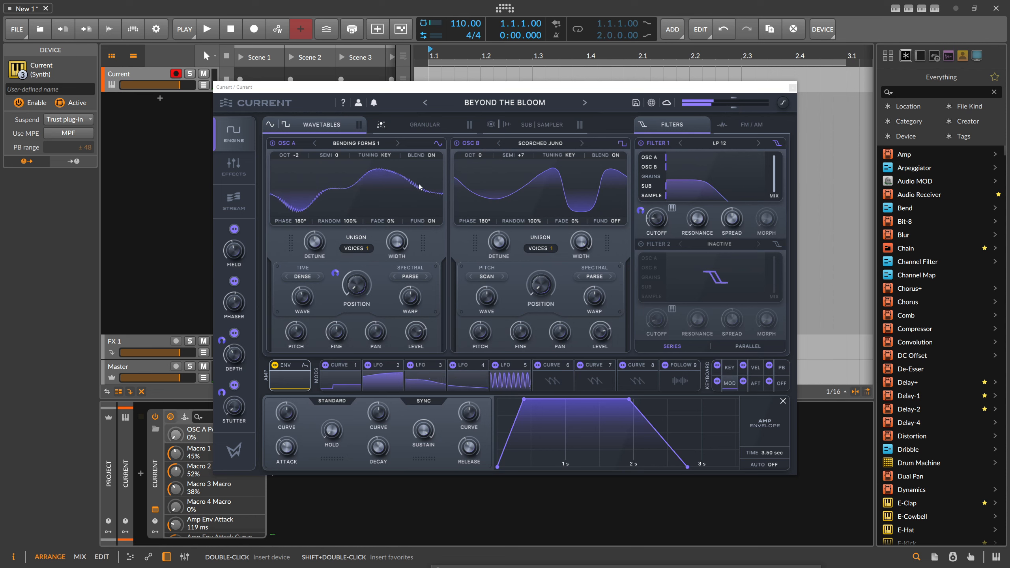
Load the Back and Forth wavetable into oscillator A and bring up the granular engine
{"action": "left_click", "coordinate": [363, 145]}
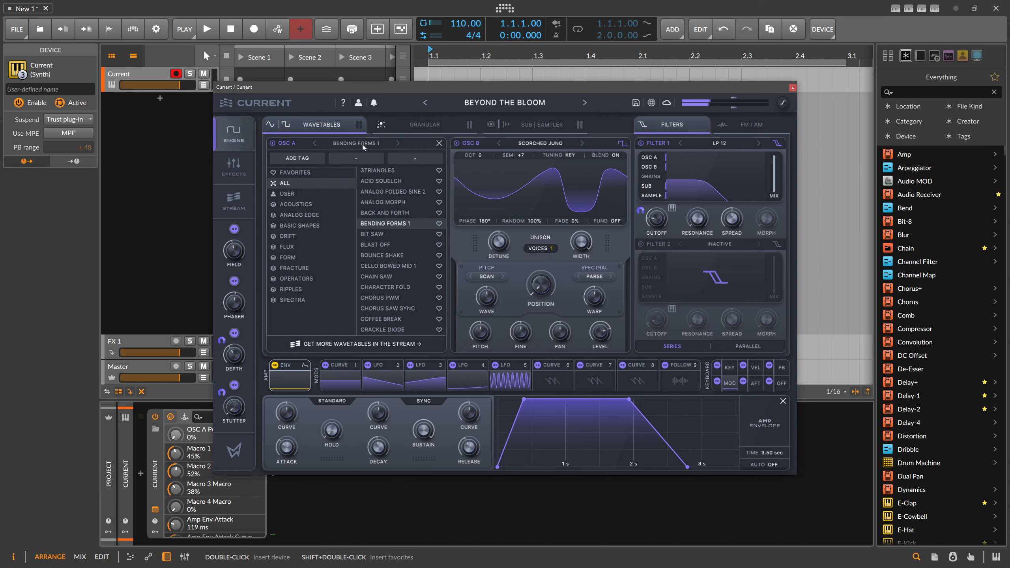
{"action": "left_click", "coordinate": [387, 213]}
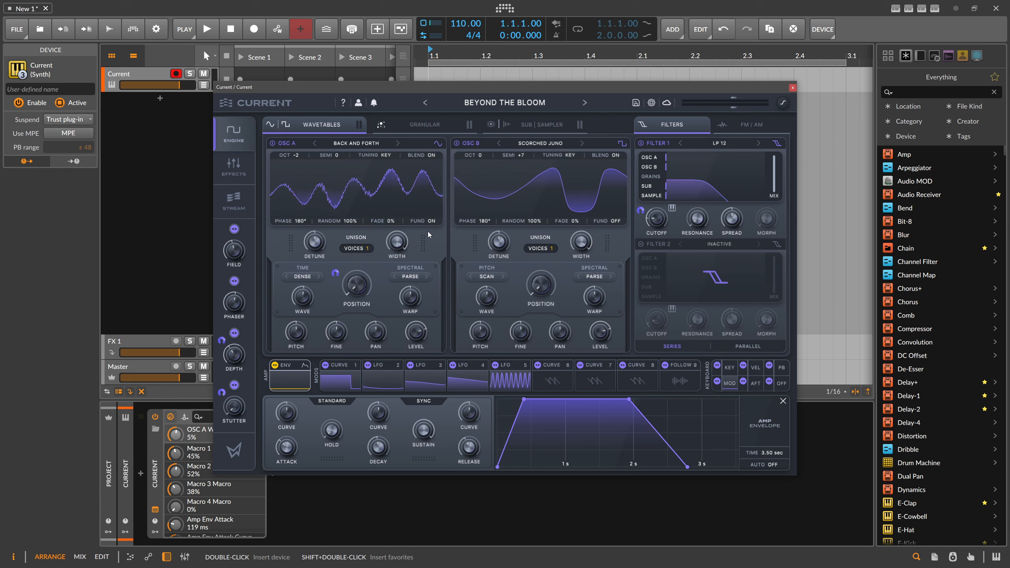
{"action": "left_click", "coordinate": [424, 127]}
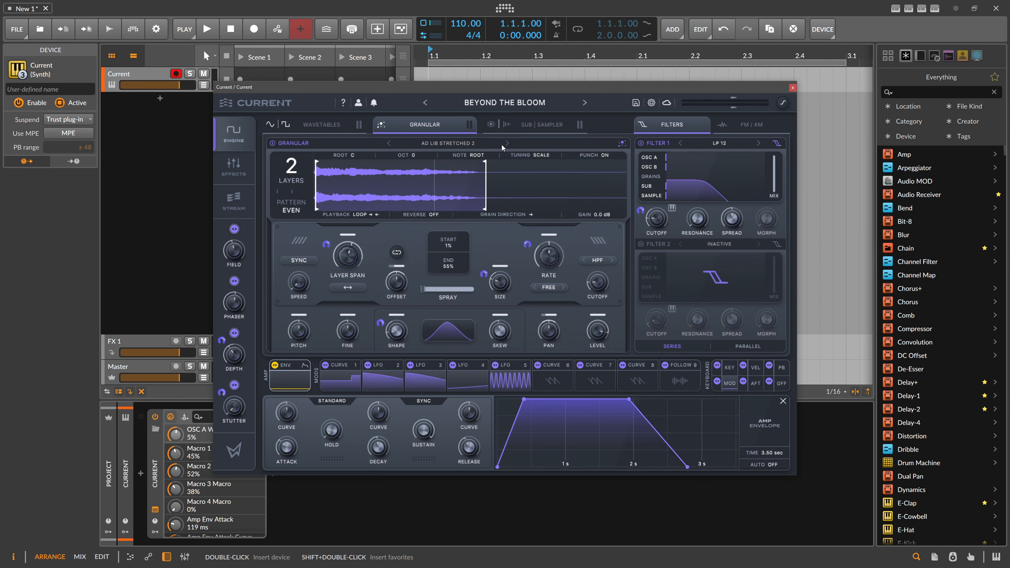
Enable the sub oscillator in the Sub/Sampler section and raise its sub level to 0.0 dB
{"action": "left_click", "coordinate": [525, 128]}
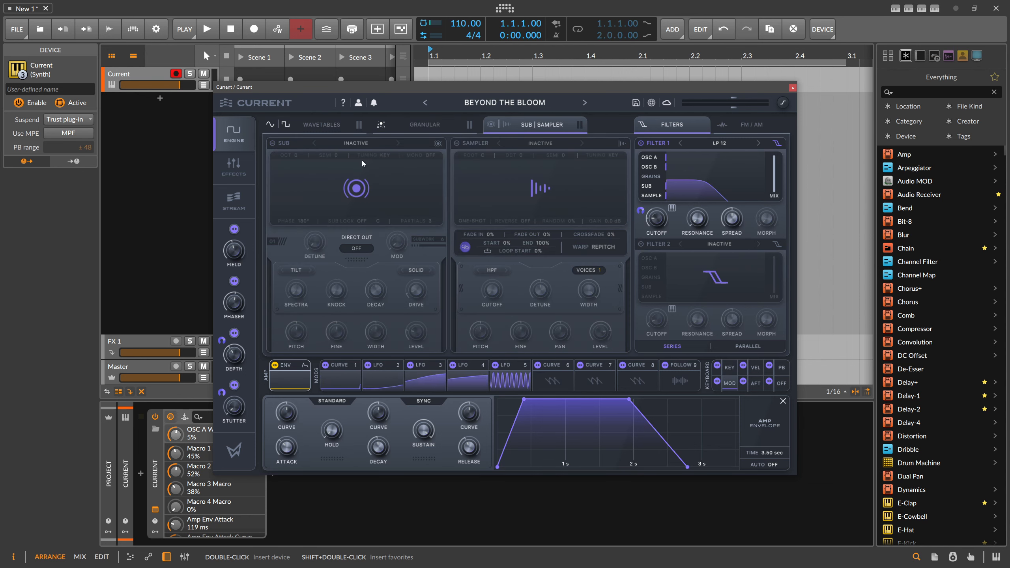
{"action": "left_click", "coordinate": [273, 143]}
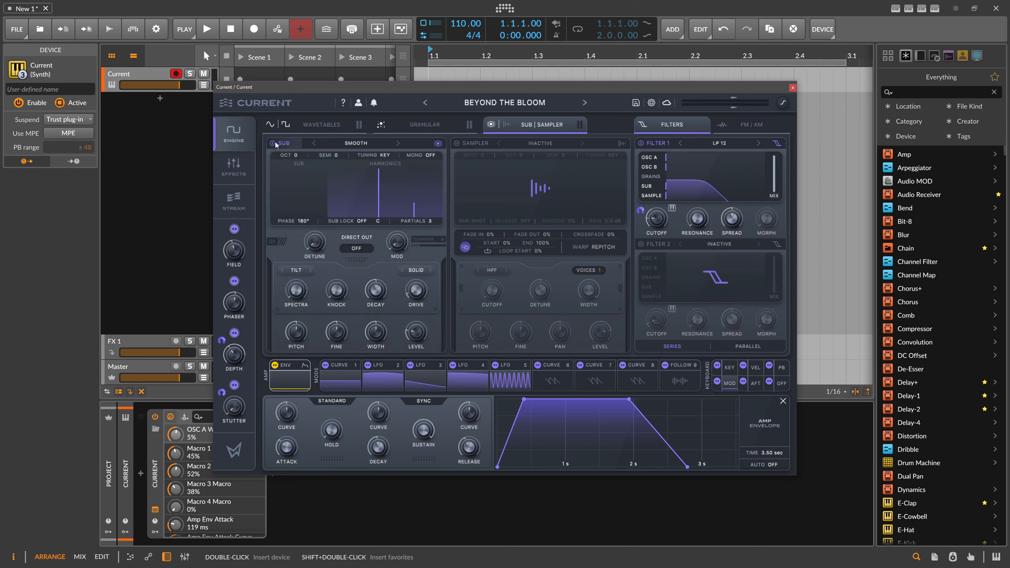
{"action": "left_click_drag", "start_coordinate": [305, 201], "coordinate": [304, 193]}
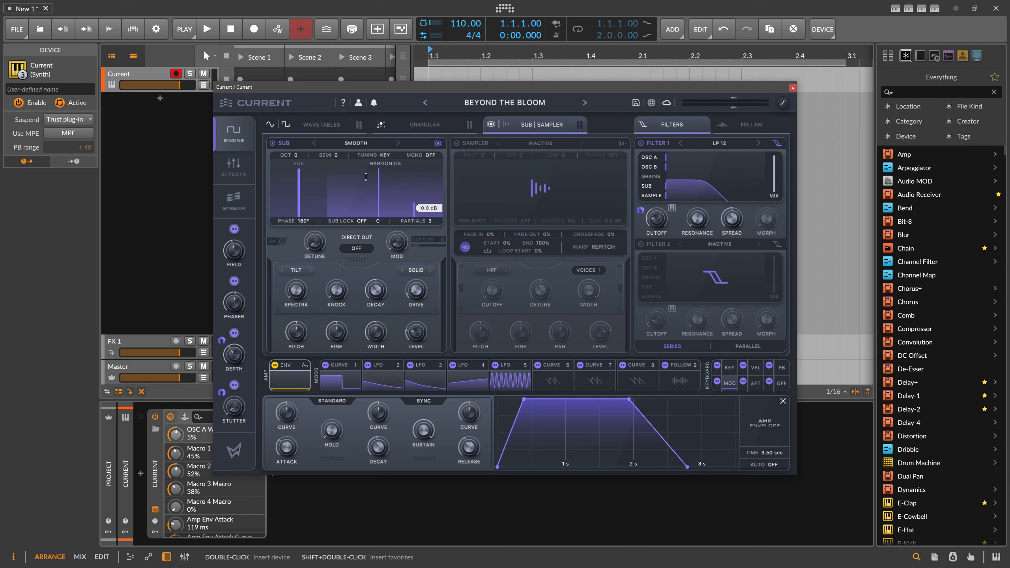
Change the sub oscillator's waveform to Stacked Saw and raise its harmonics level to 0.0 dB
{"action": "left_click", "coordinate": [397, 144]}
{"action": "left_click", "coordinate": [397, 143]}
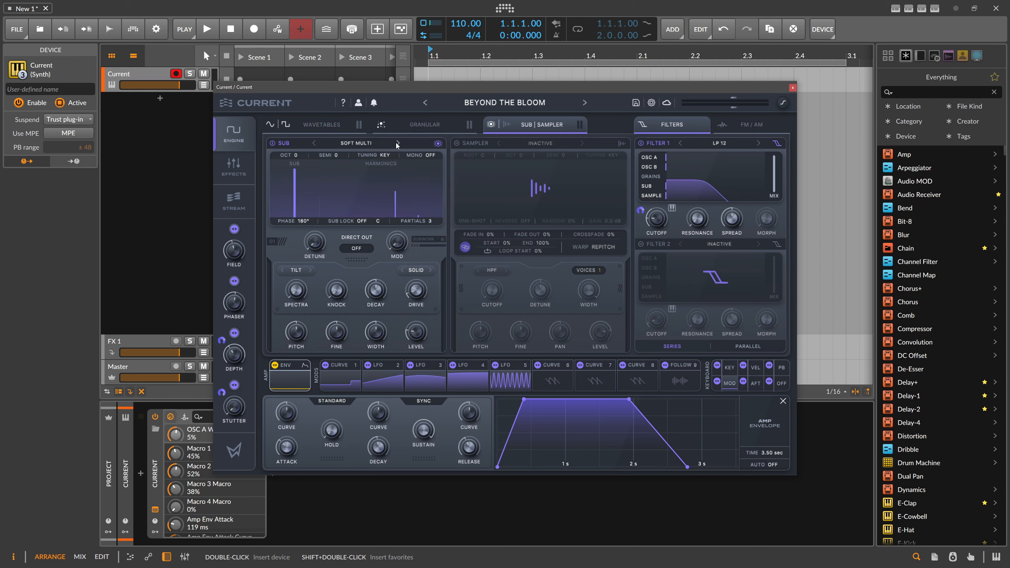
{"action": "left_click", "coordinate": [397, 144]}
{"action": "mouse_move", "coordinate": [394, 179]}
{"action": "left_mouse_down"}
{"action": "mouse_move", "coordinate": [394, 200]}
{"action": "mouse_move", "coordinate": [394, 171]}
{"action": "left_mouse_up"}
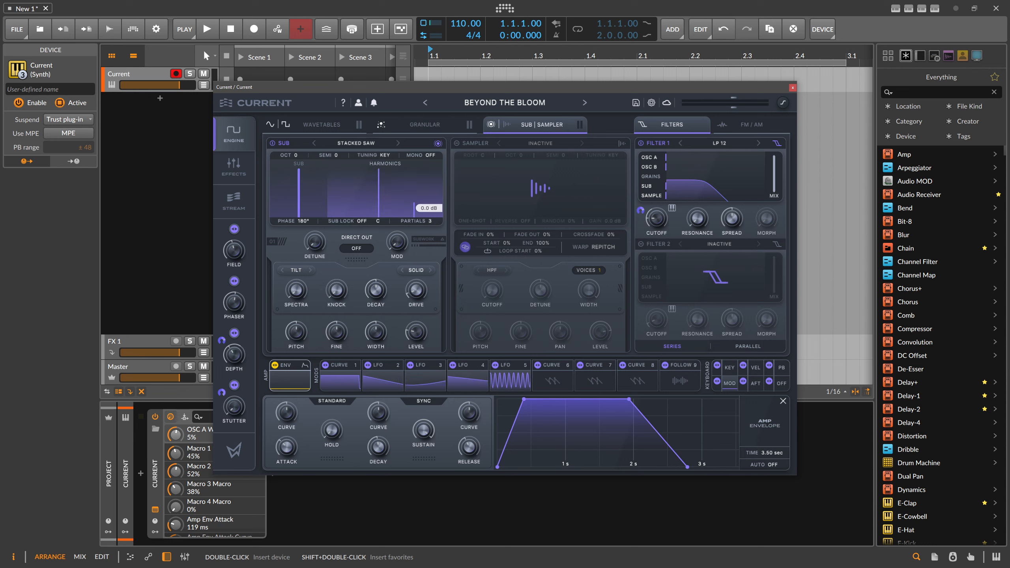
Set the sub oscillator's Spectra to -10% and its Partials to 8
{"action": "left_click_drag", "start_coordinate": [299, 287], "coordinate": [368, 261]}
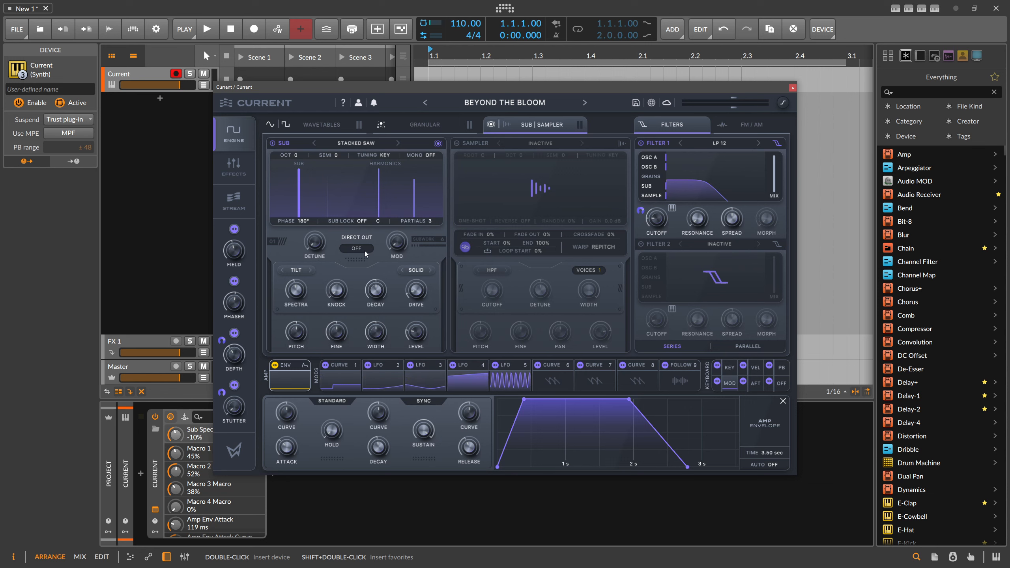
{"action": "left_click_drag", "start_coordinate": [431, 221], "coordinate": [447, 136]}
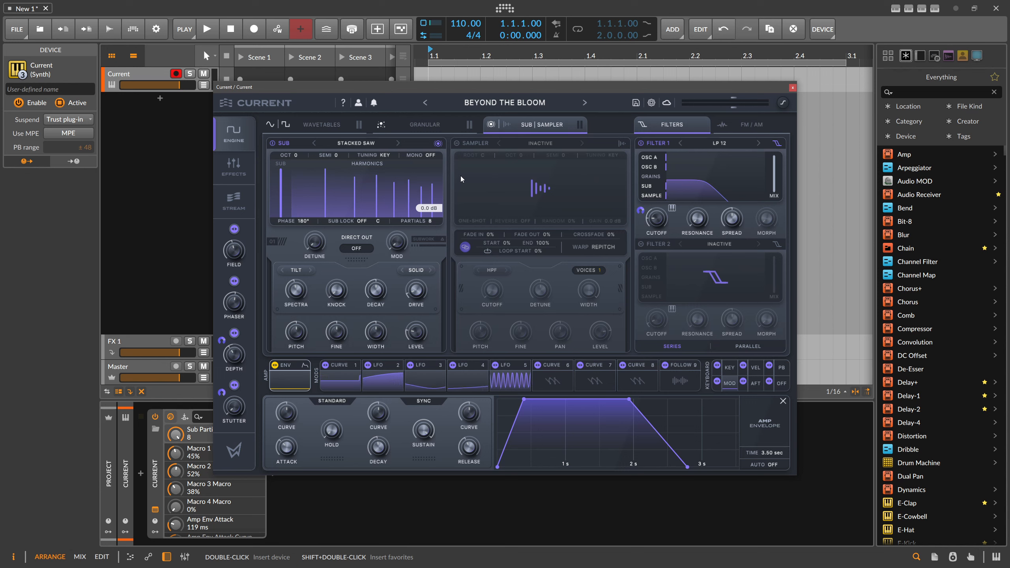
Enable the sampler with Reverse off and Random at 0%
{"action": "left_click", "coordinate": [457, 143]}
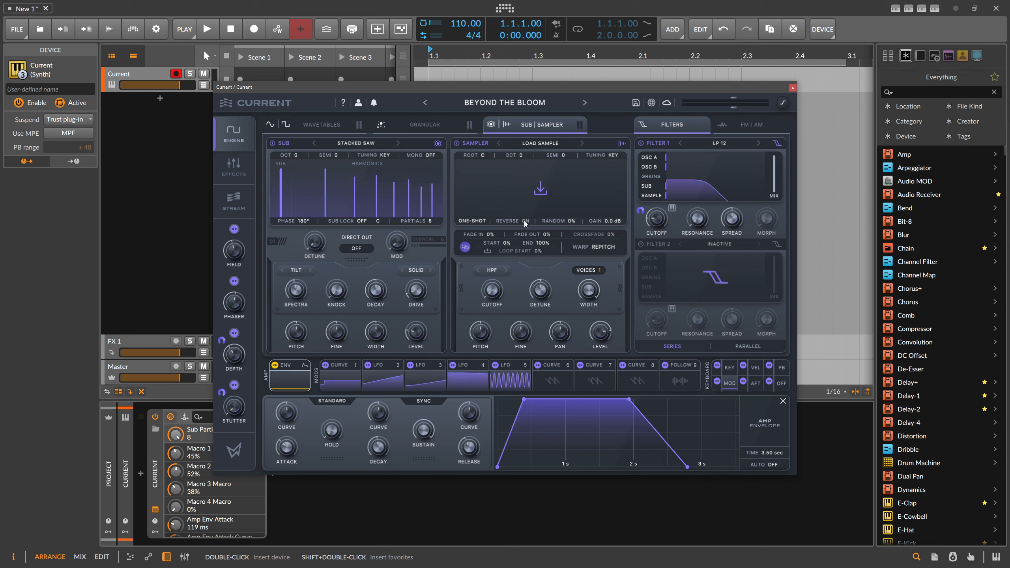
{"action": "left_click_drag", "start_coordinate": [570, 221], "coordinate": [574, 195]}
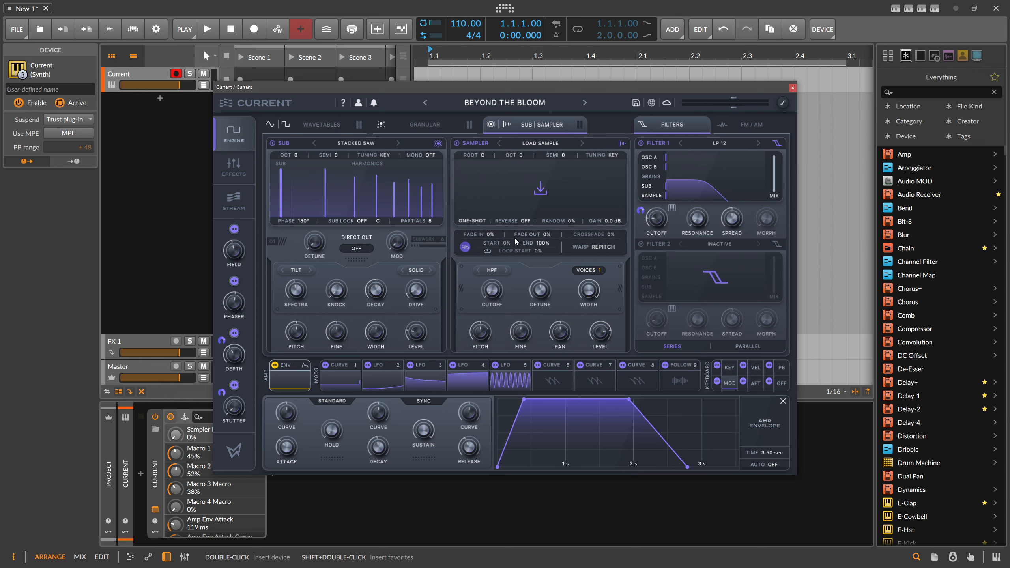
Review the granular, wavetable and sub/sampler sound engines one after another
{"action": "left_click", "coordinate": [423, 125]}
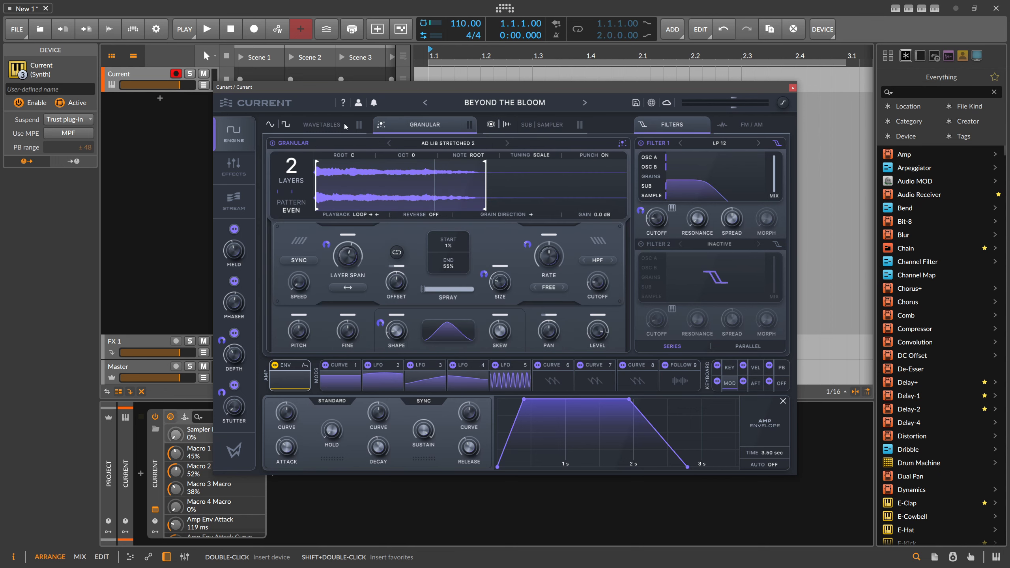
{"action": "left_click", "coordinate": [307, 132]}
{"action": "left_click", "coordinate": [409, 127]}
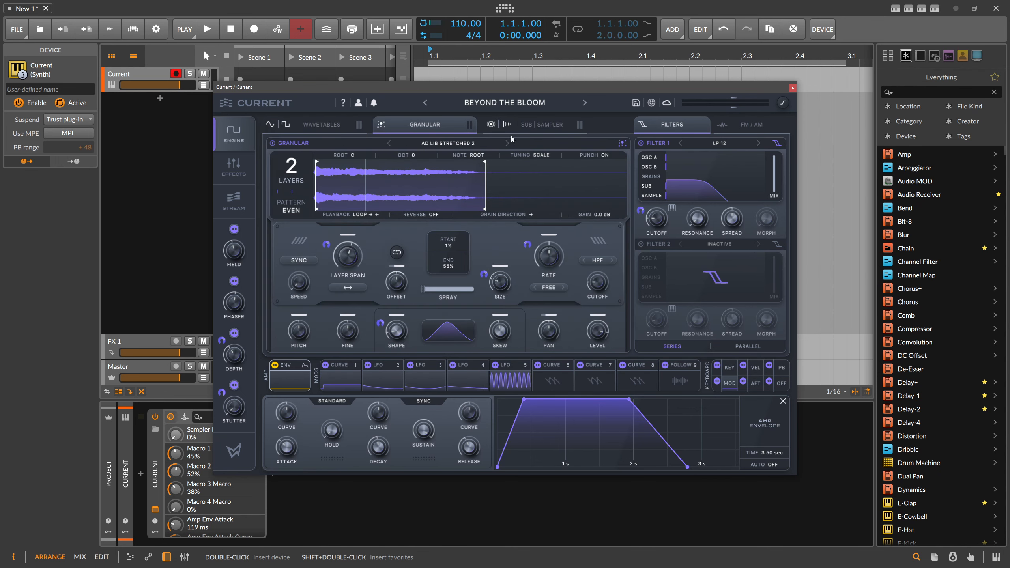
{"action": "left_click", "coordinate": [531, 124]}
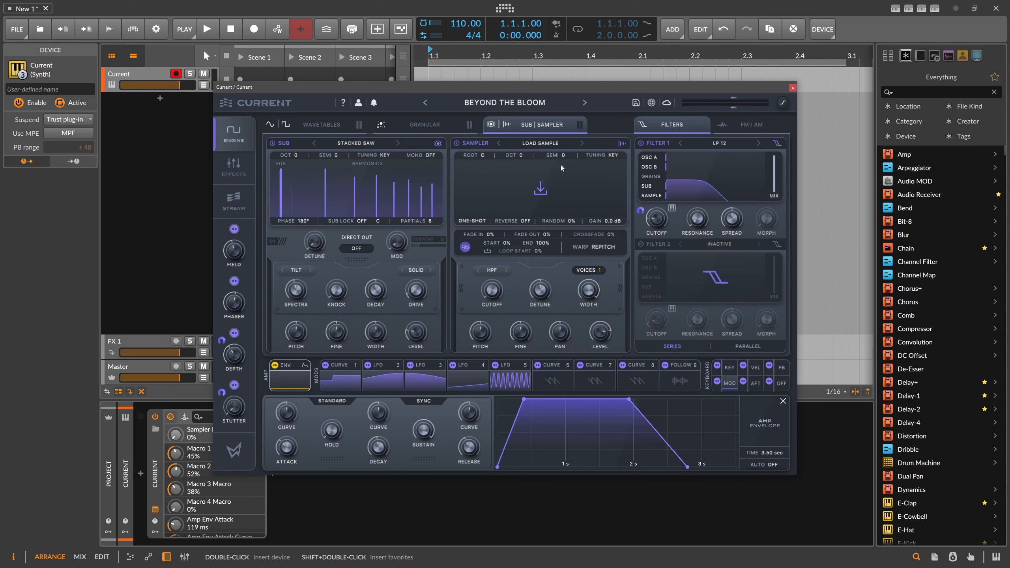
Browse the filter types available for Filter 1, including the Morphing and Comb categories
{"action": "left_click", "coordinate": [718, 143]}
{"action": "mouse_move", "coordinate": [720, 156]}
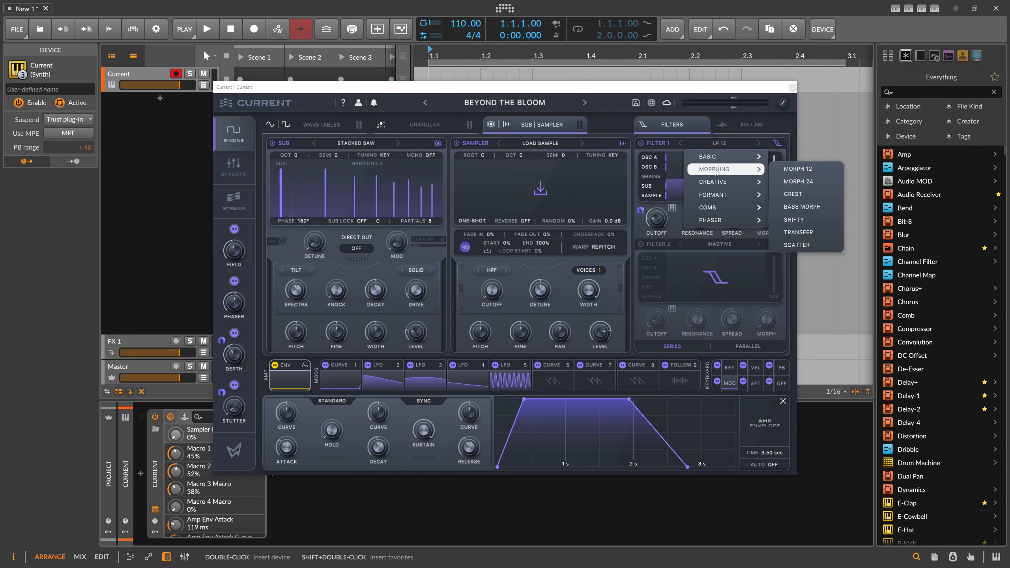
{"action": "mouse_move", "coordinate": [718, 211]}
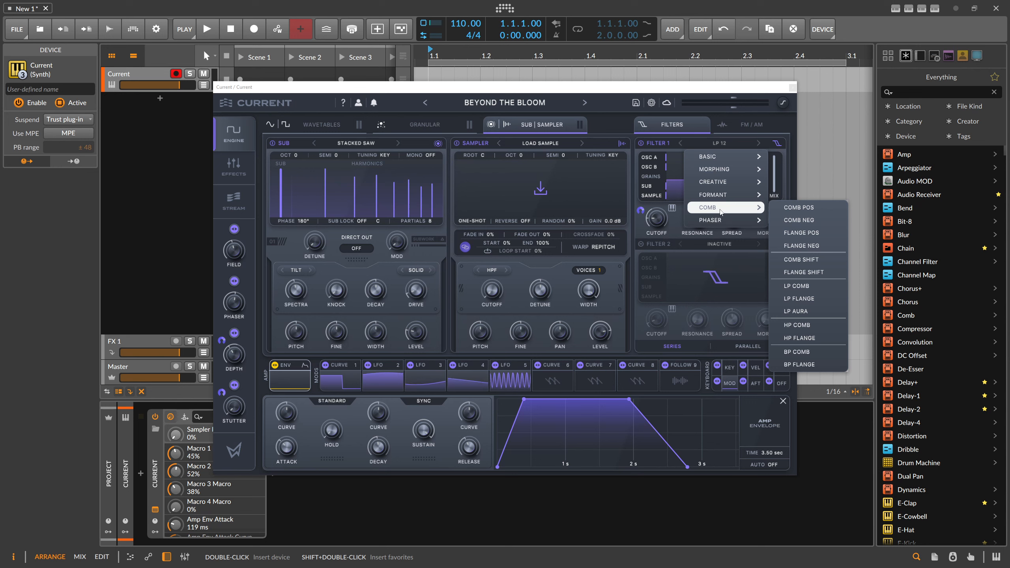
{"action": "left_click", "coordinate": [681, 131]}
{"action": "scroll", "coordinate": [658, 219], "scroll_direction": "down", "scroll_amount": 3}
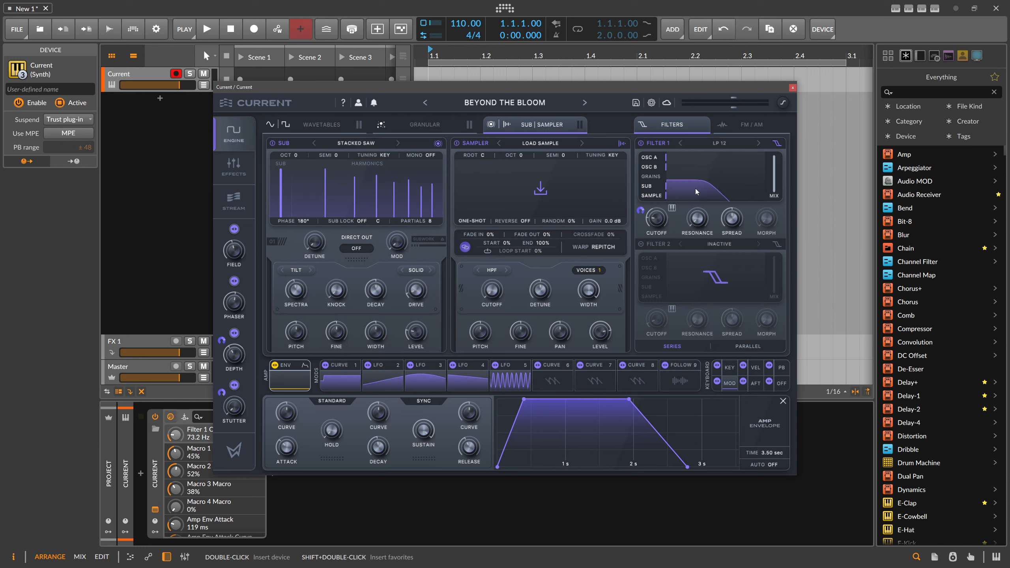
Enable Filter 2 as HP 12 in parallel with Filter 1 and adjust Filter 1's source routing
{"action": "left_click", "coordinate": [653, 244]}
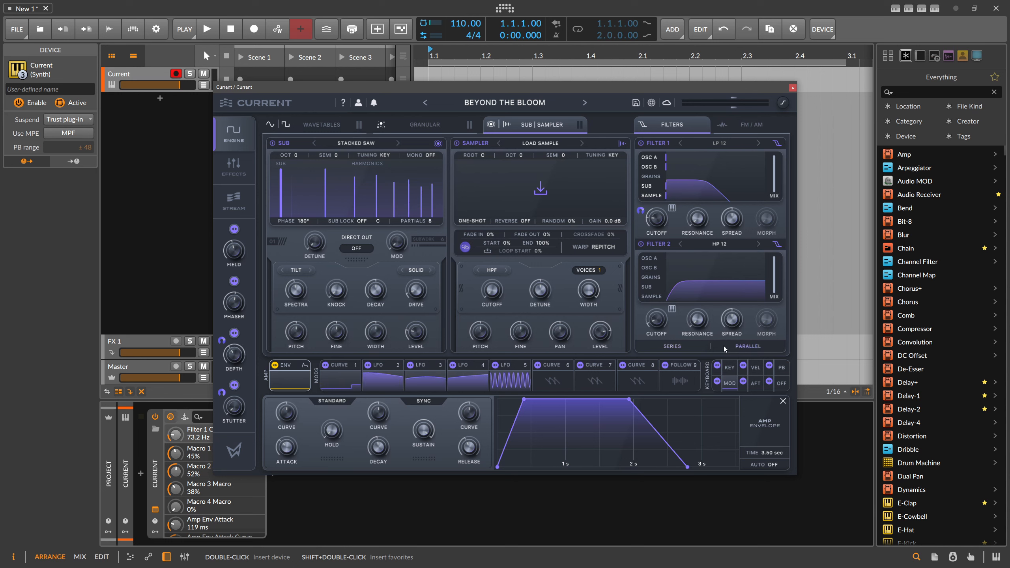
{"action": "left_click", "coordinate": [664, 194]}
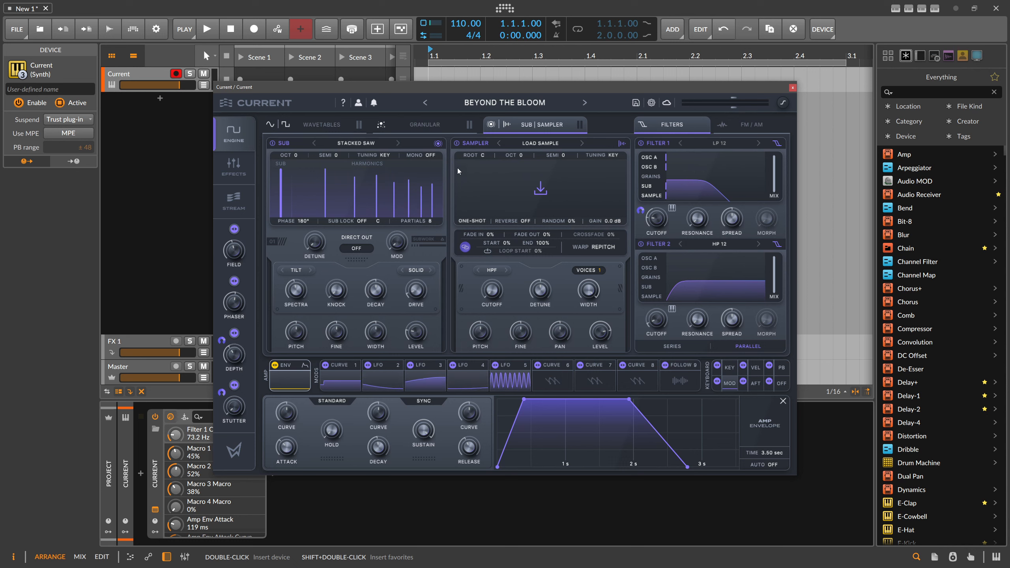
Set oscillator A's FM source to OSC B with an amount of 36%
{"action": "left_click", "coordinate": [327, 129]}
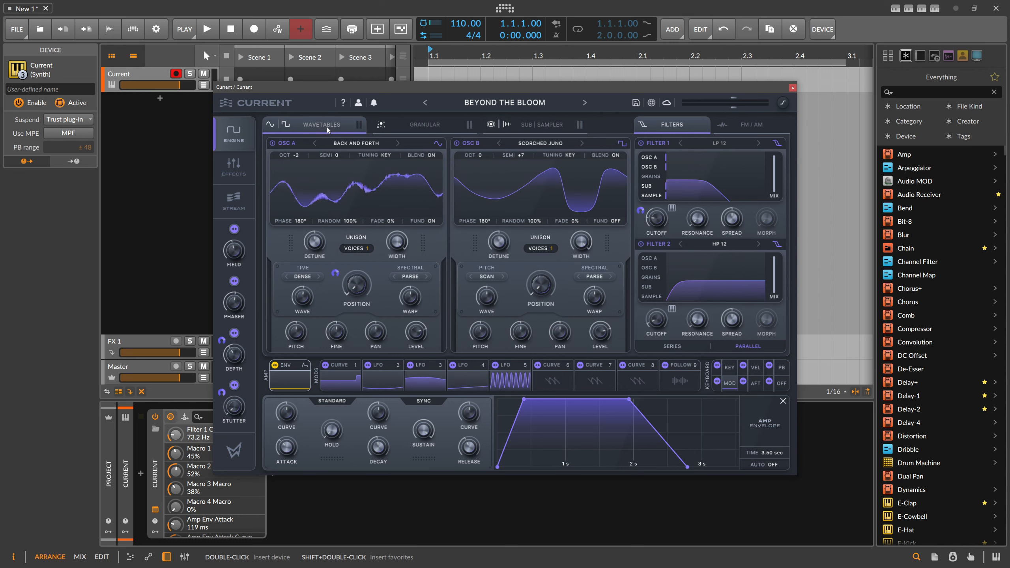
{"action": "left_click", "coordinate": [737, 126]}
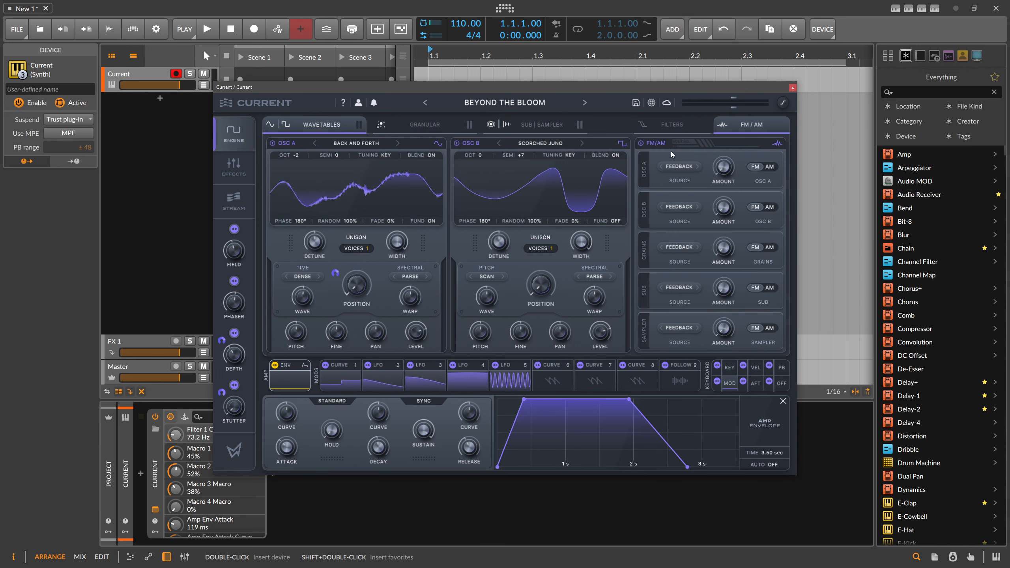
{"action": "left_click", "coordinate": [685, 172]}
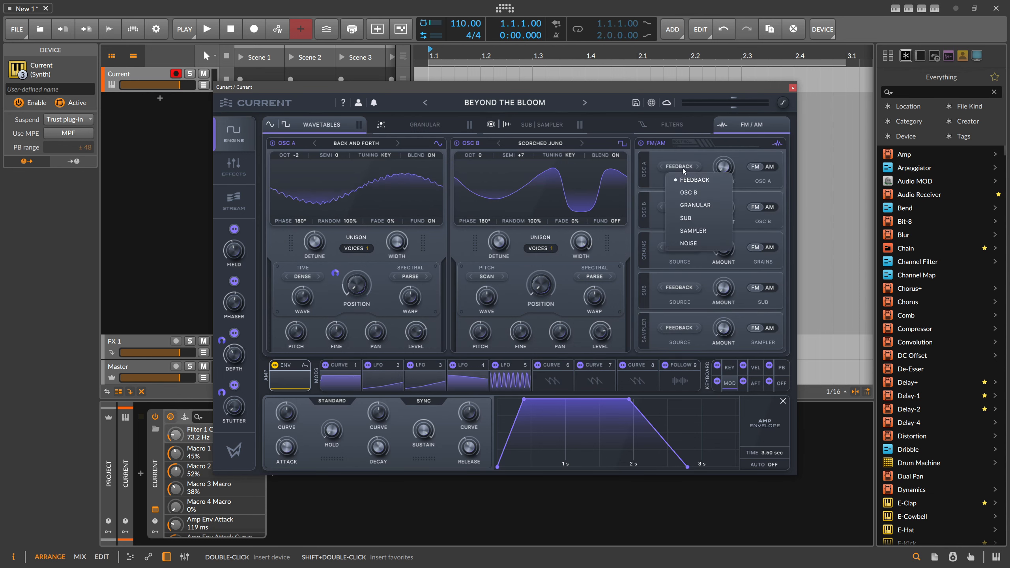
{"action": "left_click", "coordinate": [689, 193]}
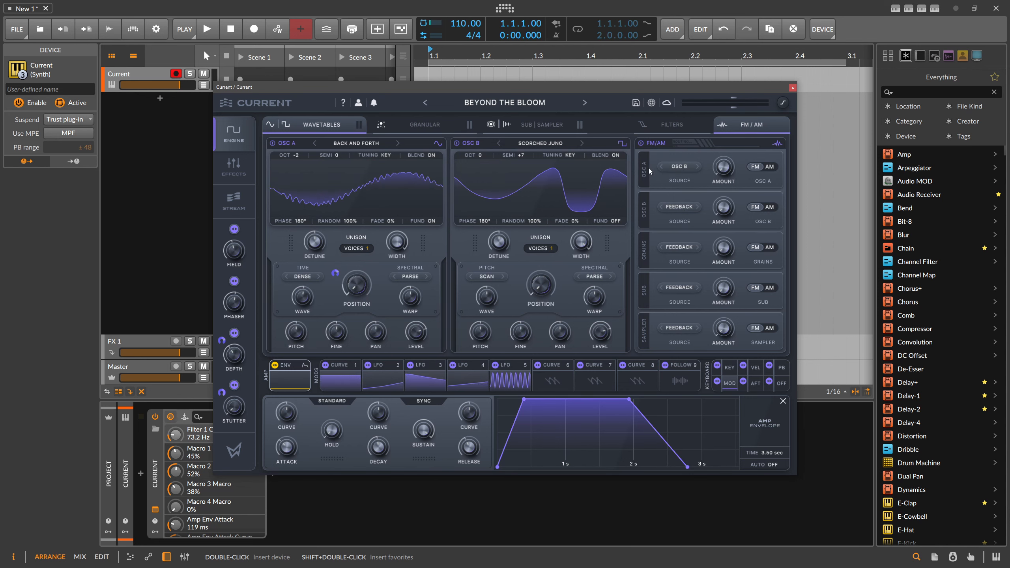
{"action": "left_click_drag", "start_coordinate": [724, 167], "coordinate": [743, 138]}
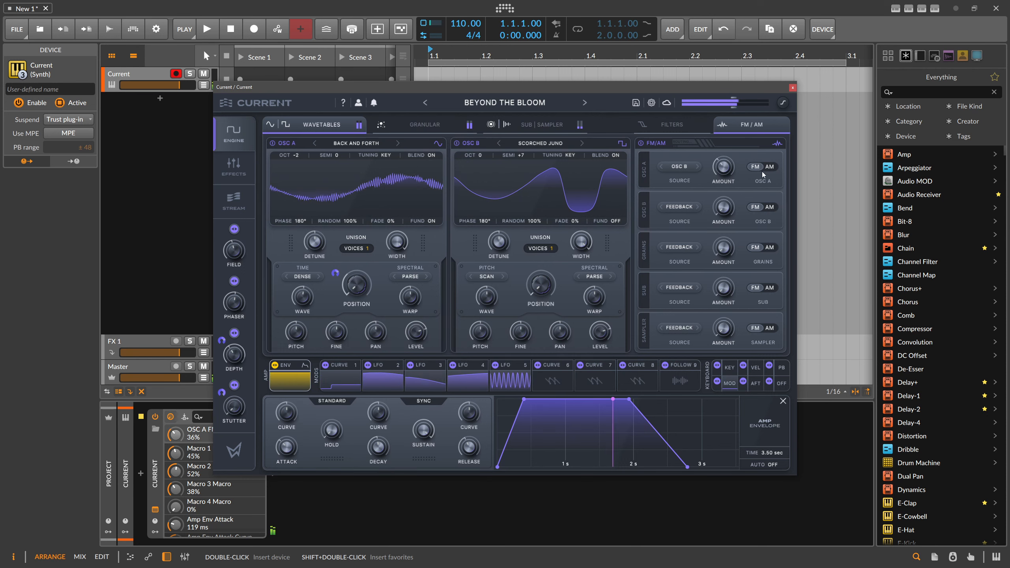
Switch oscillator A's modulation to AM and set its amount to 0%
{"action": "left_click", "coordinate": [771, 169]}
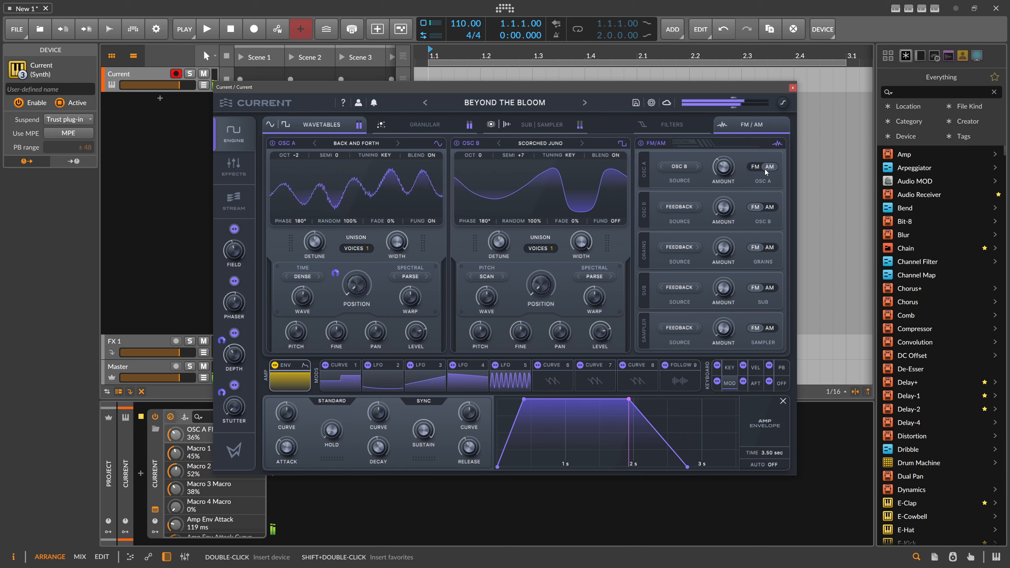
{"action": "left_click_drag", "start_coordinate": [731, 160], "coordinate": [729, 208]}
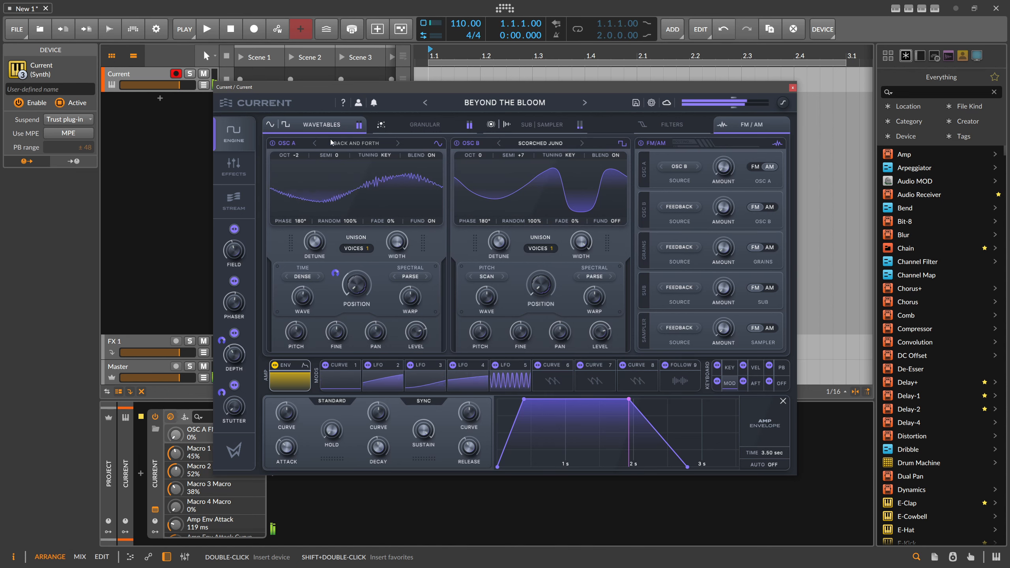
Look through the granular, sub/sampler, filter and FM/AM sections again, ending on the wavetables
{"action": "left_click", "coordinate": [425, 125]}
{"action": "left_click", "coordinate": [521, 128]}
{"action": "left_click", "coordinate": [672, 124]}
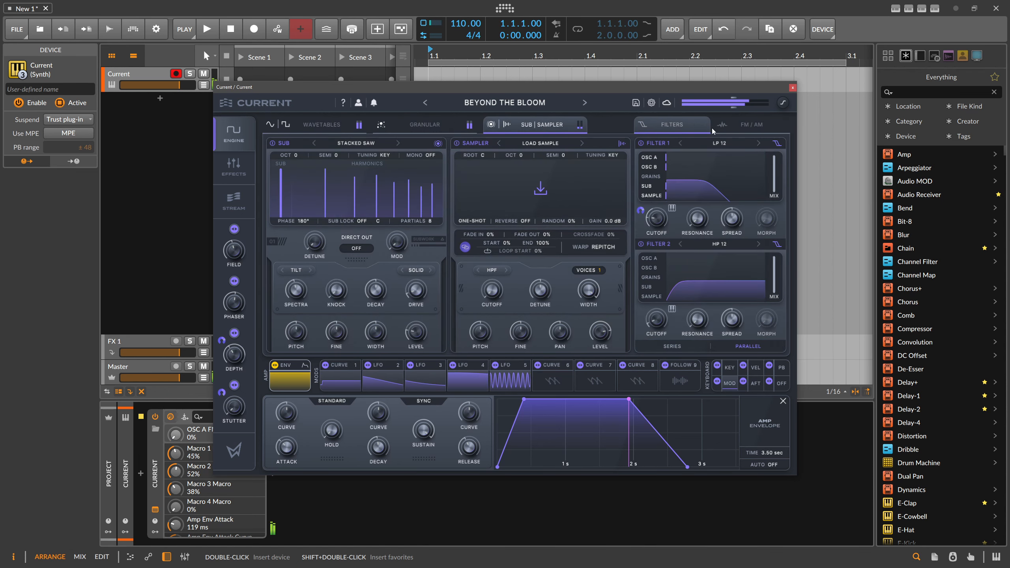
{"action": "left_click", "coordinate": [752, 124]}
{"action": "left_click", "coordinate": [640, 127]}
{"action": "left_click", "coordinate": [425, 125]}
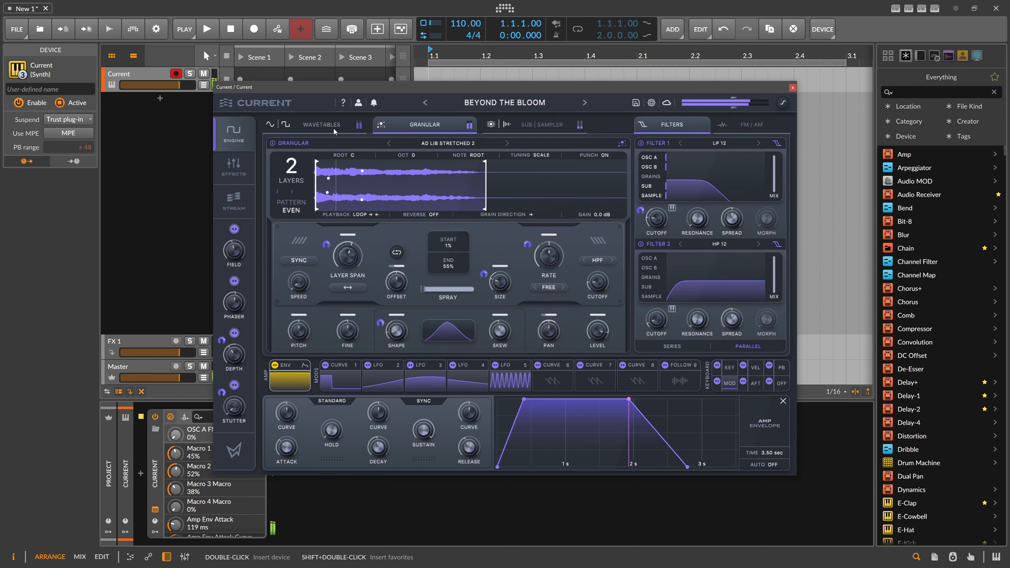
{"action": "left_click", "coordinate": [326, 127]}
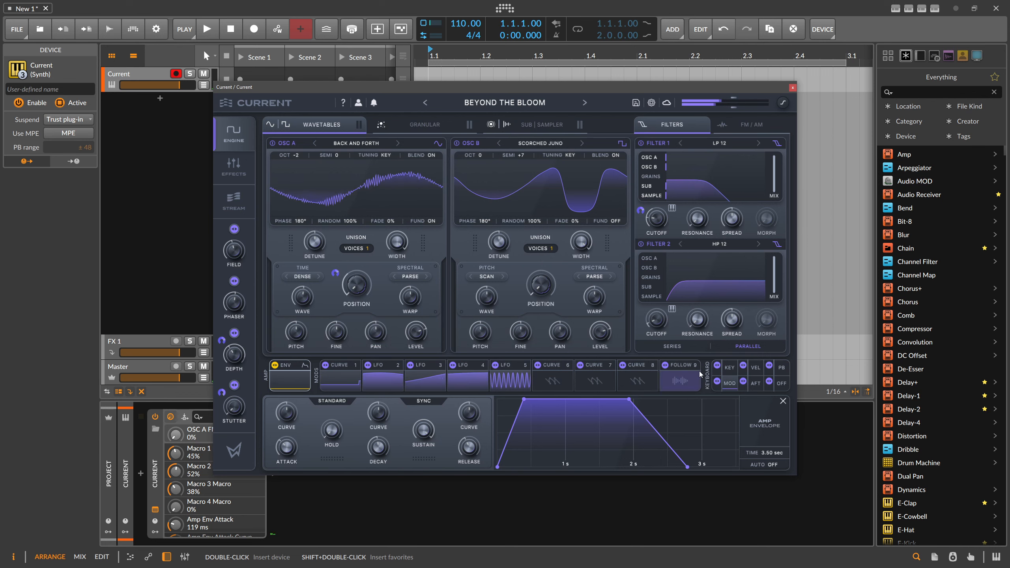
Open the Curve 1 modulator's editor and inspect the modulator types it can be switched to
{"action": "left_click", "coordinate": [344, 379]}
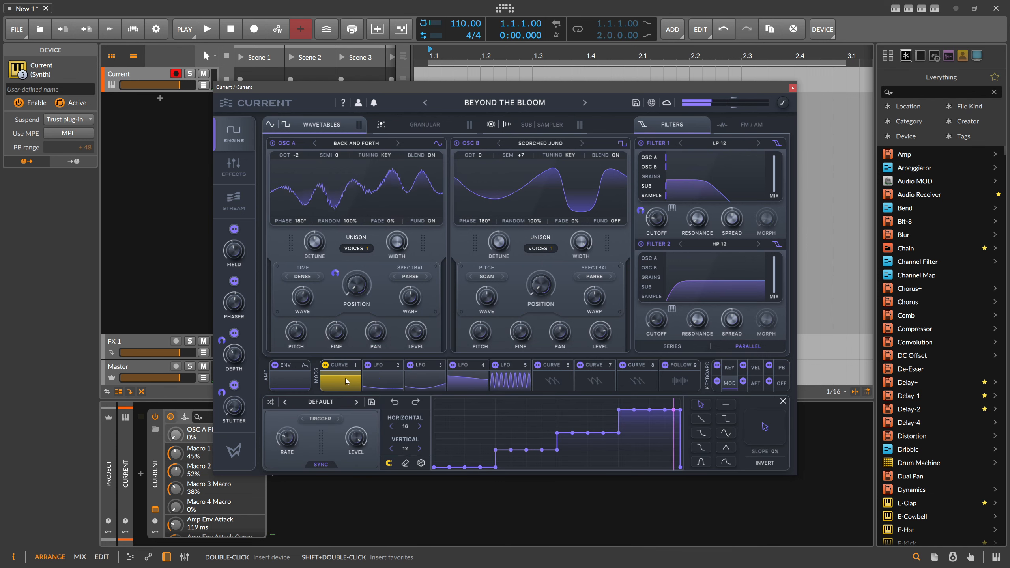
{"action": "left_click", "coordinate": [343, 365]}
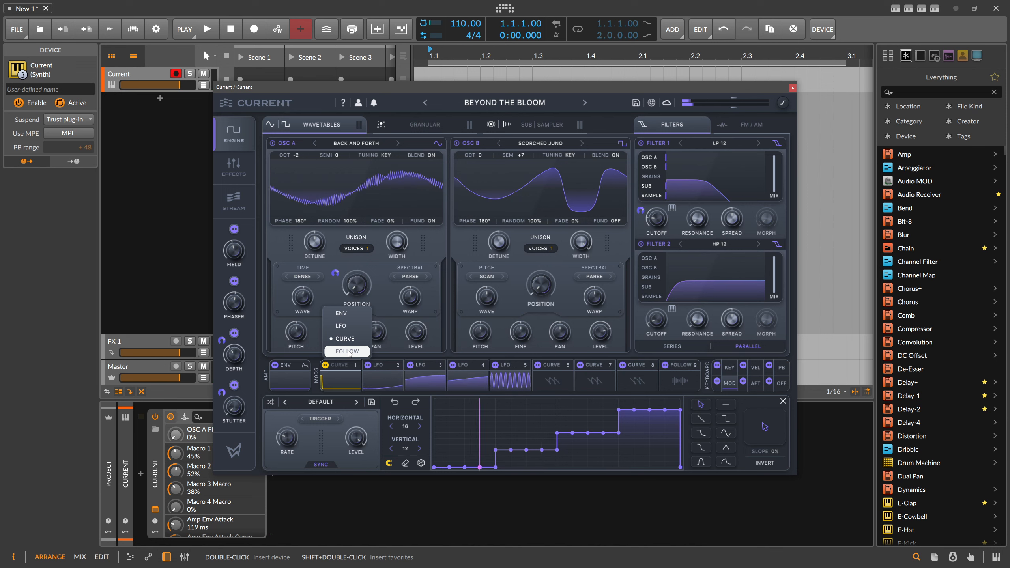
{"action": "left_click", "coordinate": [345, 381]}
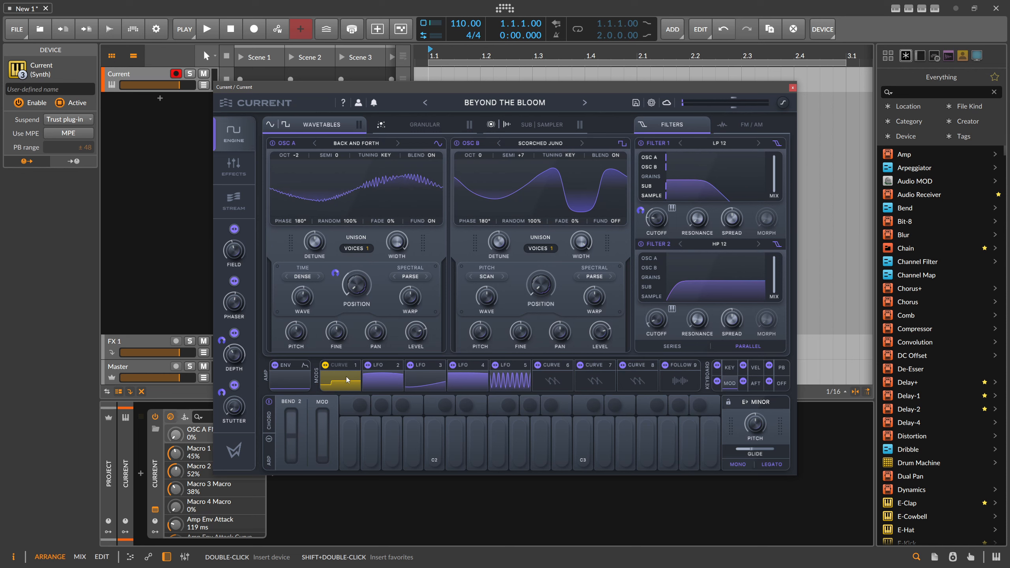
{"action": "left_click", "coordinate": [349, 381]}
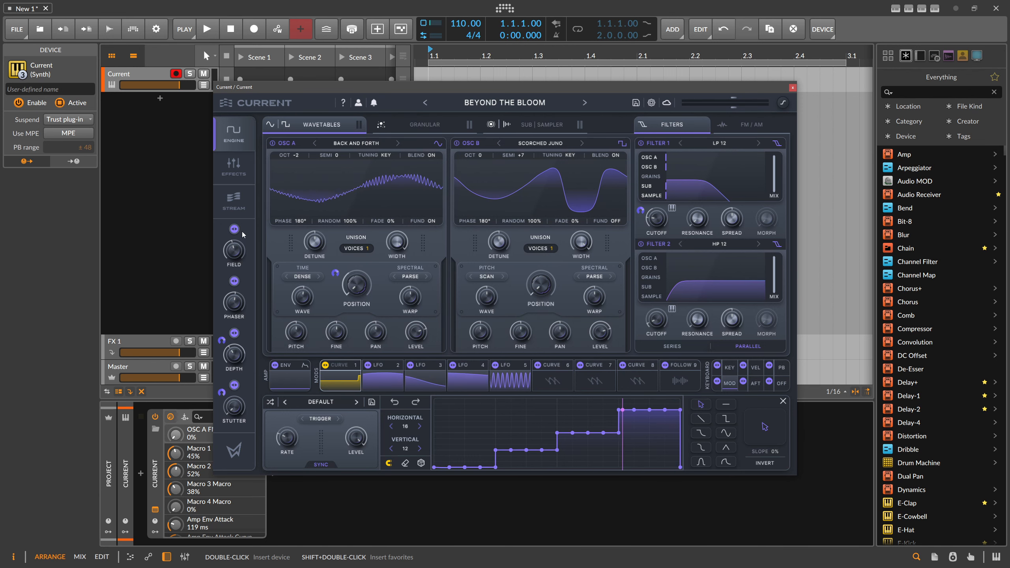
Add a Cluster Delay to the first empty slot of the effects chain, below the Morph EQ
{"action": "left_click", "coordinate": [240, 357]}
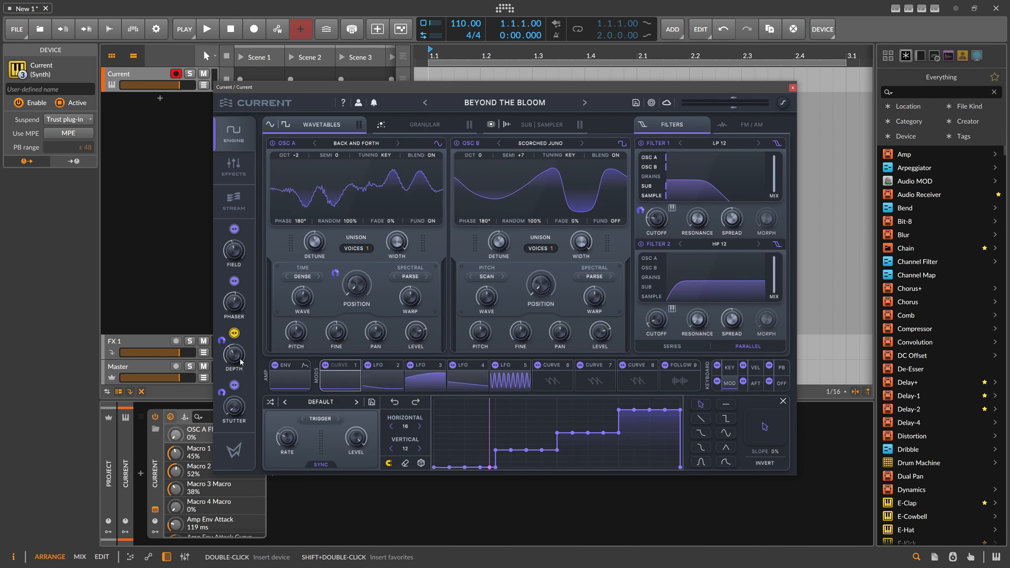
{"action": "left_click", "coordinate": [239, 294]}
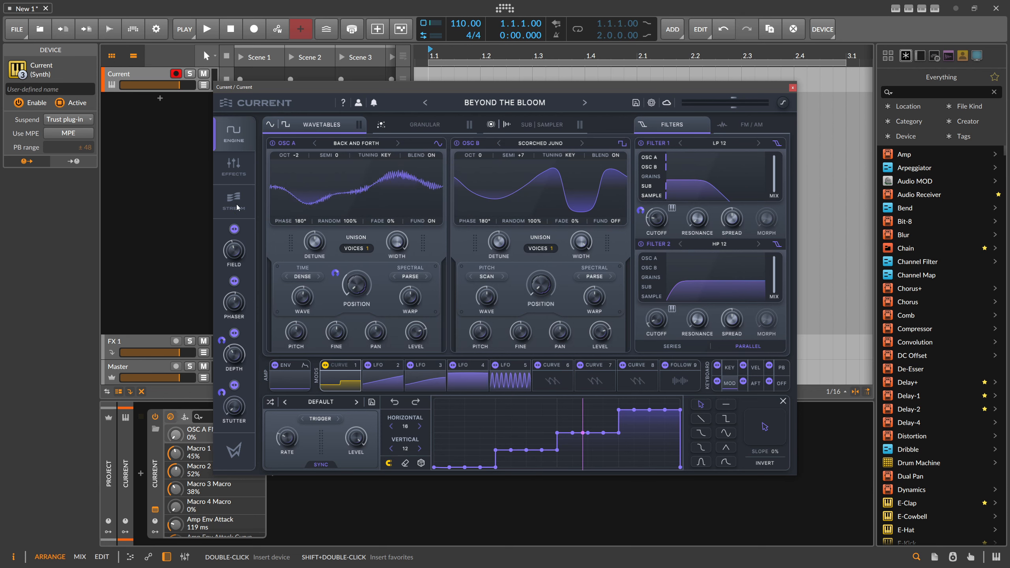
{"action": "left_click", "coordinate": [233, 175]}
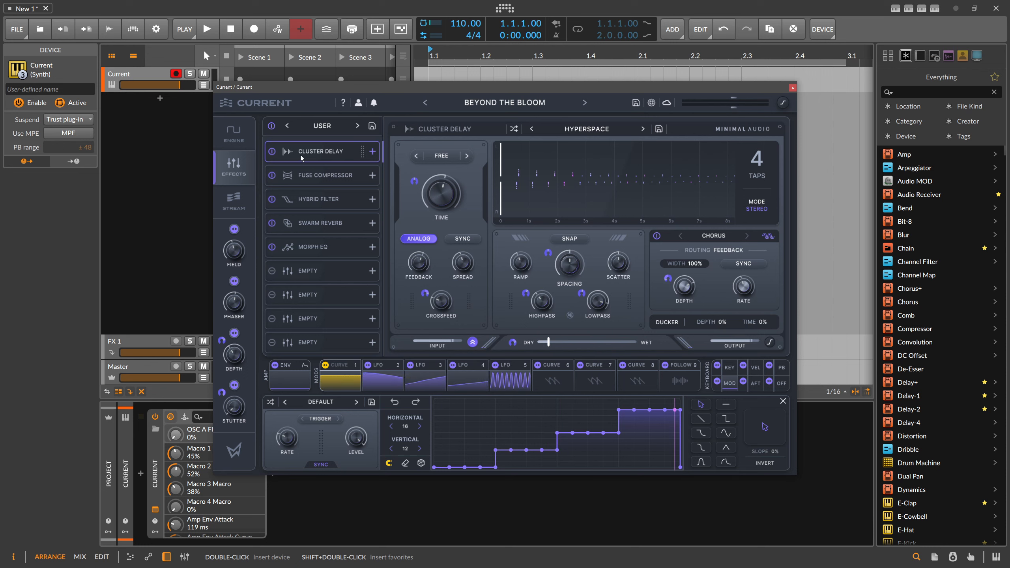
{"action": "left_click", "coordinate": [309, 272]}
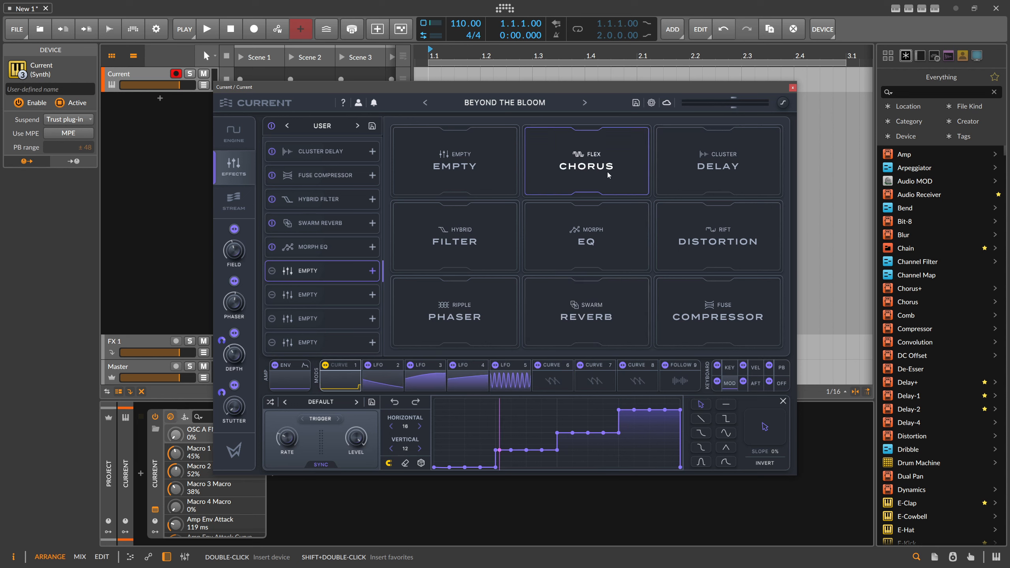
{"action": "left_click", "coordinate": [730, 167]}
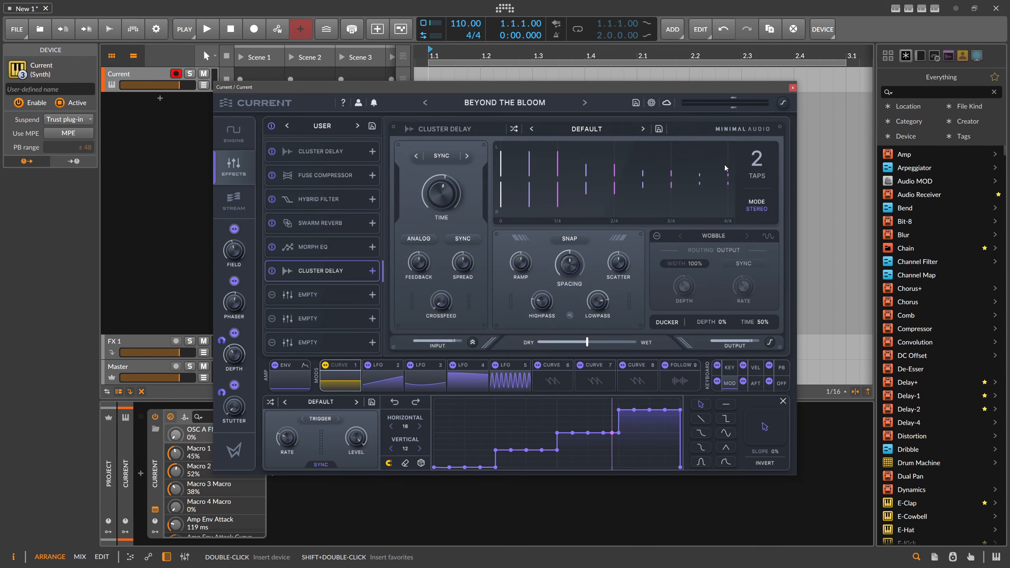
Add a Fuse Compressor below the new Cluster Delay and inspect its OTT presets without loading one
{"action": "left_click", "coordinate": [367, 293]}
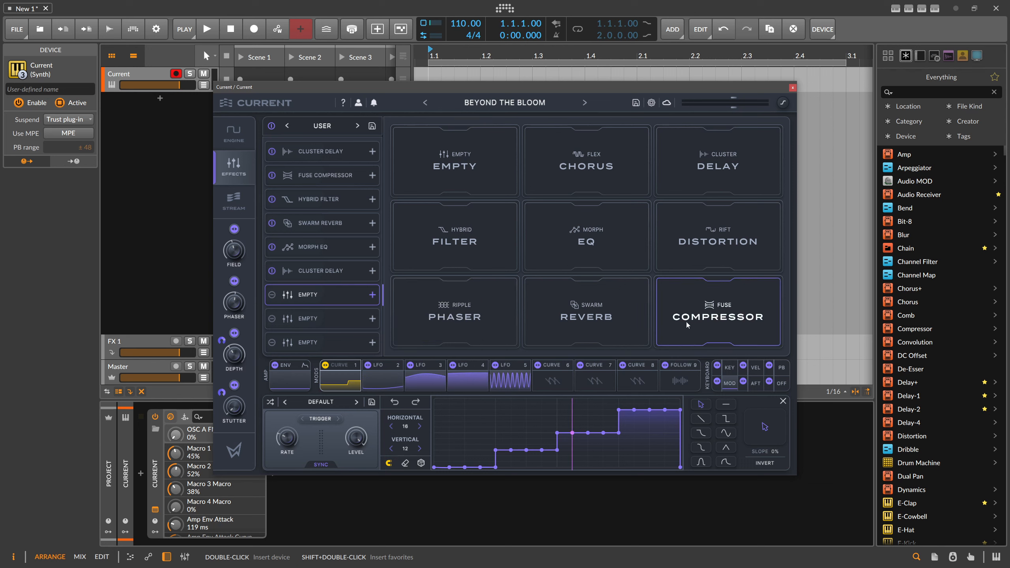
{"action": "left_click", "coordinate": [721, 320]}
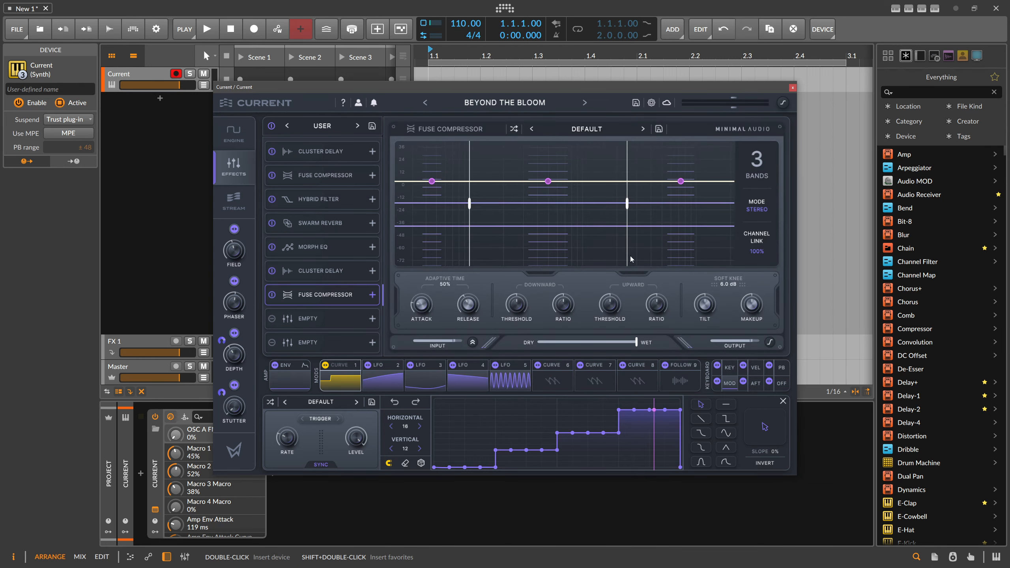
{"action": "left_click", "coordinate": [586, 136]}
{"action": "mouse_move", "coordinate": [582, 159]}
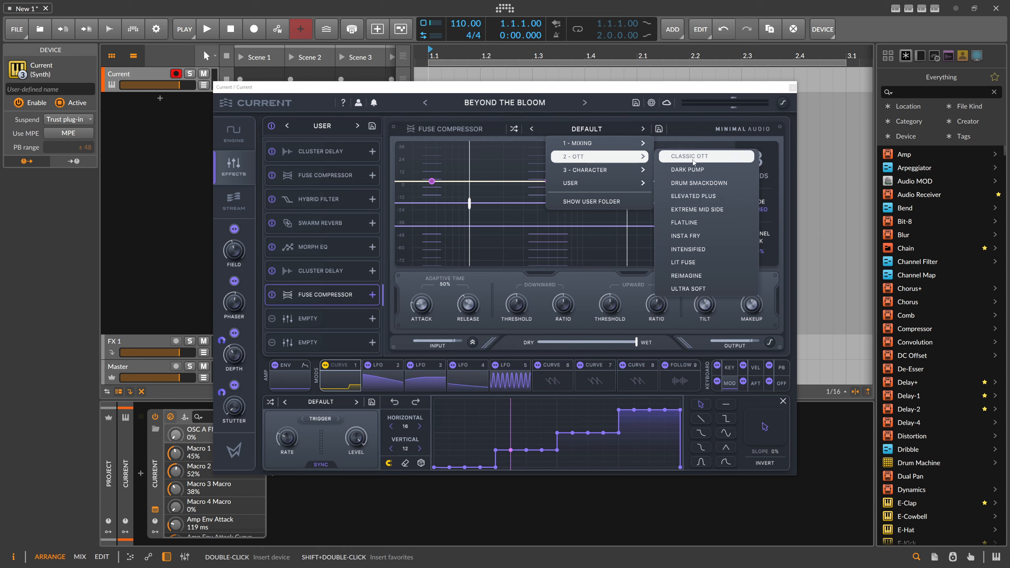
{"action": "left_click", "coordinate": [539, 89]}
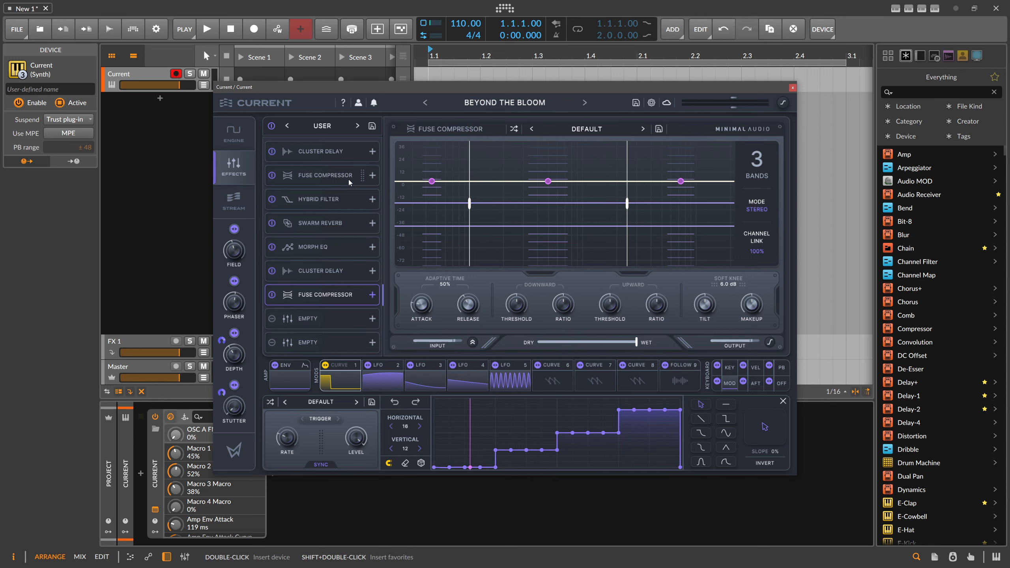
Look through the Stream library's cloud presets, wavetables and sounds
{"action": "left_click", "coordinate": [239, 202]}
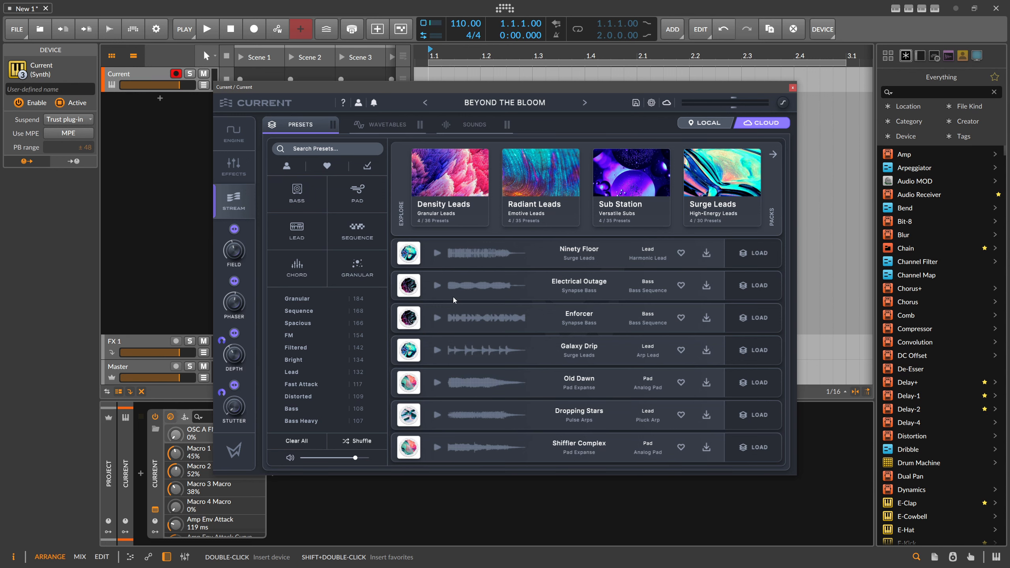
{"action": "left_click", "coordinate": [383, 132]}
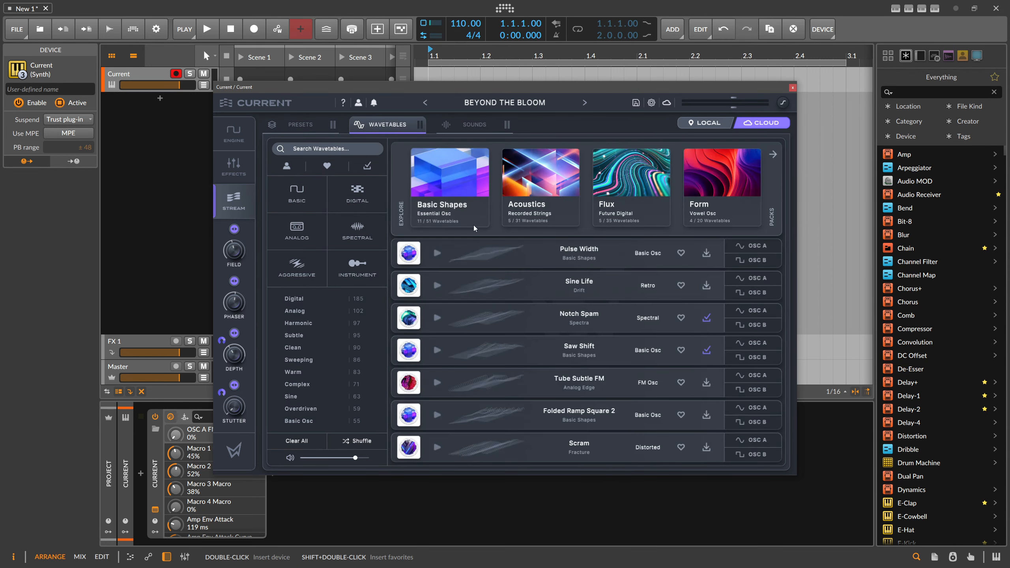
{"action": "scroll", "coordinate": [493, 278], "scroll_direction": "up", "scroll_amount": 1}
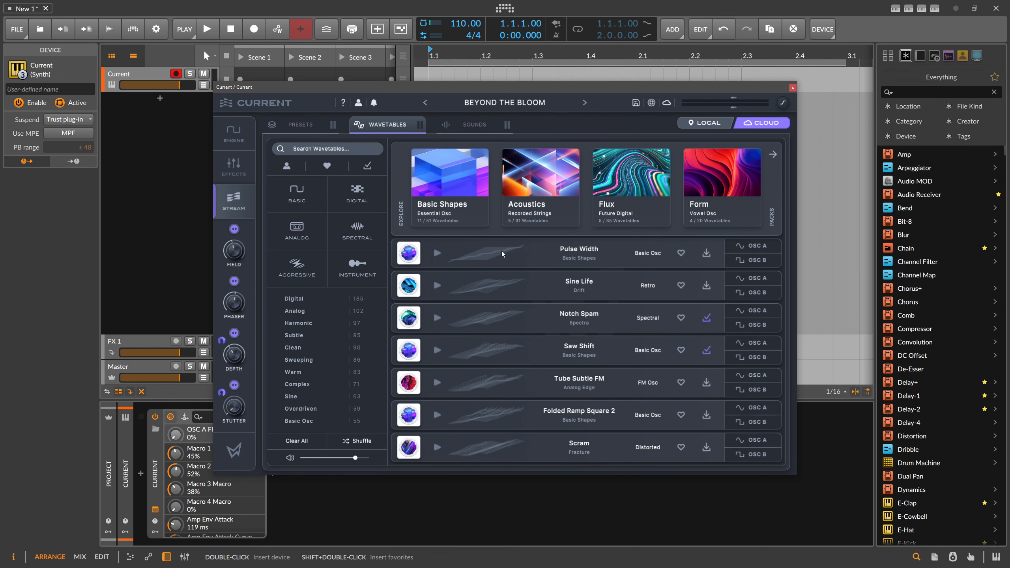
{"action": "left_click", "coordinate": [474, 126]}
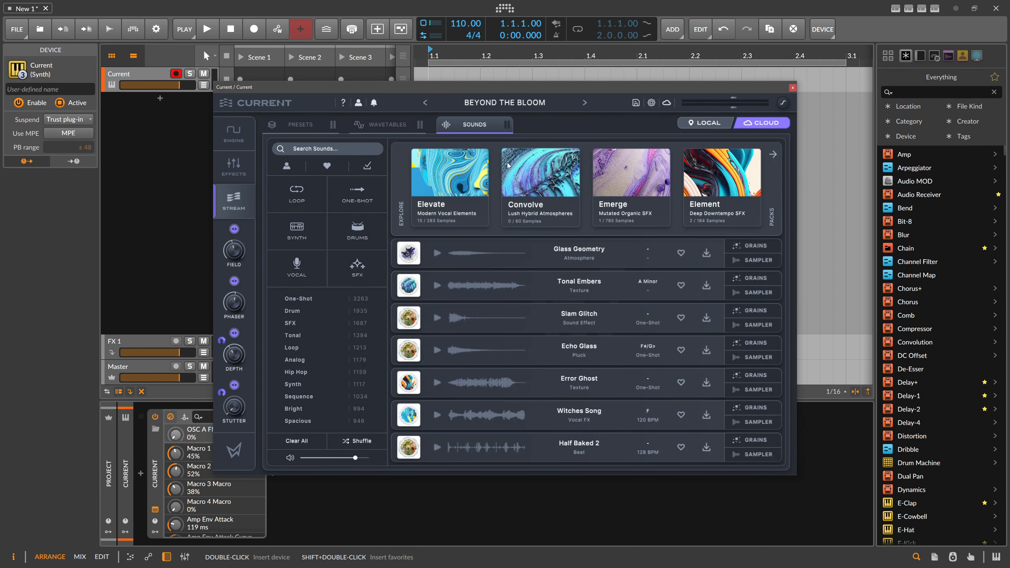
{"action": "scroll", "coordinate": [467, 303], "scroll_direction": "down", "scroll_amount": 5}
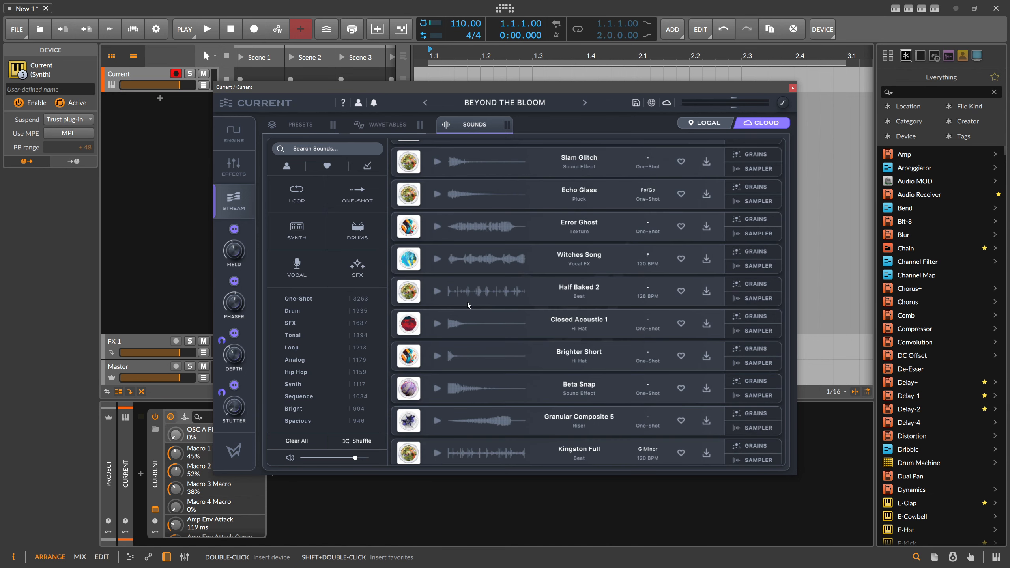
{"action": "scroll", "coordinate": [468, 303], "scroll_direction": "up", "scroll_amount": 5}
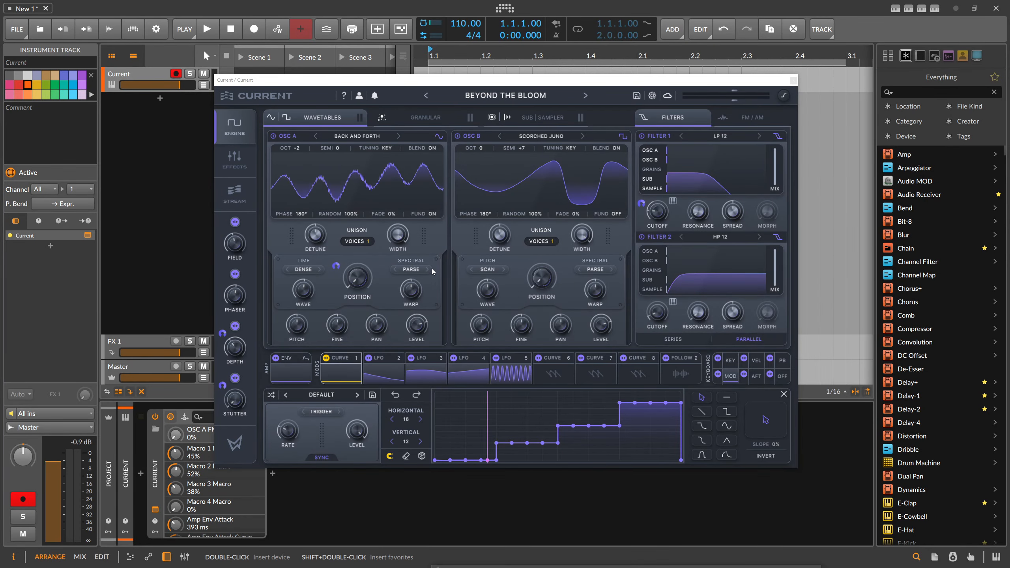
Load the Coffee Break wavetable into oscillator A and close the wavetable list
{"action": "left_click", "coordinate": [360, 136]}
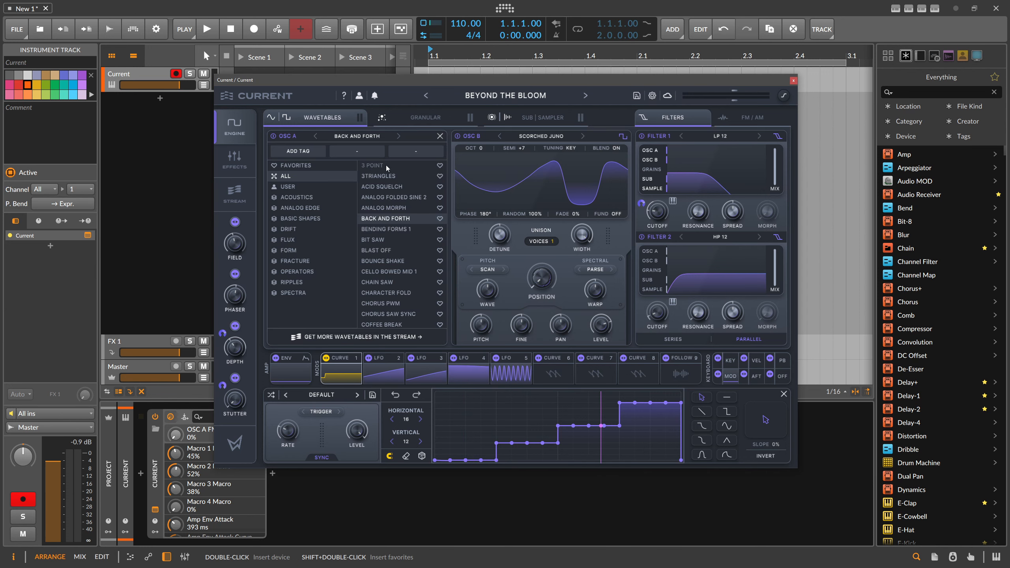
{"action": "scroll", "coordinate": [385, 250], "scroll_direction": "down", "scroll_amount": 3}
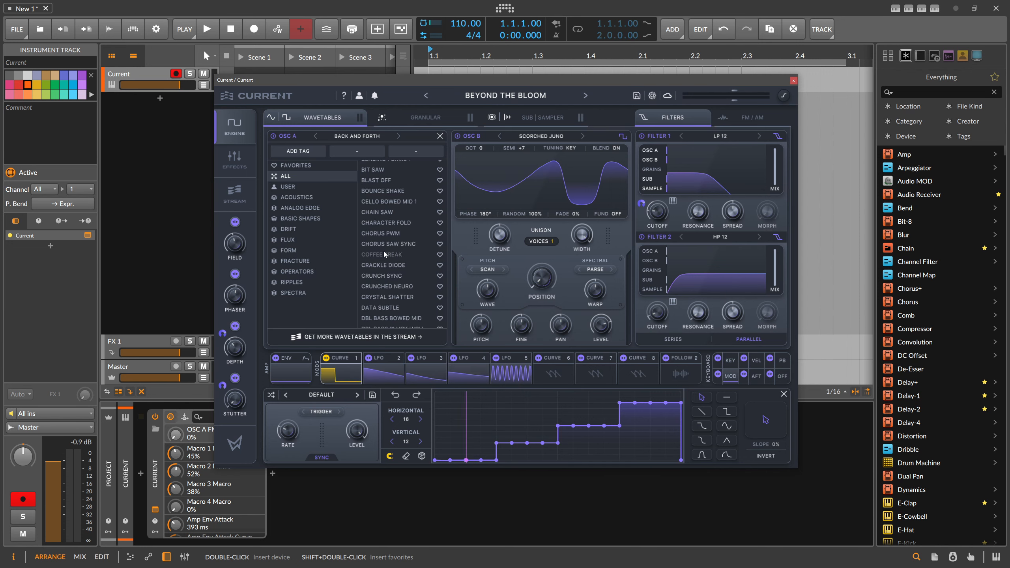
{"action": "left_click", "coordinate": [383, 254]}
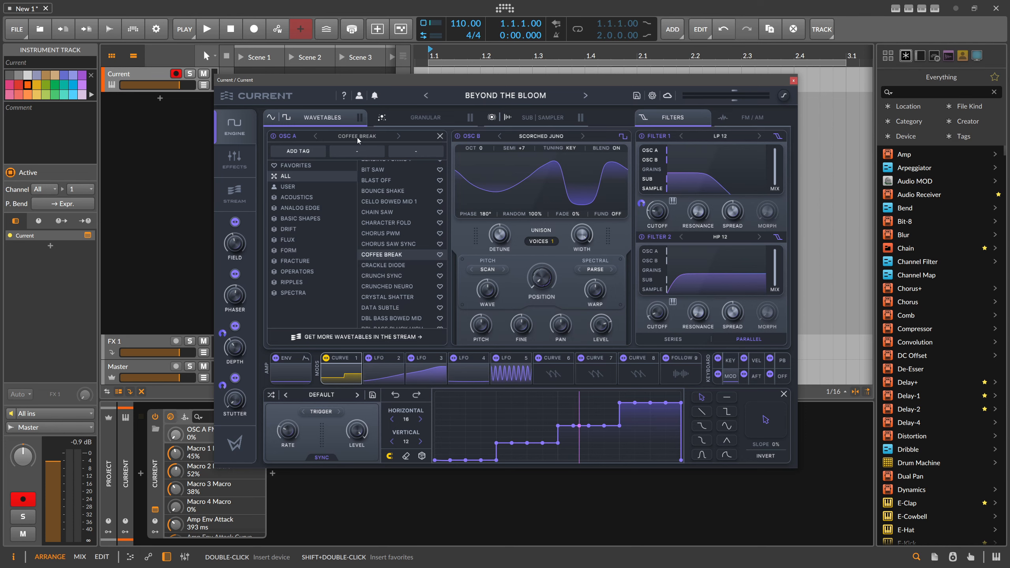
{"action": "left_click", "coordinate": [358, 136]}
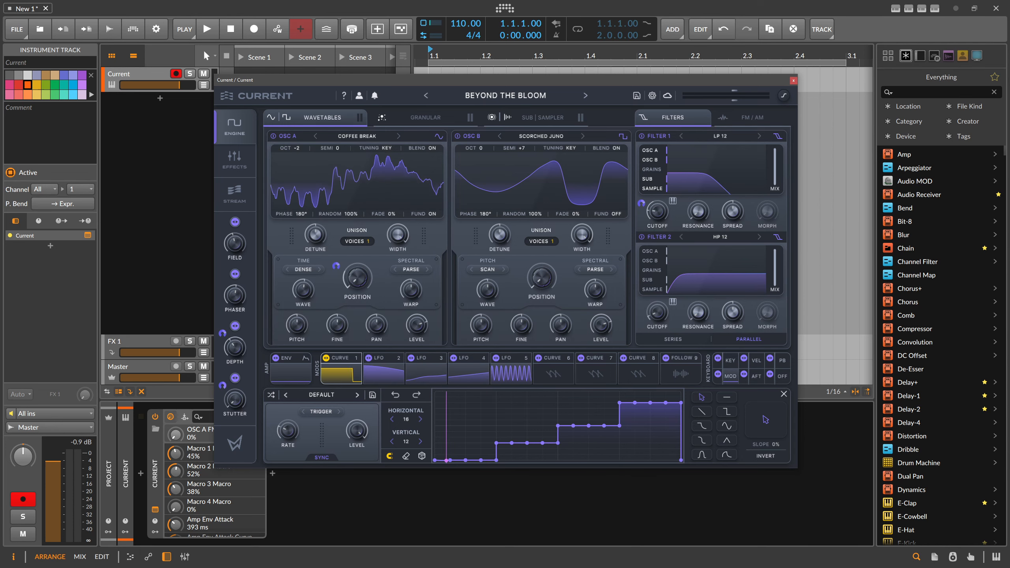
Switch to File Explorer and load pulse-width.wav from the Custom-Wavetables folder into oscillator A
{"action": "left_click", "coordinate": [162, 561]}
{"action": "left_click_drag", "start_coordinate": [433, 199], "coordinate": [559, 231]}
{"action": "scroll", "coordinate": [503, 347], "scroll_direction": "down", "scroll_amount": 1}
{"action": "scroll", "coordinate": [504, 346], "scroll_direction": "up", "scroll_amount": 1}
{"action": "left_click_drag", "start_coordinate": [500, 343], "coordinate": [322, 205]}
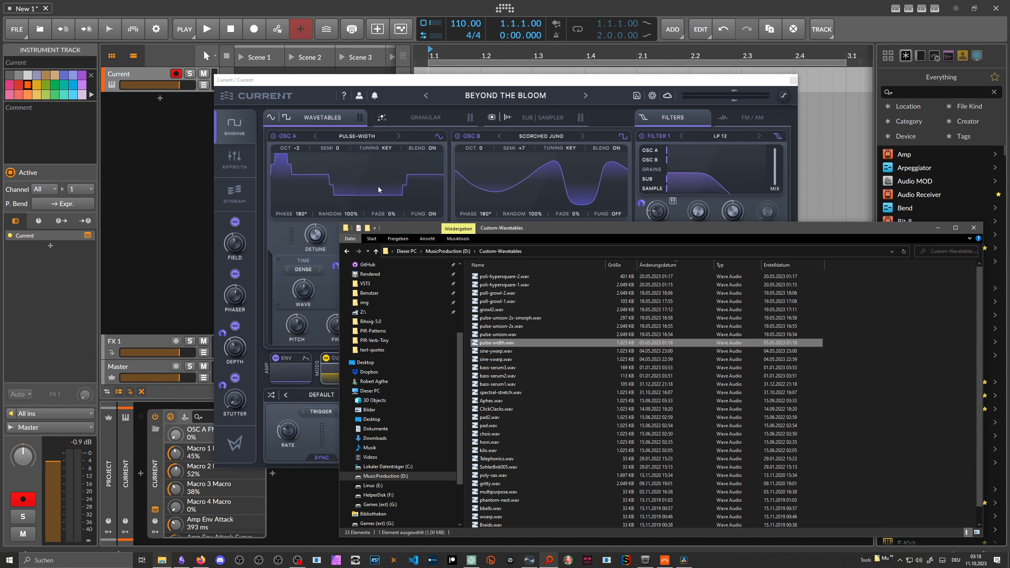
{"action": "left_click", "coordinate": [401, 81]}
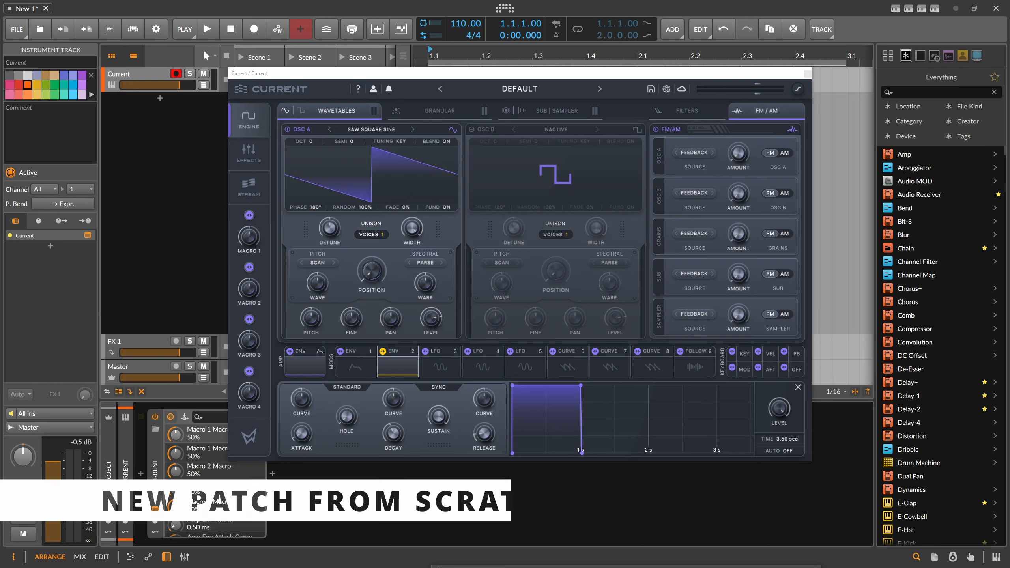
Inspect the synth's settings, including the oversampling and frame rate options, and close them unchanged
{"action": "left_click", "coordinate": [666, 89]}
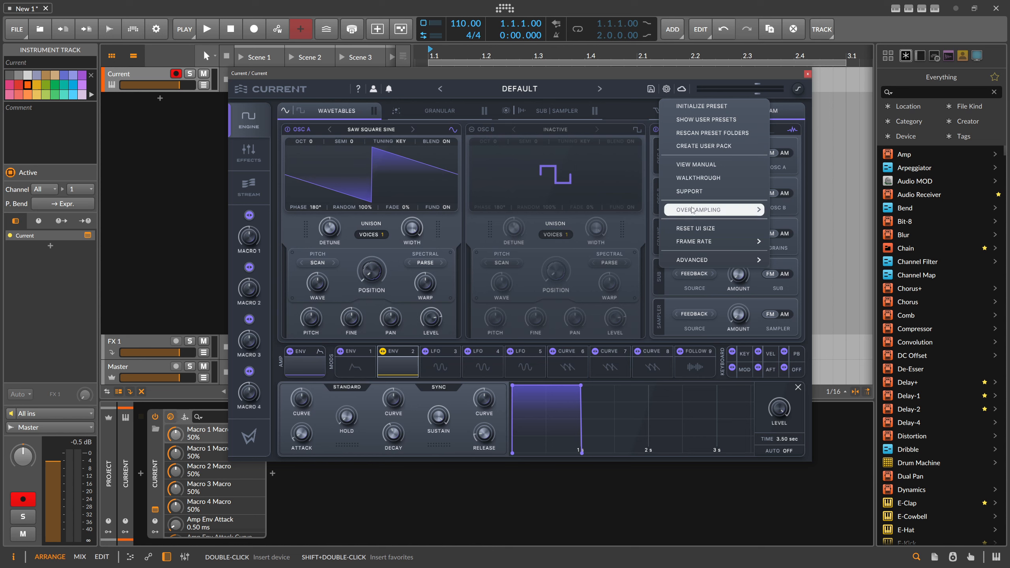
{"action": "mouse_move", "coordinate": [702, 212]}
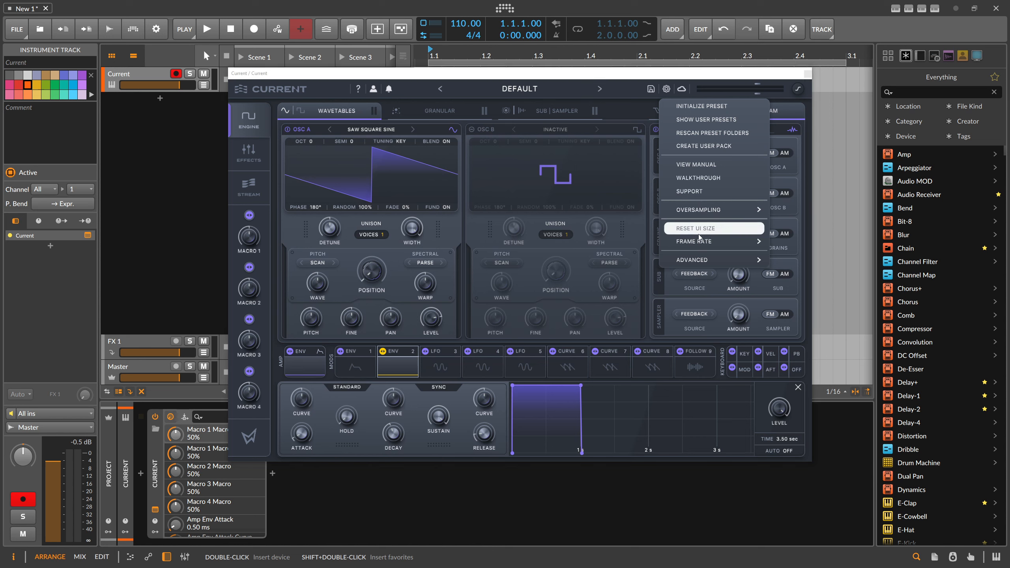
{"action": "mouse_move", "coordinate": [702, 243]}
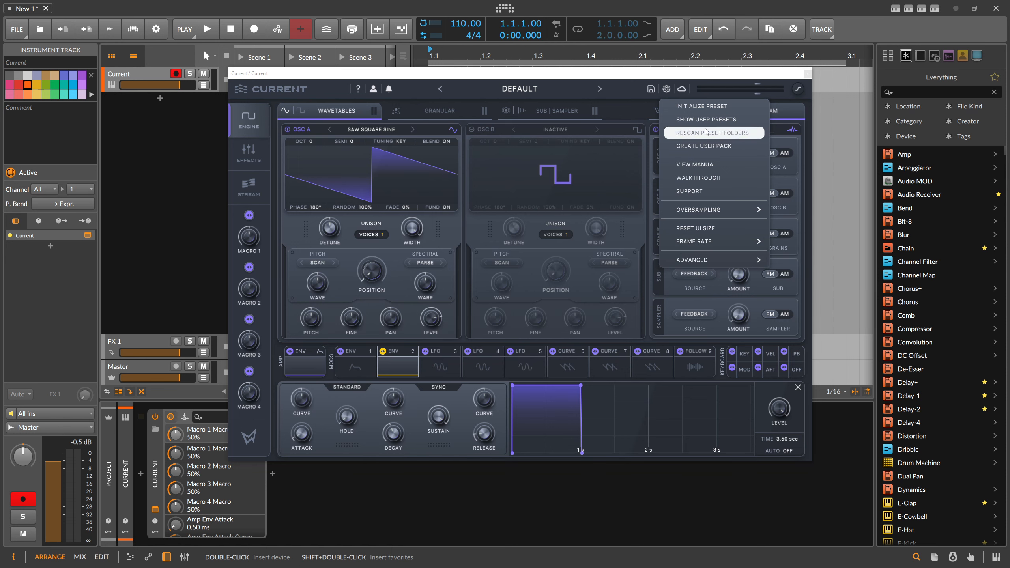
{"action": "left_click", "coordinate": [689, 111]}
{"action": "left_click_drag", "start_coordinate": [565, 76], "coordinate": [540, 82]}
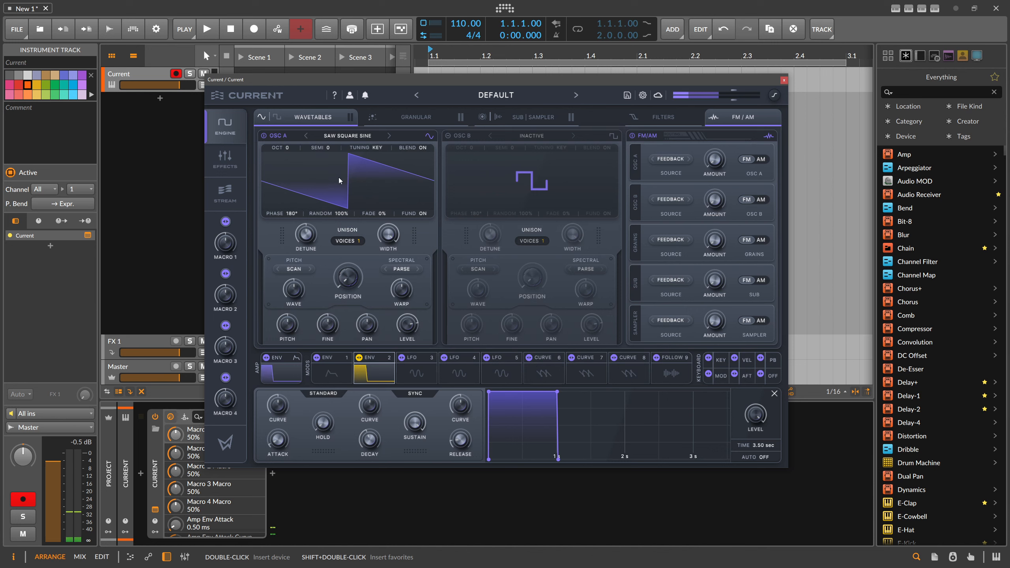
Load the Formant Crunch wavetable into oscillator A of the Default preset
{"action": "left_click", "coordinate": [342, 137]}
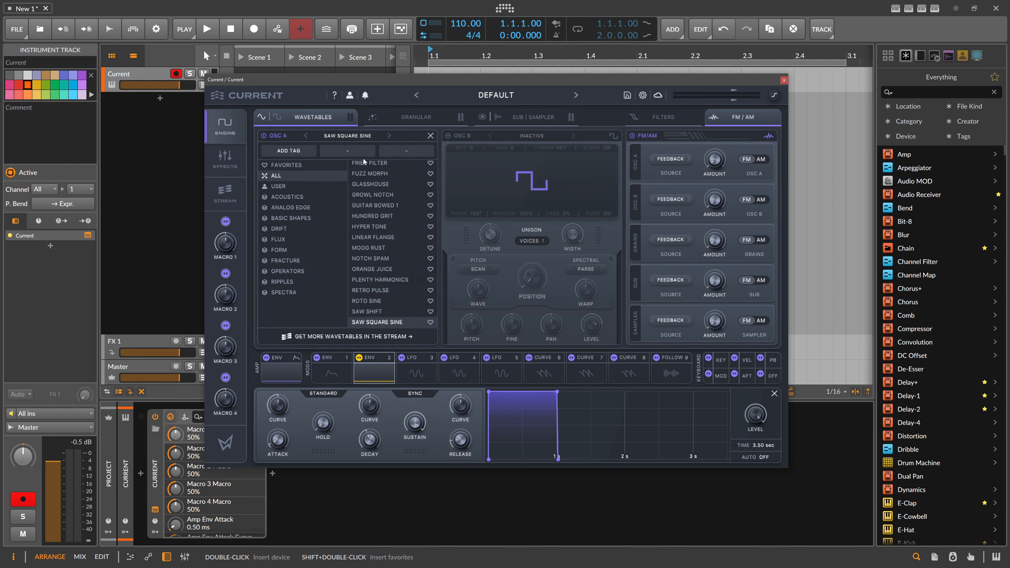
{"action": "scroll", "coordinate": [379, 249], "scroll_direction": "up", "scroll_amount": 5}
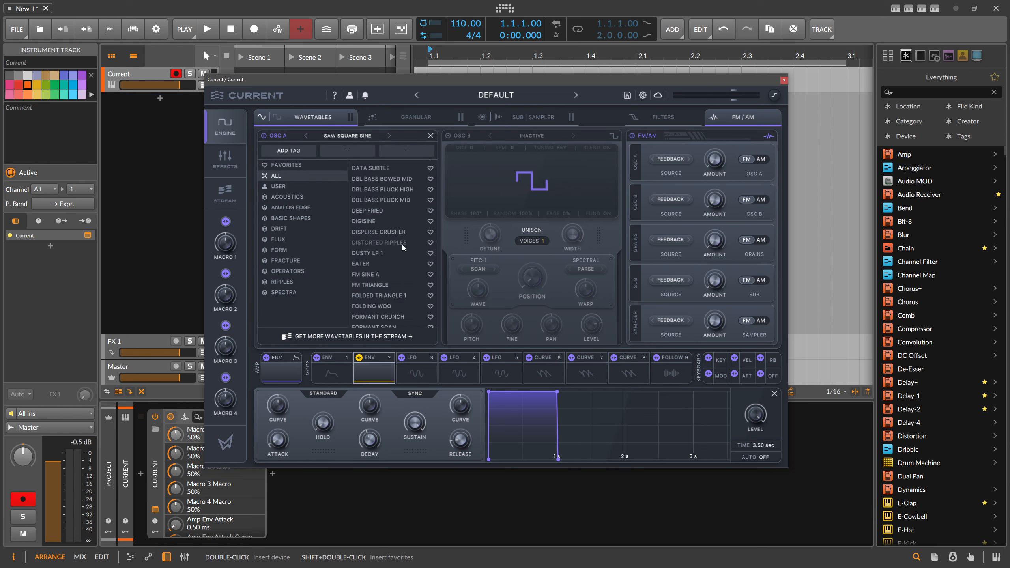
{"action": "scroll", "coordinate": [403, 247], "scroll_direction": "up", "scroll_amount": 5}
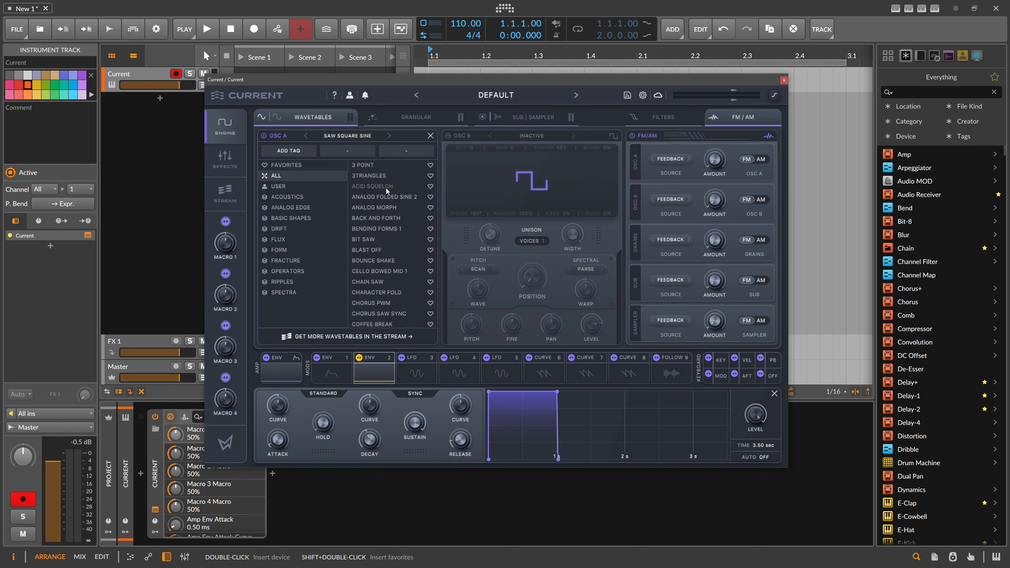
{"action": "scroll", "coordinate": [386, 191], "scroll_direction": "down", "scroll_amount": 5}
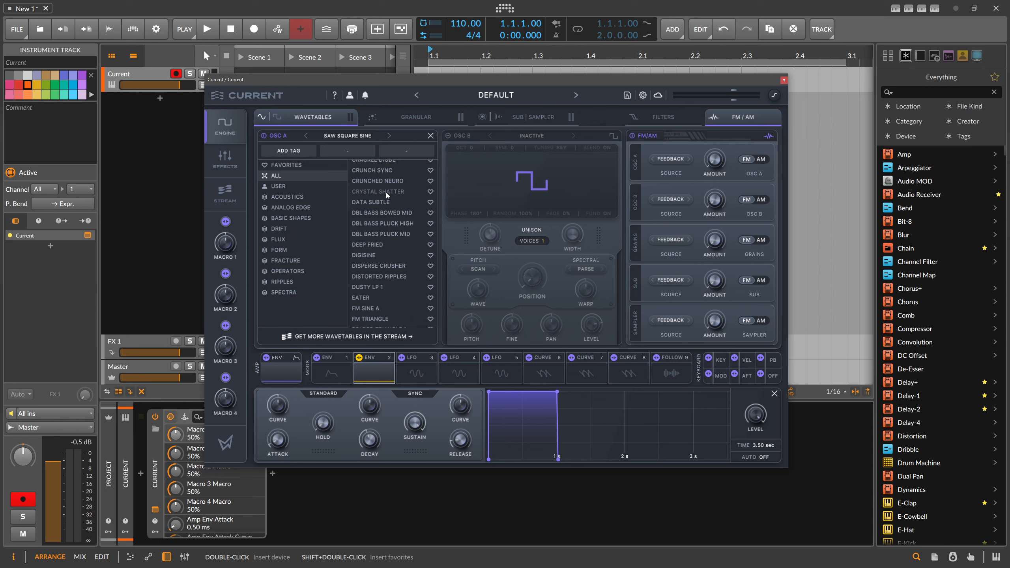
{"action": "scroll", "coordinate": [387, 195], "scroll_direction": "down", "scroll_amount": 2}
{"action": "scroll", "coordinate": [393, 277], "scroll_direction": "up", "scroll_amount": 2}
{"action": "scroll", "coordinate": [393, 277], "scroll_direction": "up", "scroll_amount": 3}
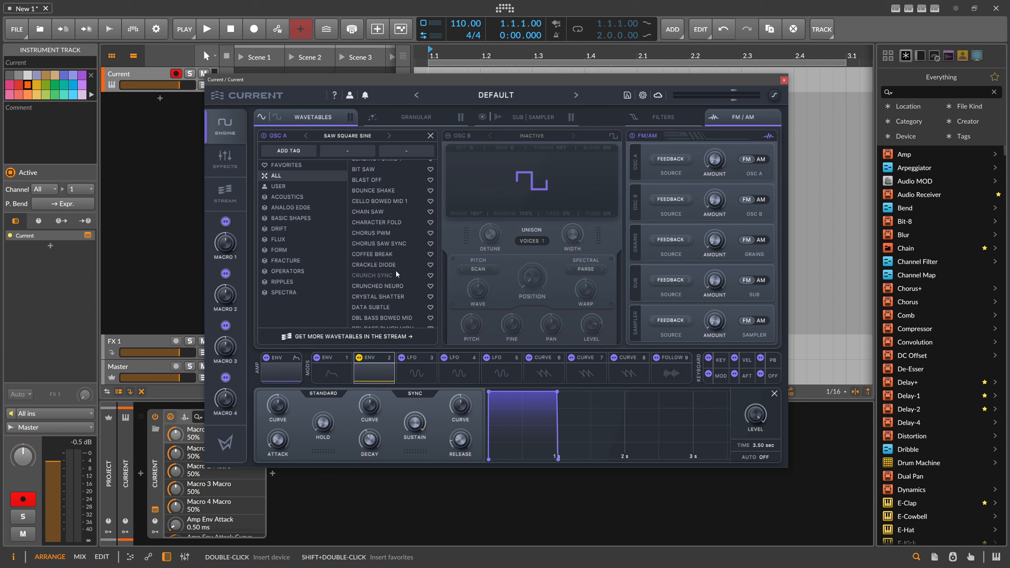
{"action": "scroll", "coordinate": [392, 277], "scroll_direction": "up", "scroll_amount": 3}
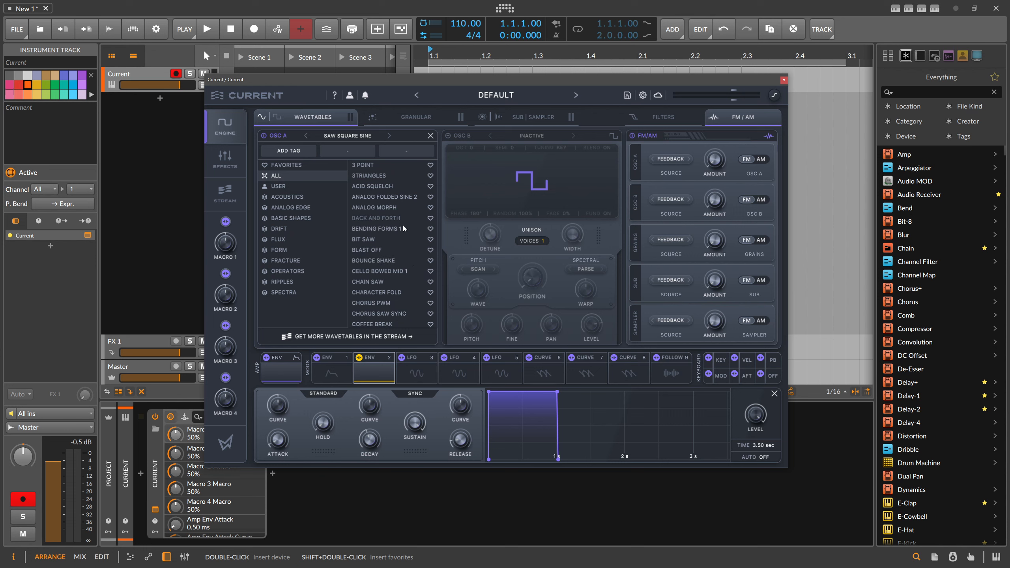
{"action": "scroll", "coordinate": [404, 289], "scroll_direction": "down", "scroll_amount": 8}
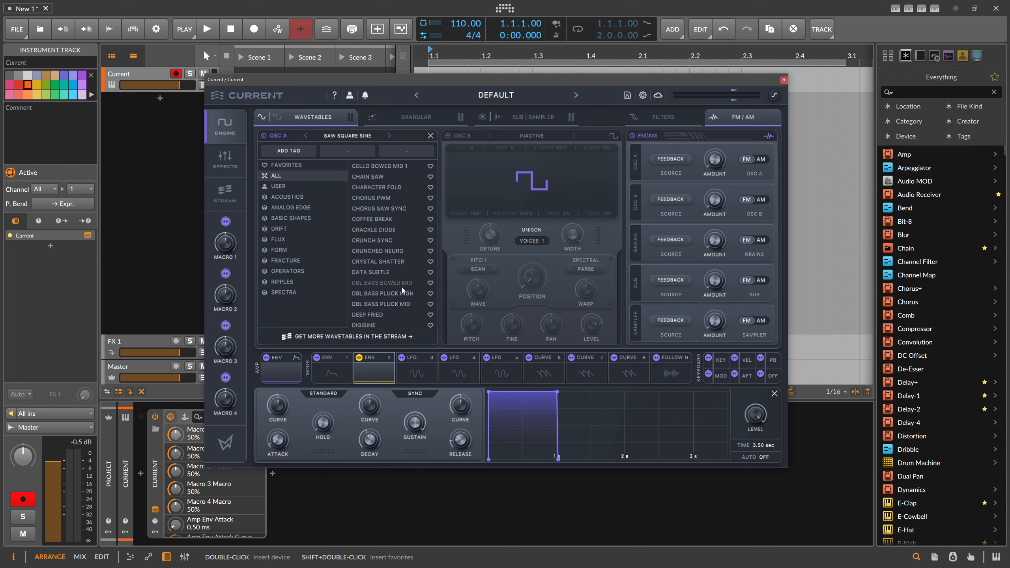
{"action": "scroll", "coordinate": [402, 290], "scroll_direction": "down", "scroll_amount": 1}
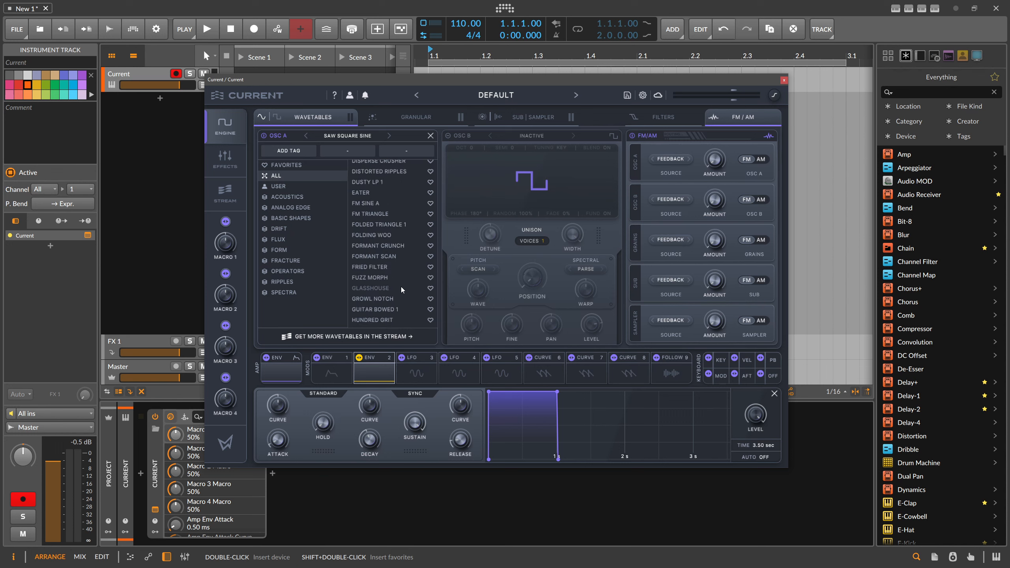
{"action": "left_click", "coordinate": [395, 248]}
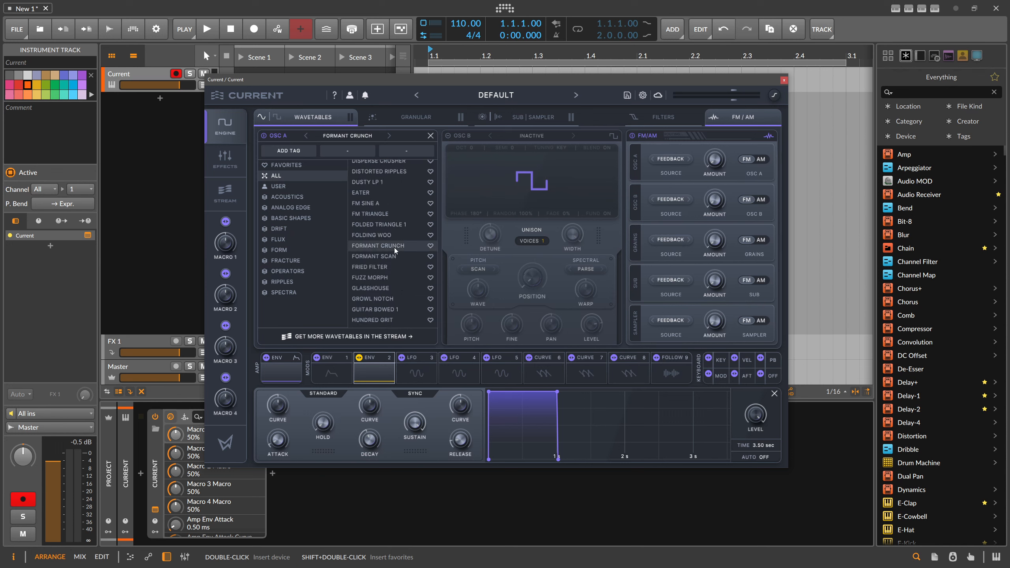
{"action": "double_click", "coordinate": [395, 247]}
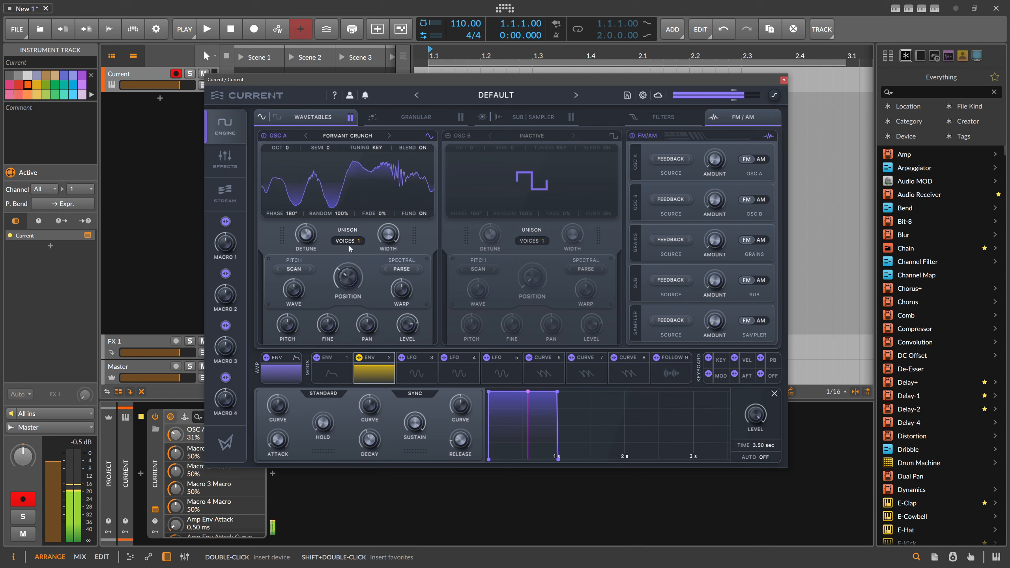
Raise oscillator A's unison voice count and switch its warp mode from spectral Parse to formant Shift
{"action": "left_click_drag", "start_coordinate": [354, 242], "coordinate": [393, 87]}
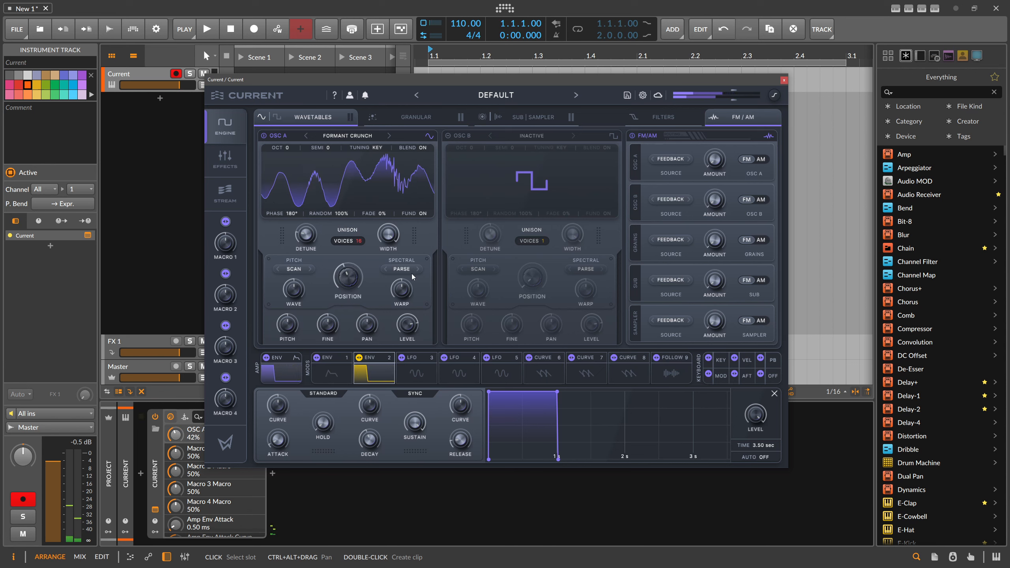
{"action": "mouse_move", "coordinate": [408, 288]}
{"action": "left_mouse_down"}
{"action": "mouse_move", "coordinate": [418, 260]}
{"action": "mouse_move", "coordinate": [418, 279]}
{"action": "left_mouse_up"}
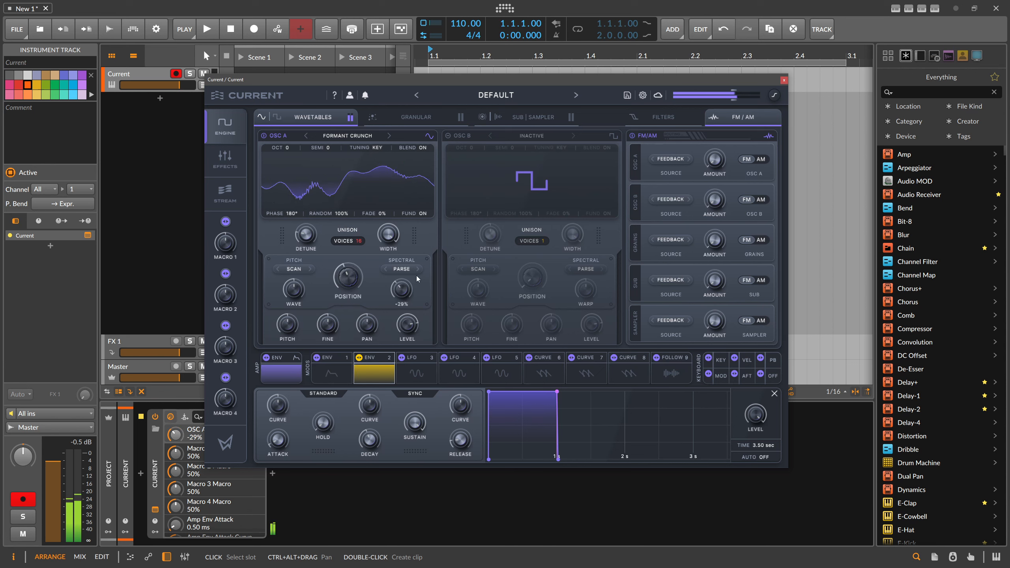
{"action": "left_click", "coordinate": [418, 270]}
{"action": "left_click", "coordinate": [403, 270]}
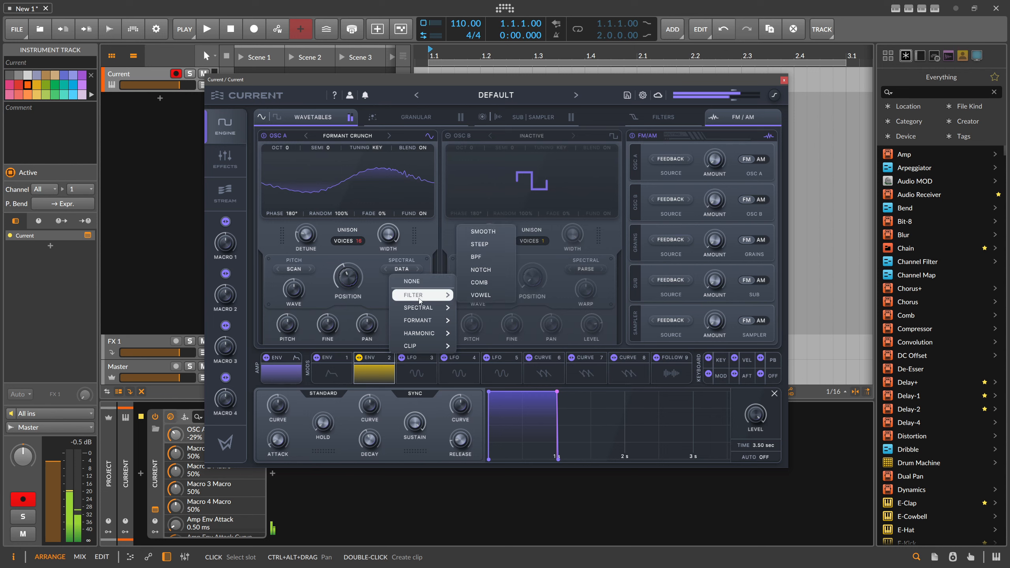
{"action": "mouse_move", "coordinate": [426, 320]}
{"action": "left_click", "coordinate": [478, 295]}
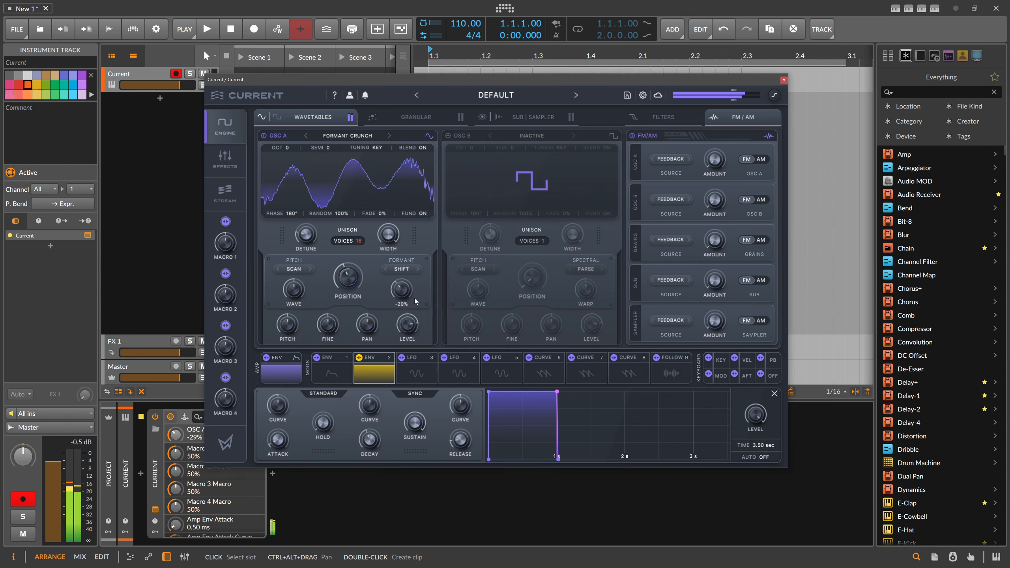
Adjust oscillator A's formant warp and pitch scan amounts, and lower its wavetable position to 0%
{"action": "left_click_drag", "start_coordinate": [406, 281], "coordinate": [405, 296]}
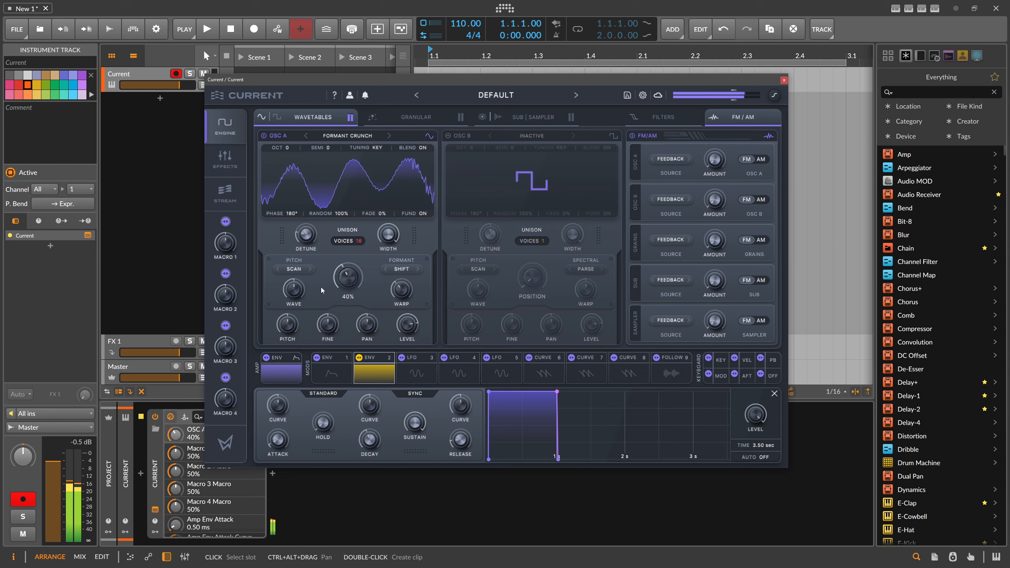
{"action": "left_click_drag", "start_coordinate": [297, 292], "coordinate": [303, 271]}
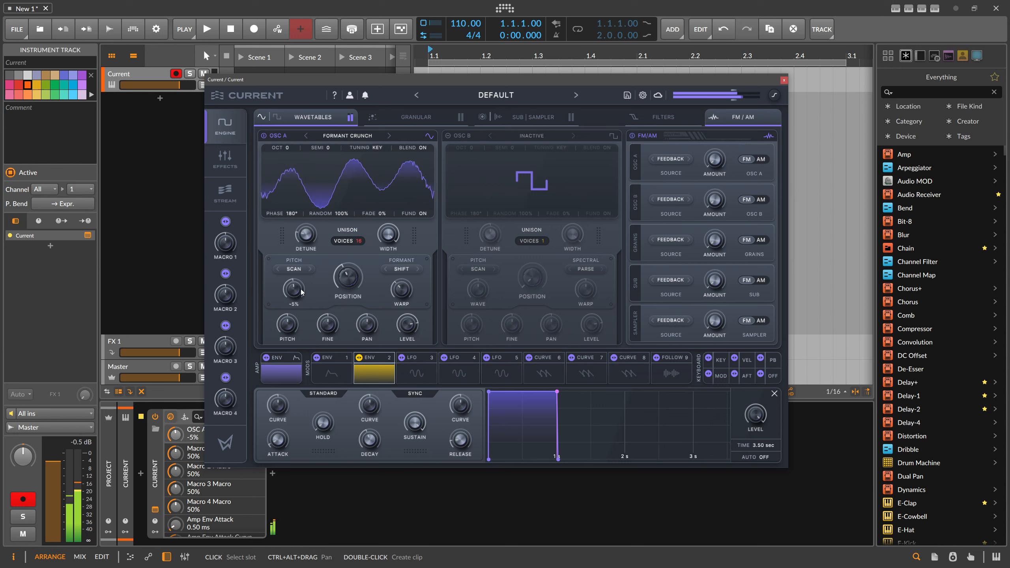
{"action": "left_click_drag", "start_coordinate": [357, 256], "coordinate": [367, 354]}
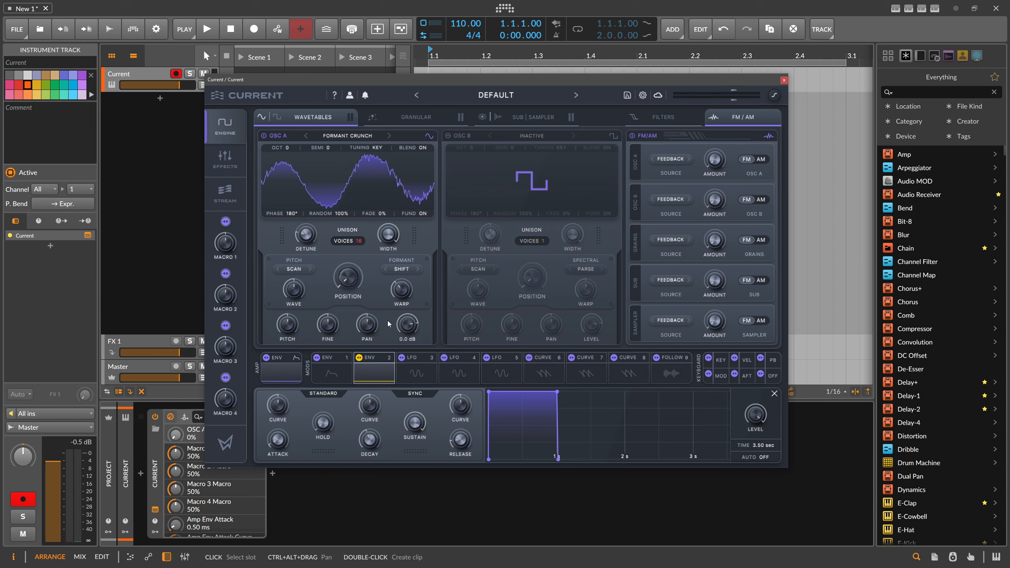
Lengthen envelope 1's attack to about 1 second and assign it to modulate oscillator A's position and formant warp
{"action": "left_click", "coordinate": [332, 370]}
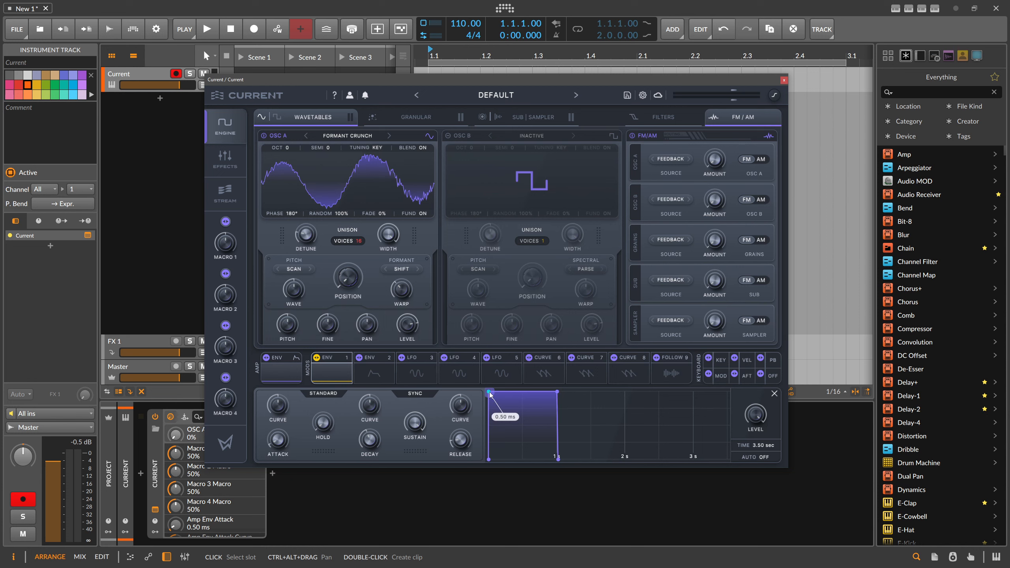
{"action": "left_click_drag", "start_coordinate": [490, 394], "coordinate": [558, 407]}
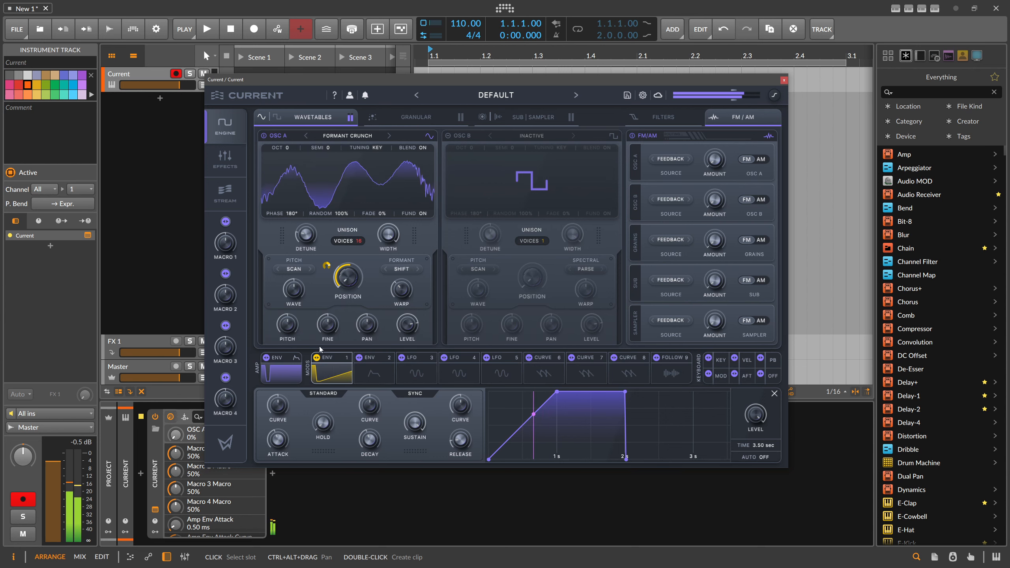
{"action": "left_click_drag", "start_coordinate": [321, 353], "coordinate": [394, 261]}
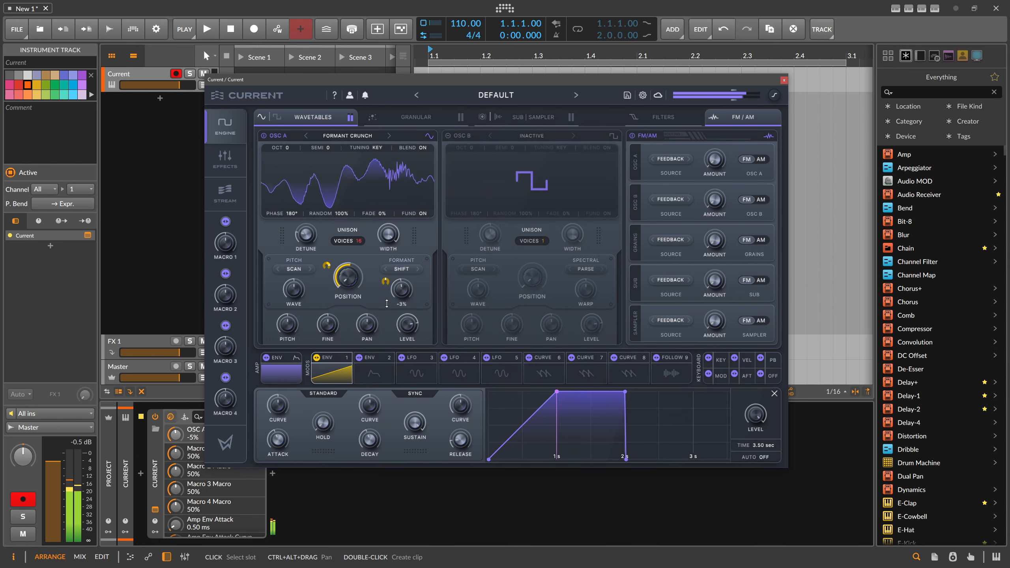
Give envelope 1 a 0% sustain and a tempo-synced attack of 1 bar
{"action": "left_click_drag", "start_coordinate": [626, 392], "coordinate": [624, 465]}
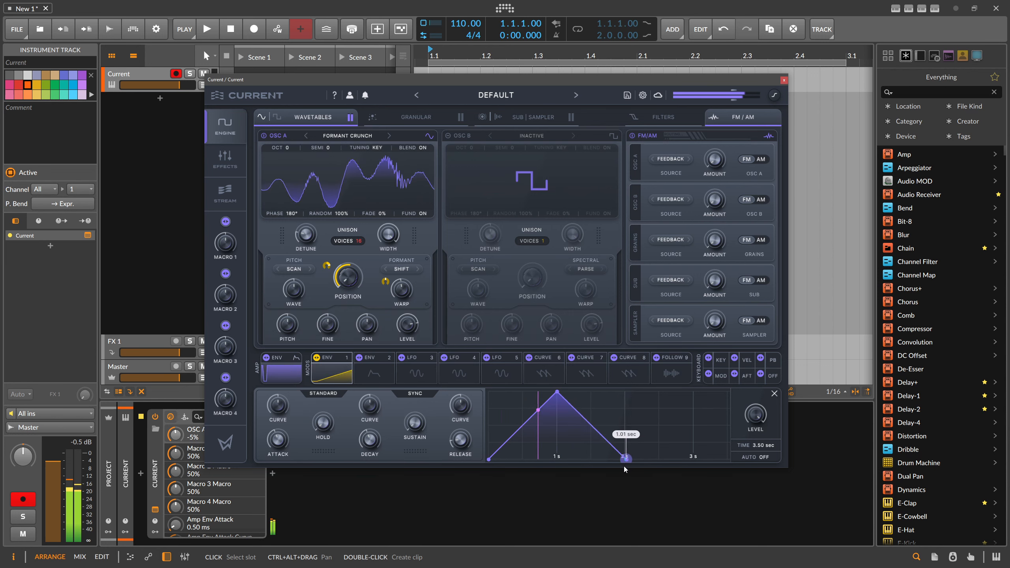
{"action": "left_click", "coordinate": [415, 393]}
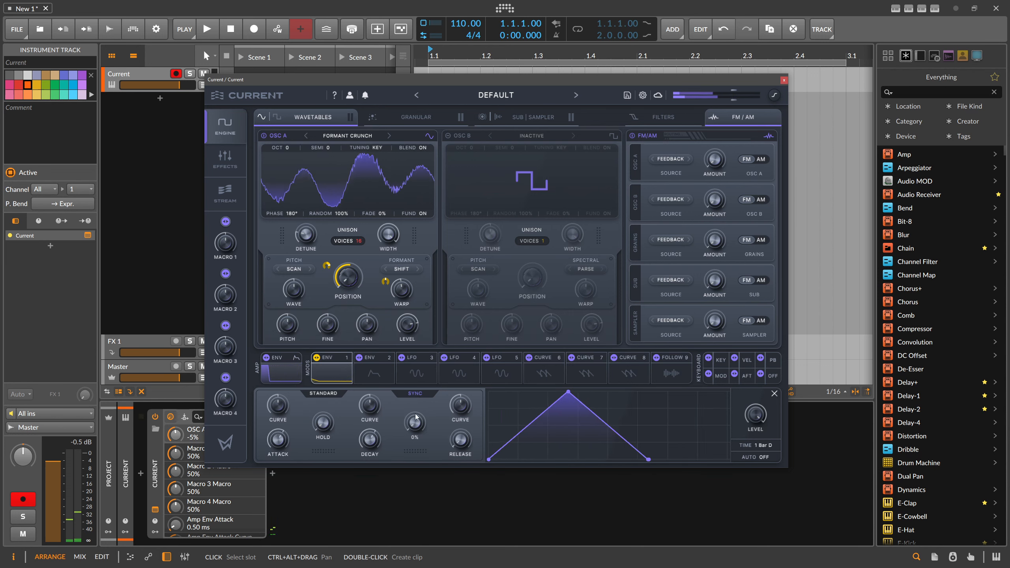
{"action": "left_click_drag", "start_coordinate": [567, 393], "coordinate": [647, 400]}
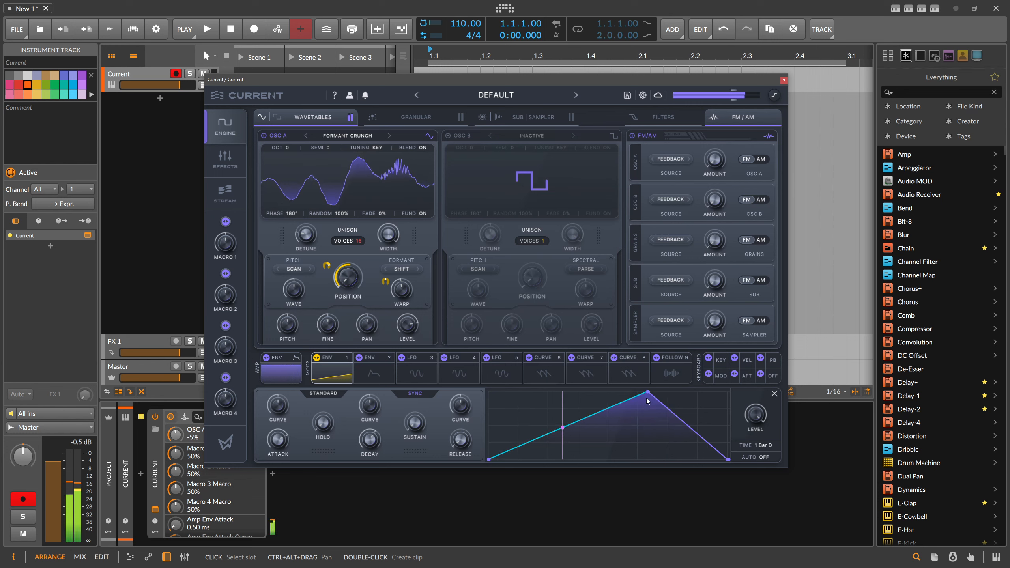
{"action": "mouse_move", "coordinate": [649, 396]}
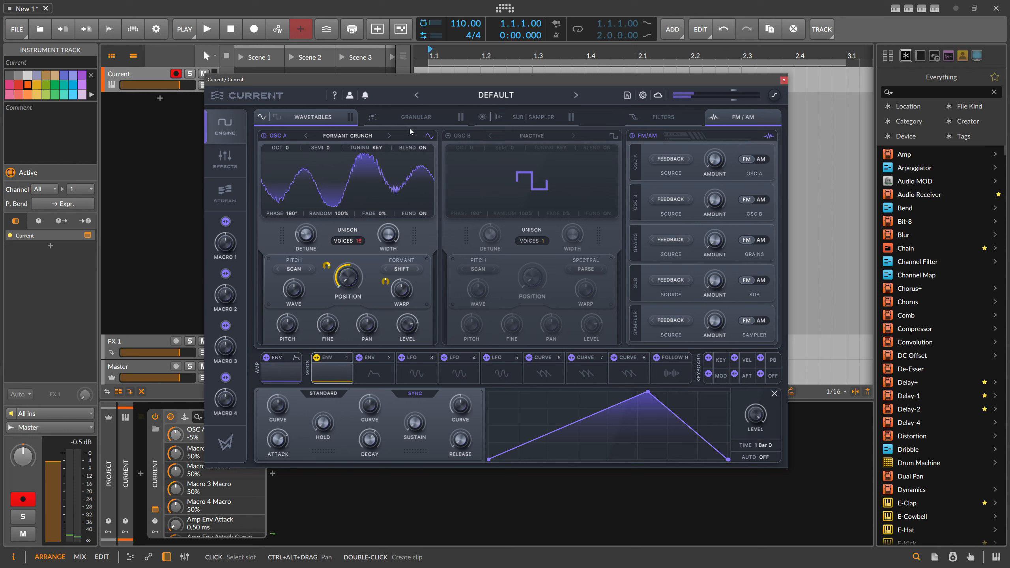
Enable the sub oscillator with the Soft Multi type and raise its partials to 8
{"action": "left_click", "coordinate": [517, 120]}
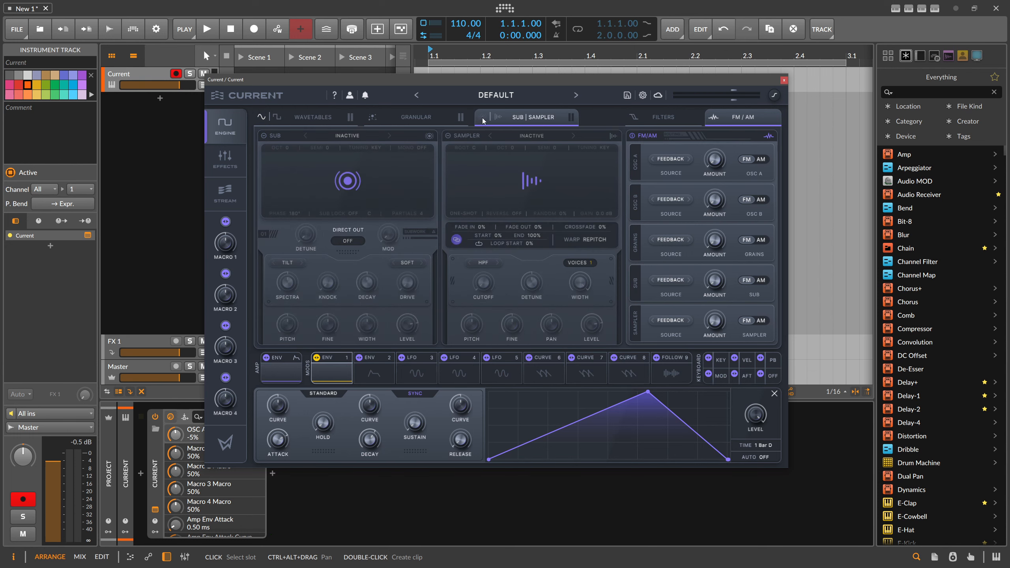
{"action": "left_click", "coordinate": [482, 117]}
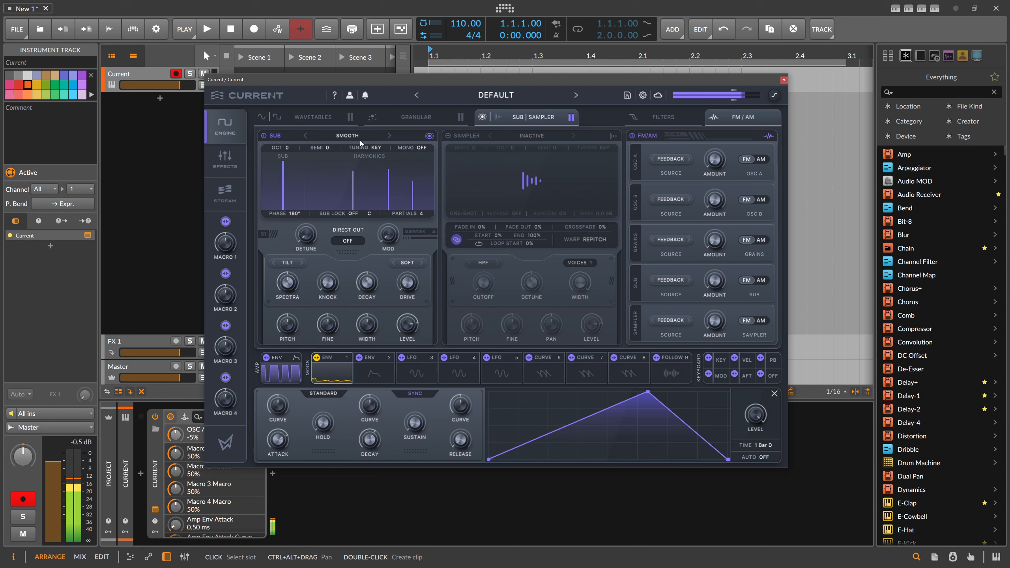
{"action": "left_click", "coordinate": [348, 135]}
{"action": "left_click", "coordinate": [346, 187]}
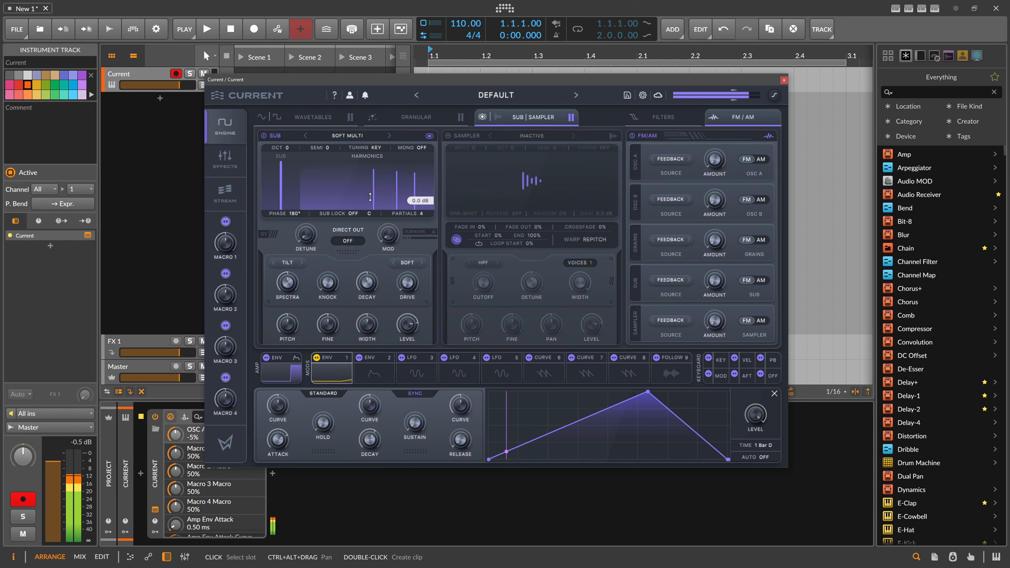
{"action": "left_click_drag", "start_coordinate": [419, 217], "coordinate": [419, 198]}
Adjust the sub's spectra and switch its drive mode from Soft to Noise with 60% drive
{"action": "left_click_drag", "start_coordinate": [292, 281], "coordinate": [295, 300]}
{"action": "left_click_drag", "start_coordinate": [407, 284], "coordinate": [406, 270]}
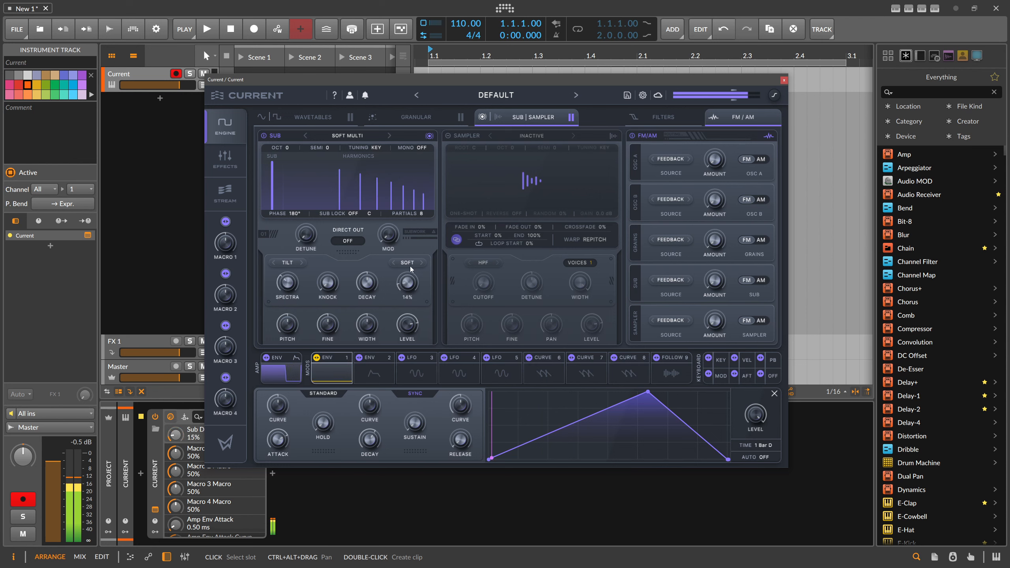
{"action": "left_click", "coordinate": [422, 263]}
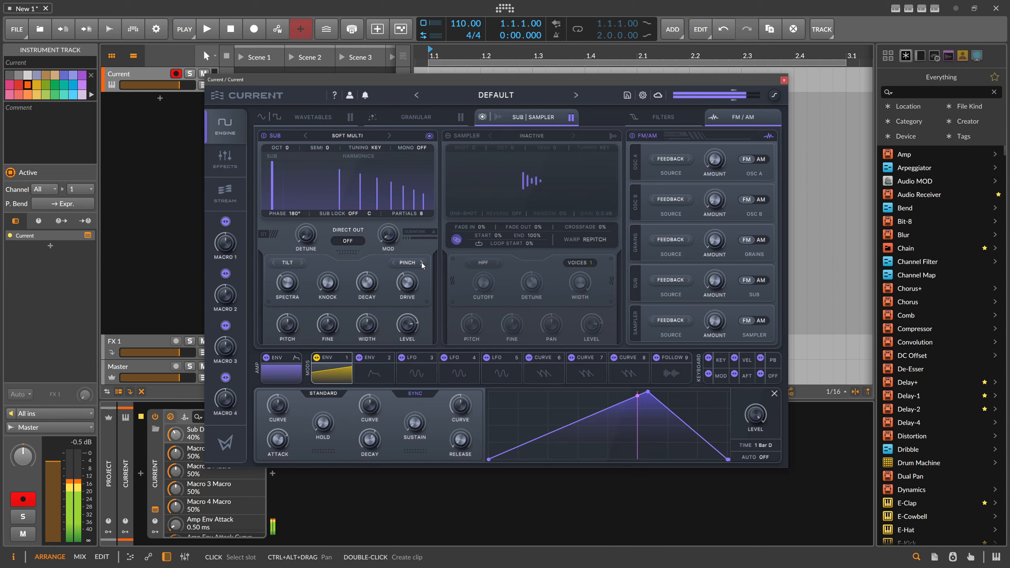
{"action": "left_click_drag", "start_coordinate": [409, 282], "coordinate": [422, 260]}
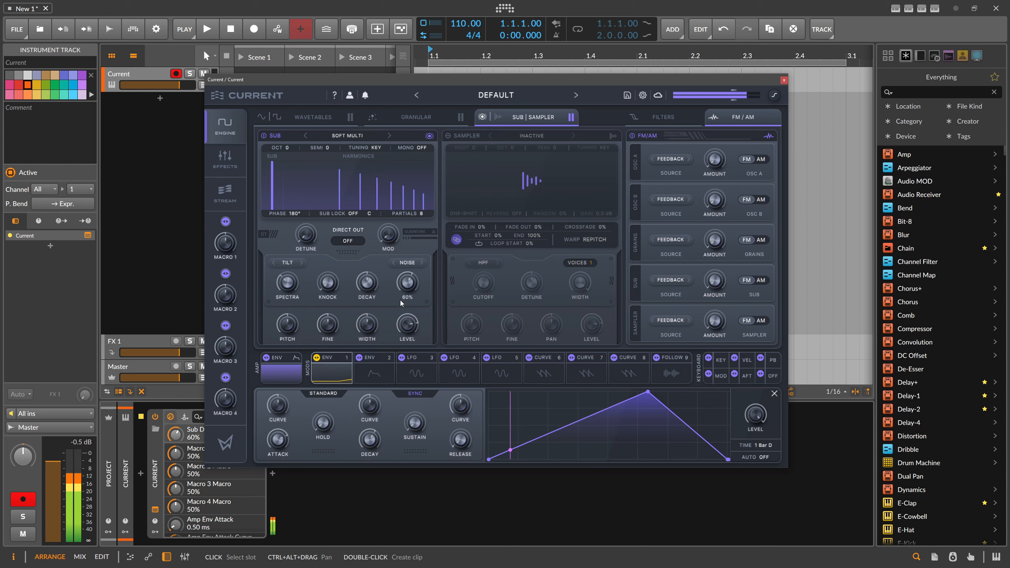
Sweep the sub's spectra up to 100% and back down to -100%, reducing the drive along the way
{"action": "left_click_drag", "start_coordinate": [305, 292], "coordinate": [308, 219]}
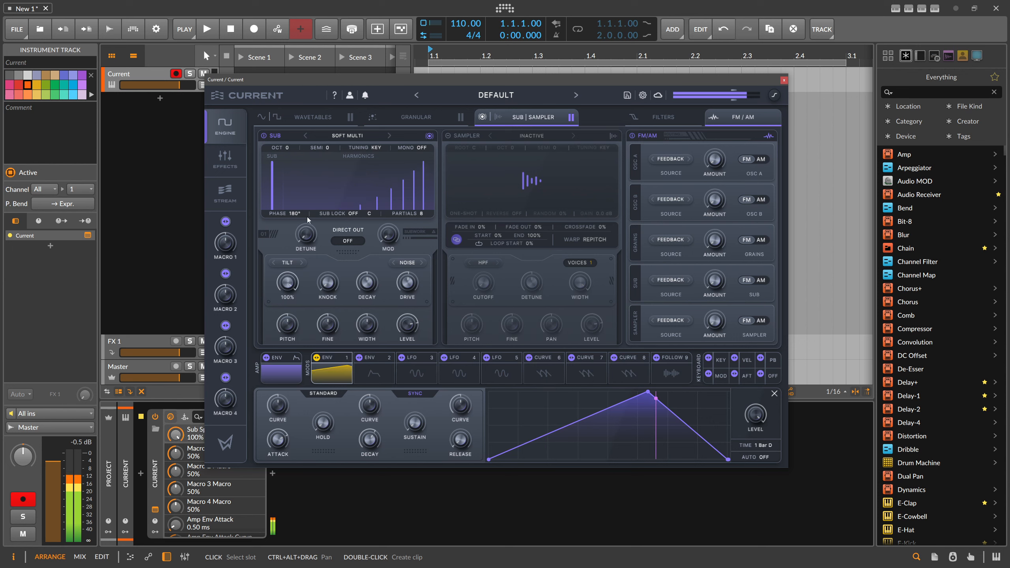
{"action": "left_click_drag", "start_coordinate": [398, 283], "coordinate": [407, 306]}
{"action": "left_click_drag", "start_coordinate": [284, 292], "coordinate": [312, 398]}
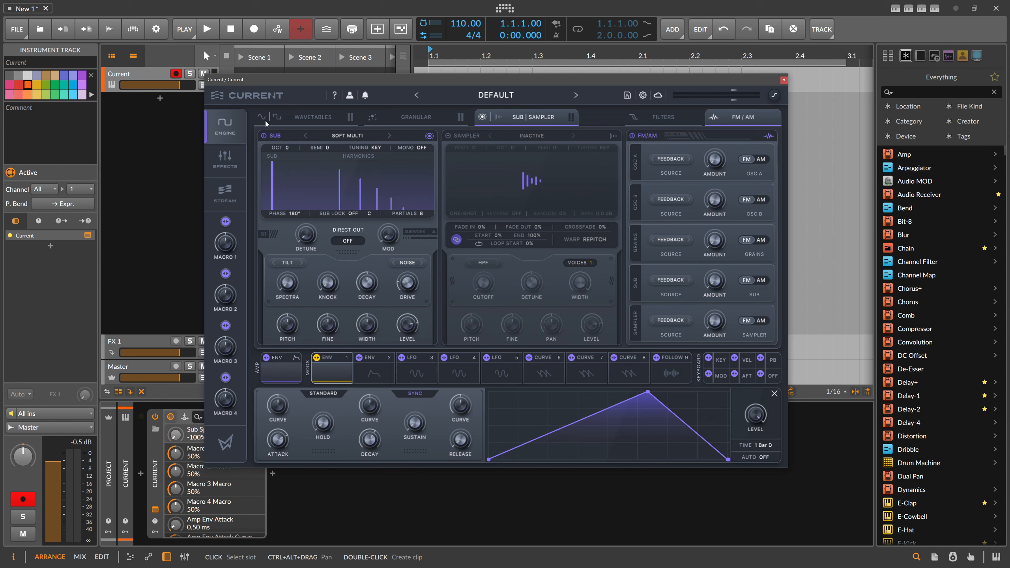
Silence oscillator A's level and use it as the sub's FM source with an amount of 42%
{"action": "left_click", "coordinate": [295, 120]}
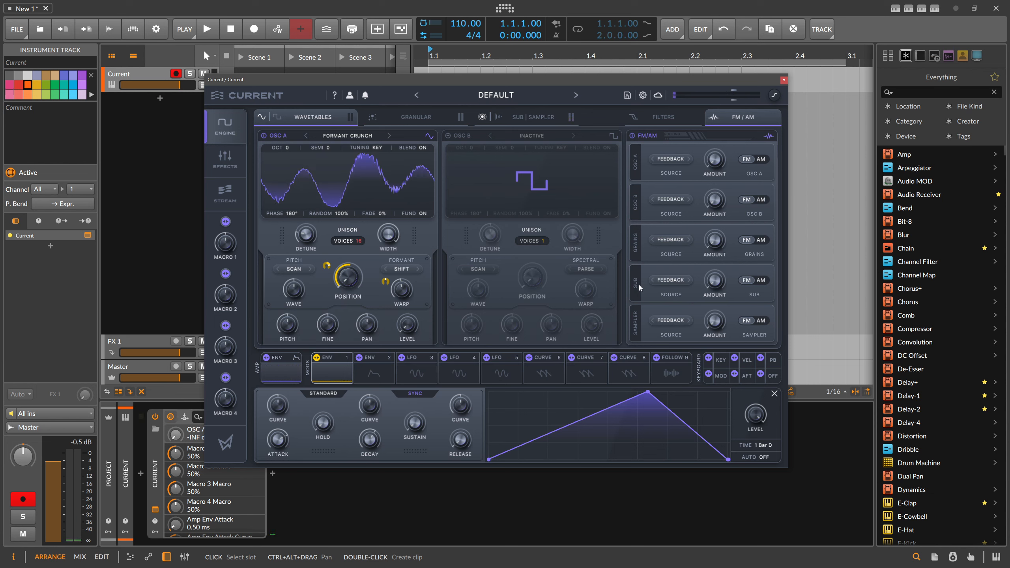
{"action": "left_click", "coordinate": [670, 280]}
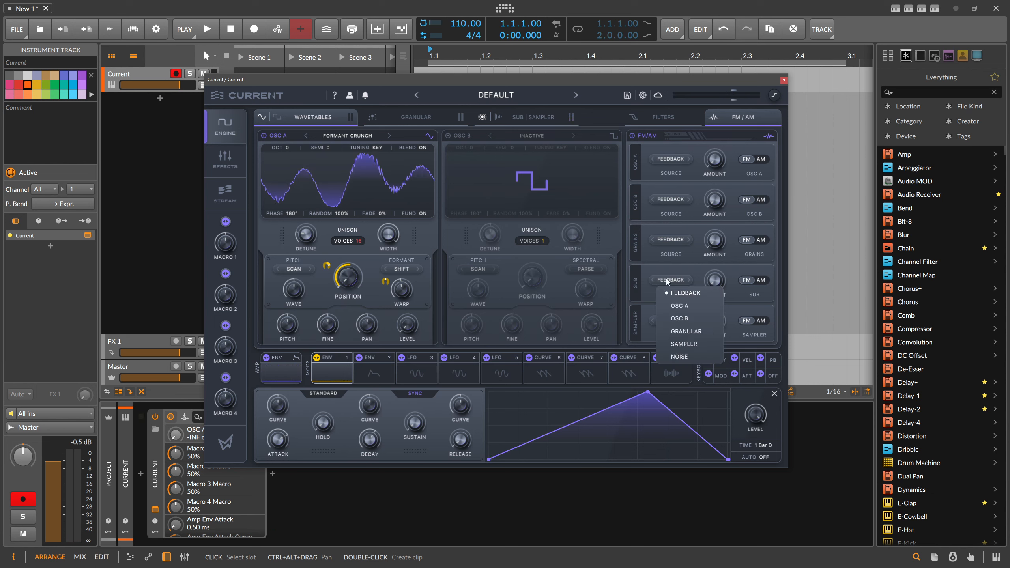
{"action": "left_click", "coordinate": [685, 306]}
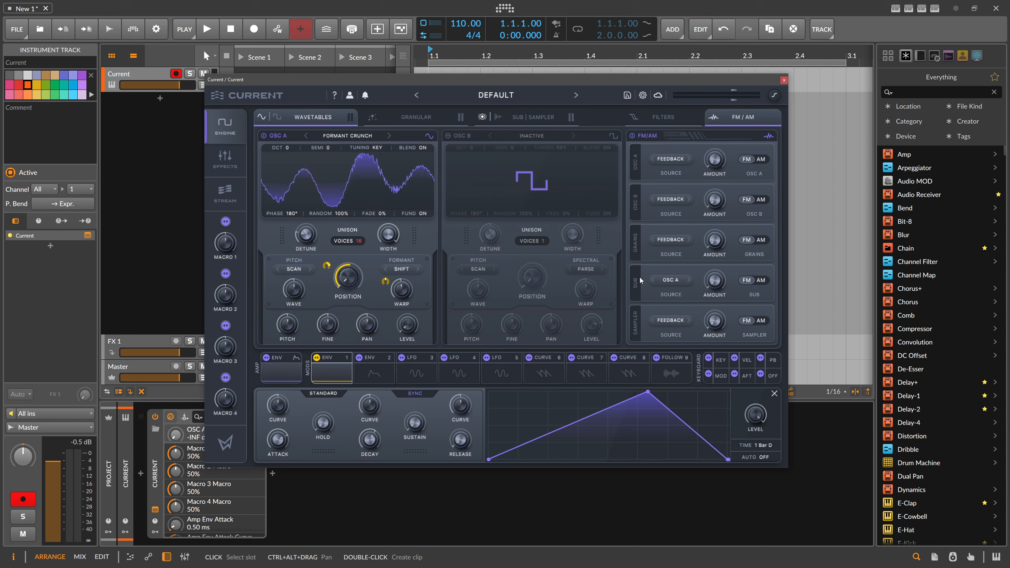
{"action": "left_click", "coordinate": [521, 118]}
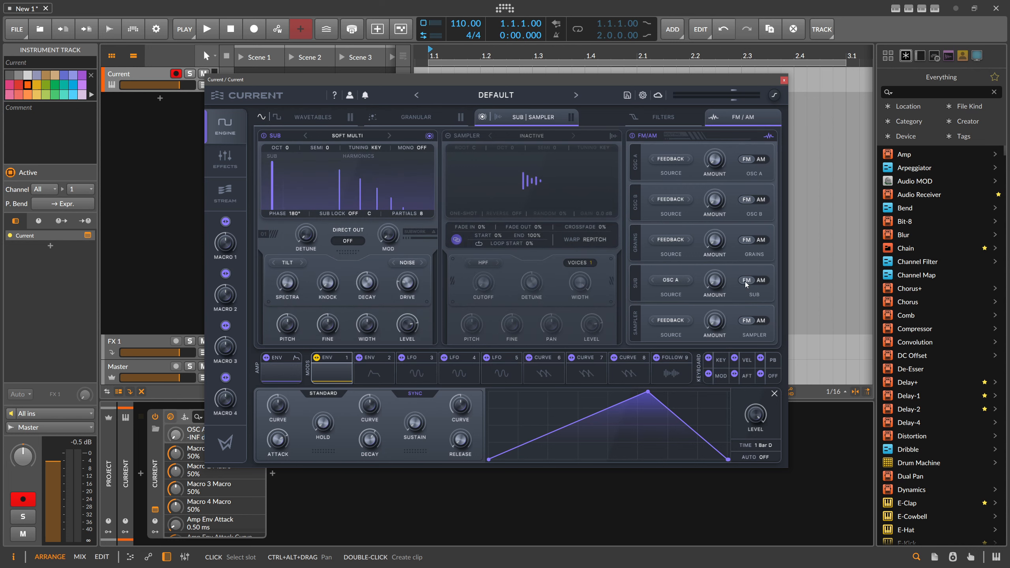
{"action": "left_click_drag", "start_coordinate": [715, 280], "coordinate": [726, 245]}
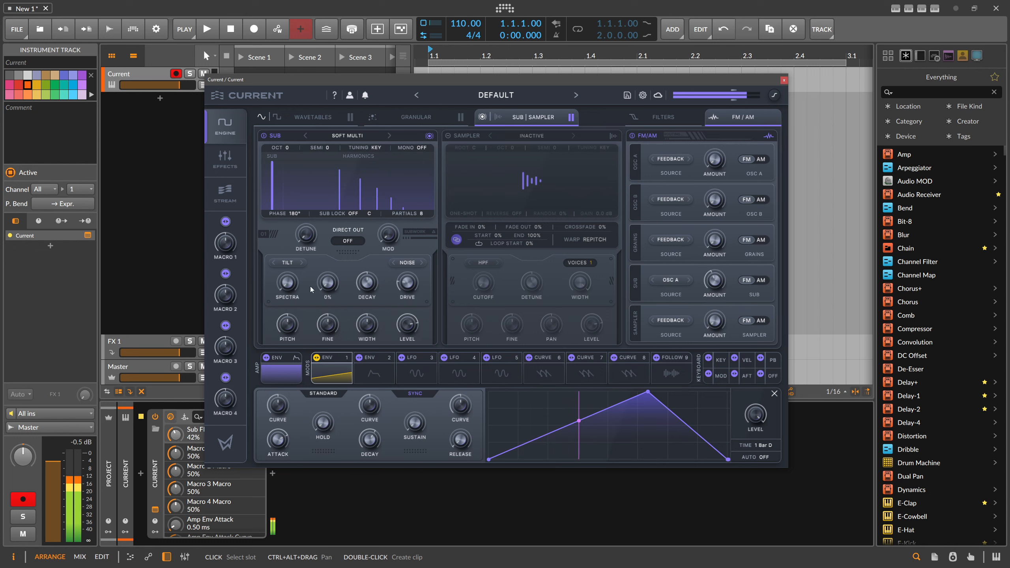
Lower the sub's FM amount and drive while sweeping its spectra to 100% and back down
{"action": "left_click_drag", "start_coordinate": [288, 283], "coordinate": [340, 189]}
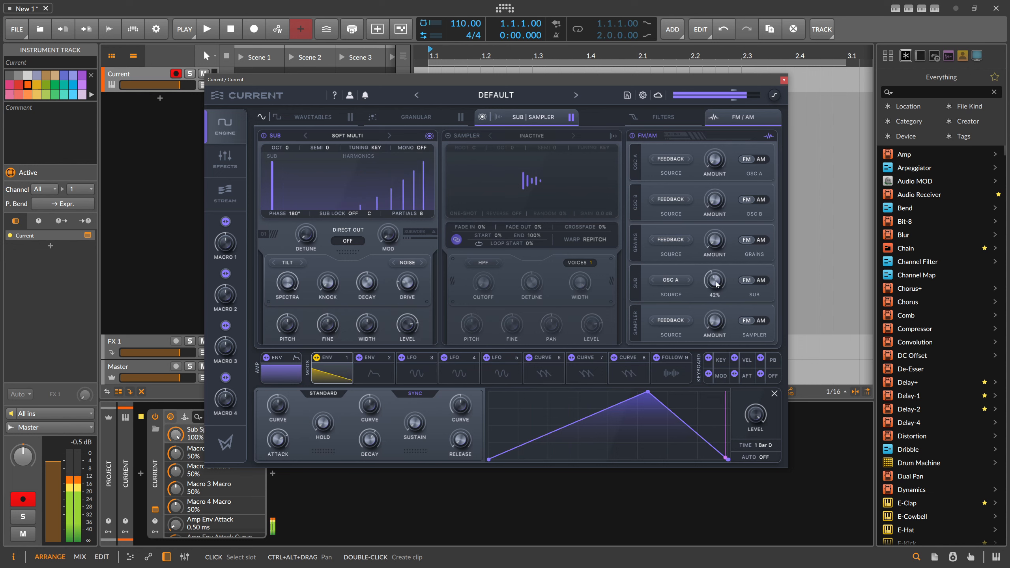
{"action": "left_click_drag", "start_coordinate": [715, 281], "coordinate": [717, 302]}
{"action": "left_click_drag", "start_coordinate": [296, 289], "coordinate": [321, 298]}
{"action": "left_click_drag", "start_coordinate": [337, 227], "coordinate": [344, 251]}
{"action": "left_click_drag", "start_coordinate": [407, 284], "coordinate": [406, 297]}
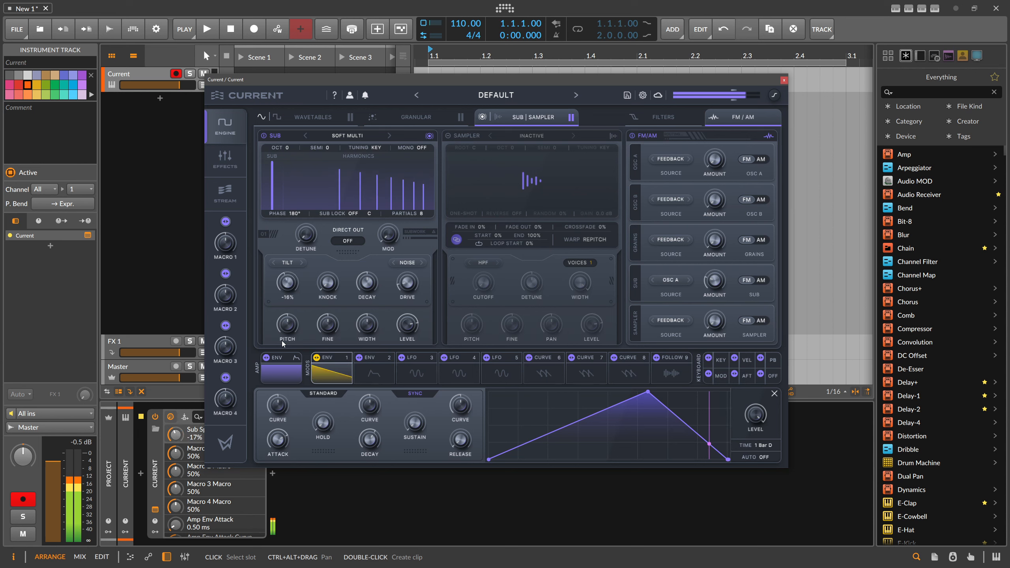
Set the sub's spectra to -100% and modulate it upward with envelope 1
{"action": "left_click_drag", "start_coordinate": [289, 285], "coordinate": [374, 366]}
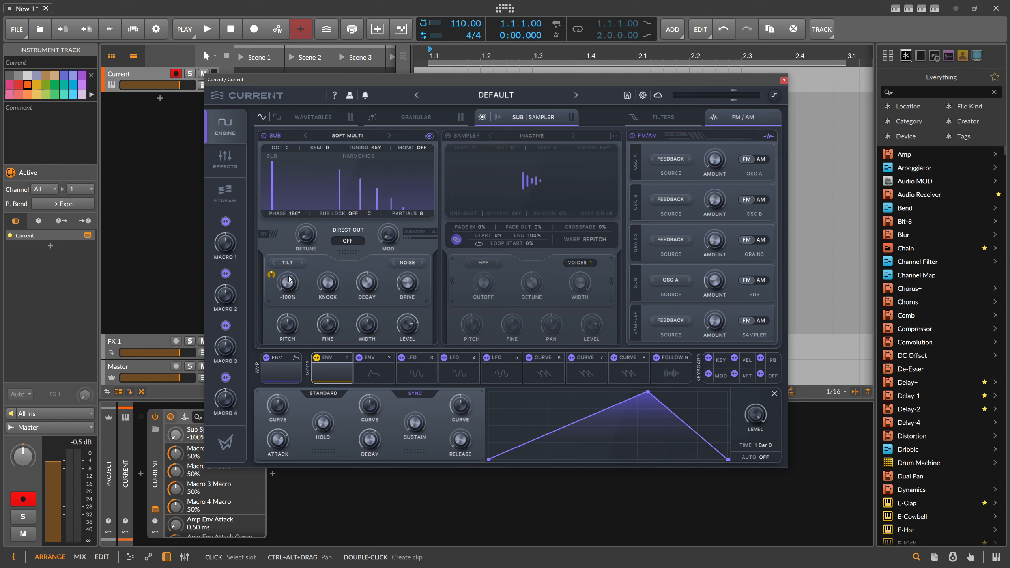
{"action": "left_click_drag", "start_coordinate": [274, 270], "coordinate": [289, 231]}
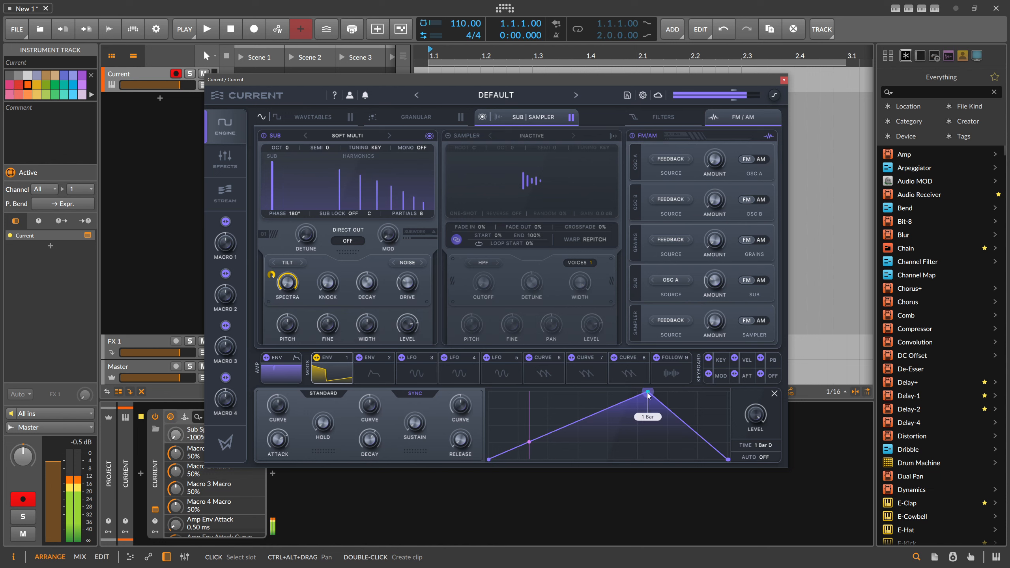
Shorten envelope 1's attack and decay and bend both segments into curves
{"action": "left_click_drag", "start_coordinate": [649, 392], "coordinate": [551, 422]}
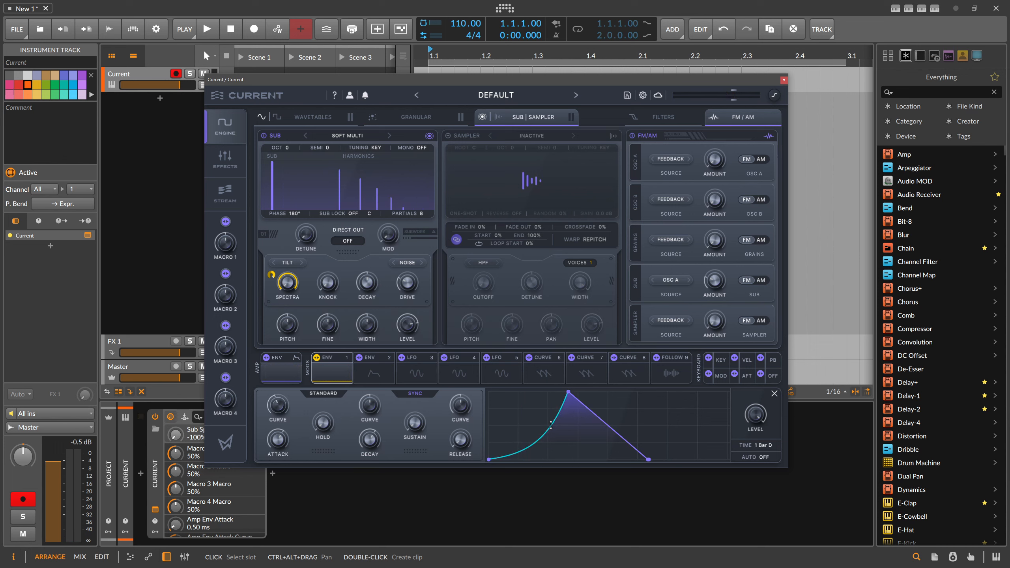
{"action": "left_click_drag", "start_coordinate": [606, 423], "coordinate": [601, 402]}
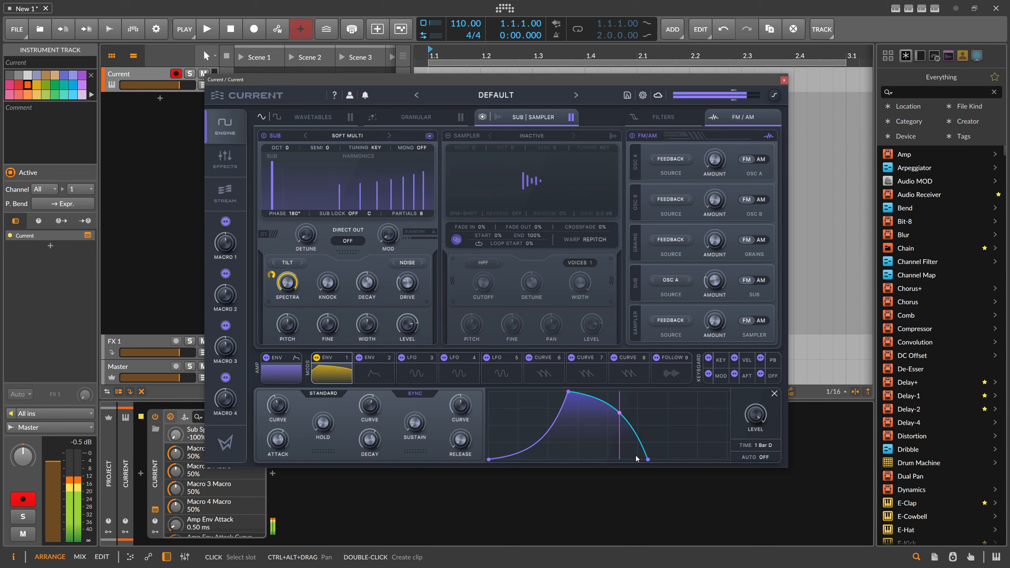
{"action": "left_click_drag", "start_coordinate": [648, 460], "coordinate": [597, 462]}
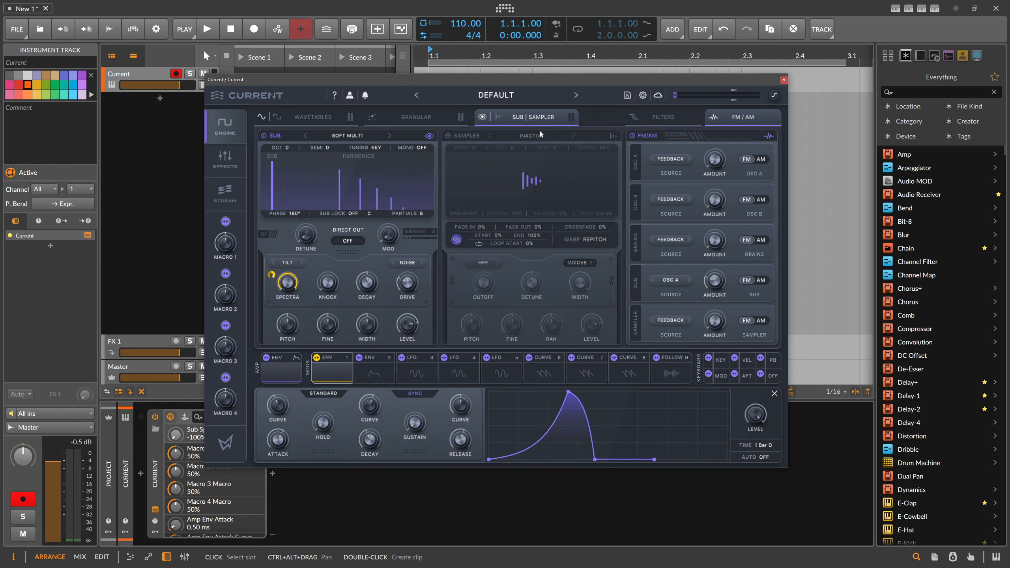
Enable filter 1 on the sub oscillator as LP 12 and lower its cutoff
{"action": "left_click", "coordinate": [656, 117]}
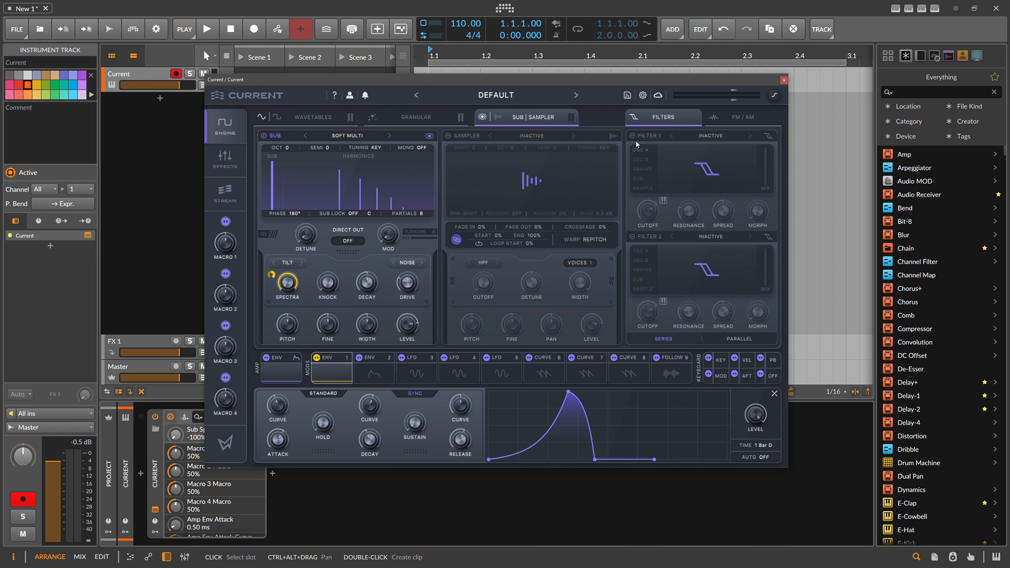
{"action": "left_click", "coordinate": [639, 149]}
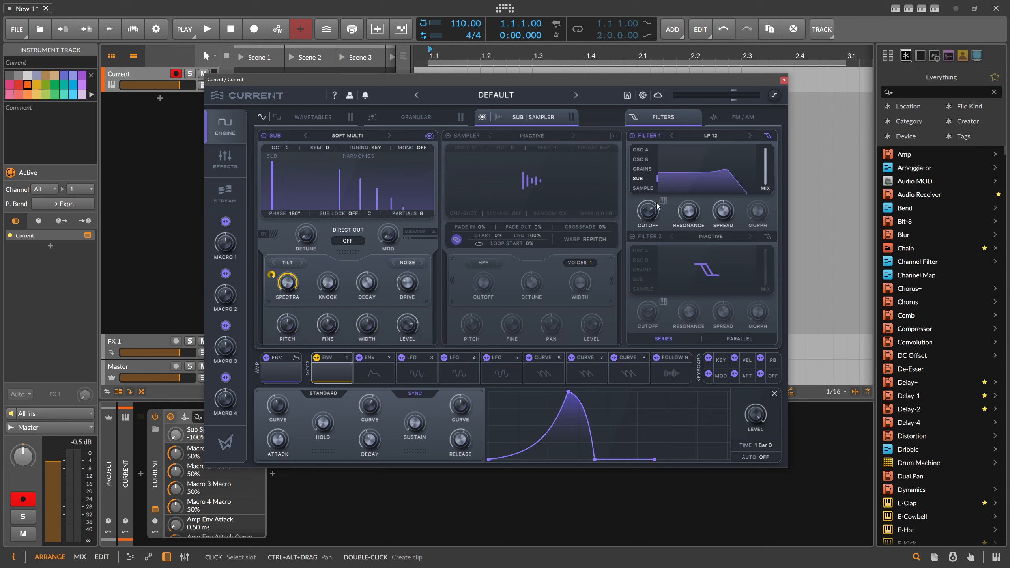
{"action": "left_click_drag", "start_coordinate": [654, 209], "coordinate": [670, 246]}
{"action": "left_click_drag", "start_coordinate": [723, 219], "coordinate": [737, 193]}
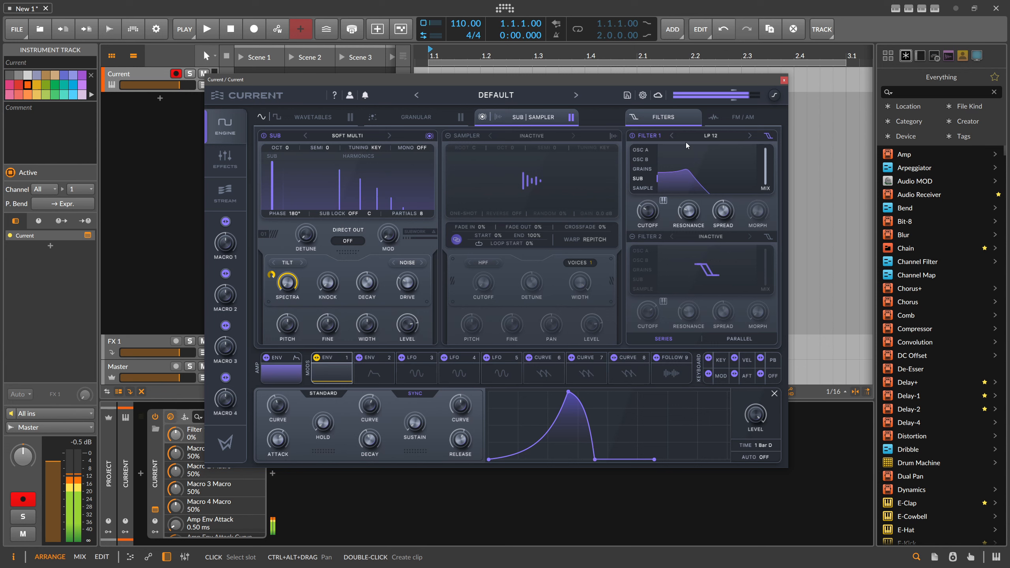
Change filter 1's type to Morph 24
{"action": "left_click", "coordinate": [699, 137]}
{"action": "mouse_move", "coordinate": [705, 162]}
{"action": "left_click", "coordinate": [785, 173]}
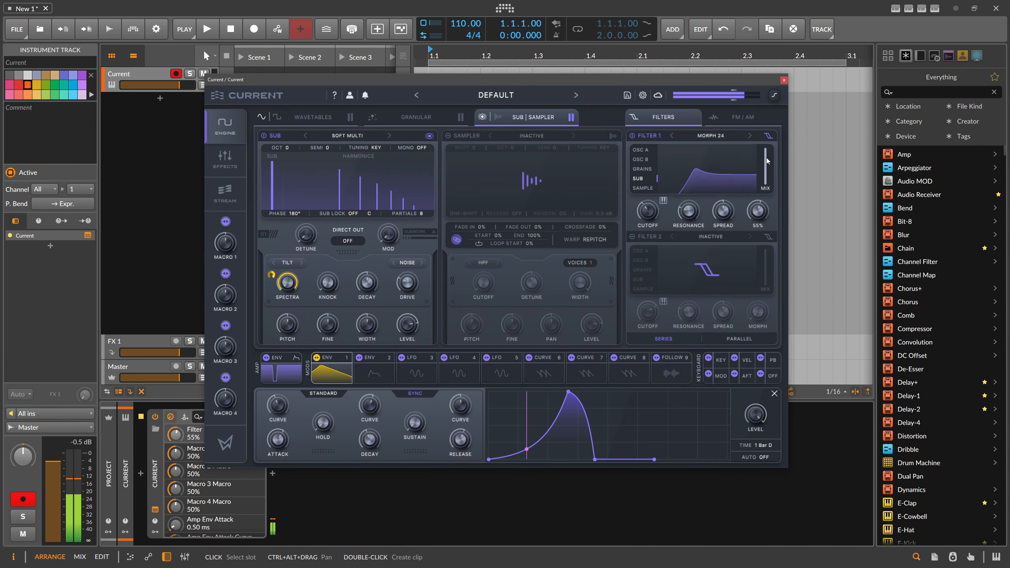
Modulate filter 1's cutoff and morph with envelope 1, and bring the base cutoff to about 97 Hz
{"action": "left_click_drag", "start_coordinate": [652, 209], "coordinate": [636, 190]}
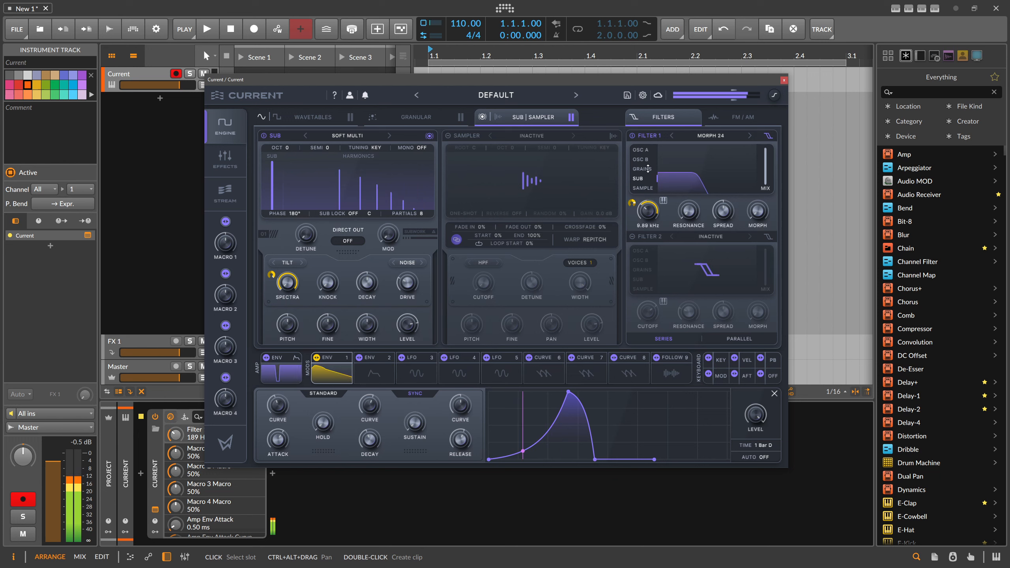
{"action": "left_click_drag", "start_coordinate": [334, 351], "coordinate": [762, 164]}
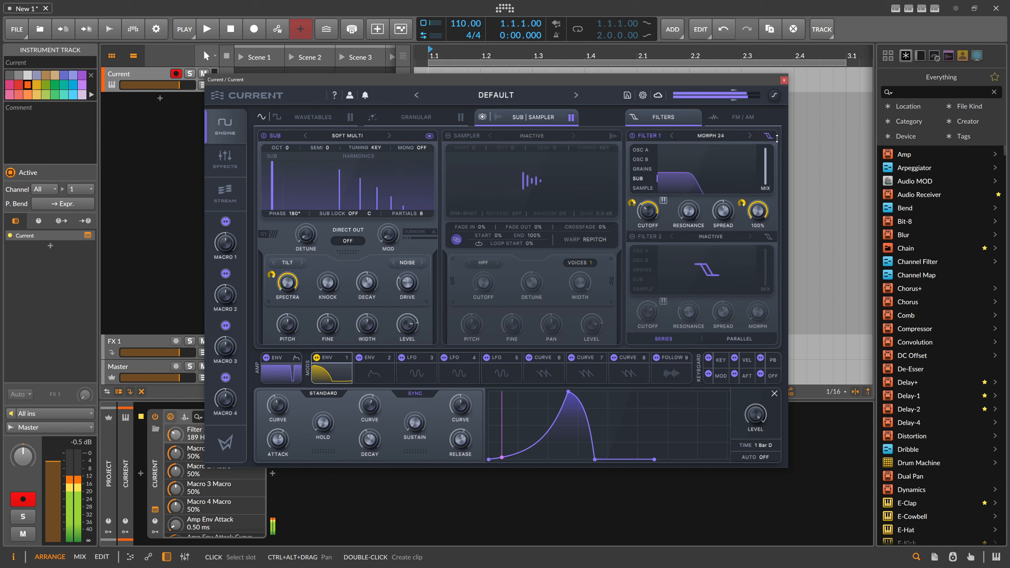
{"action": "left_click_drag", "start_coordinate": [650, 209], "coordinate": [648, 217]}
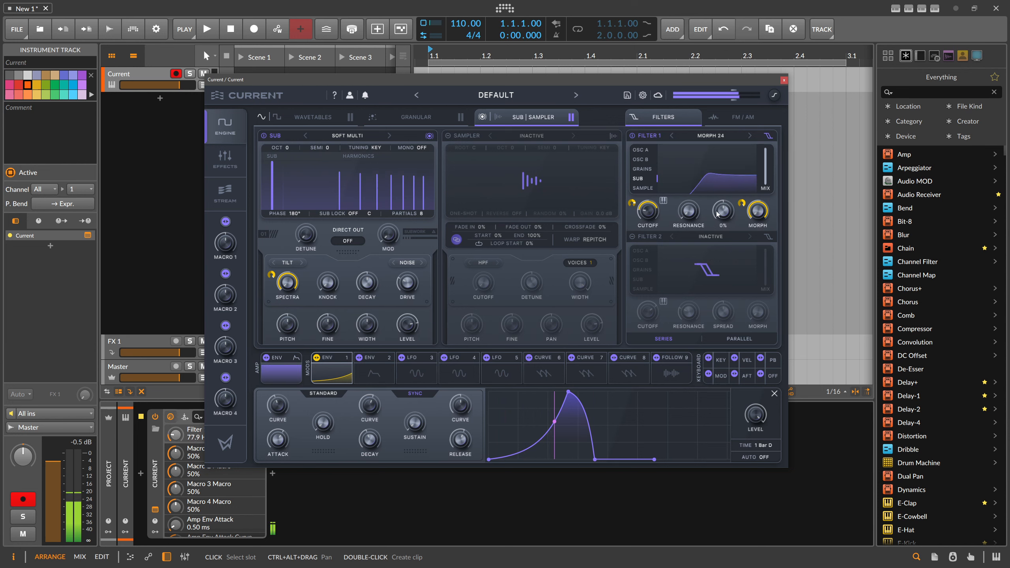
{"action": "left_click_drag", "start_coordinate": [744, 204], "coordinate": [745, 192]}
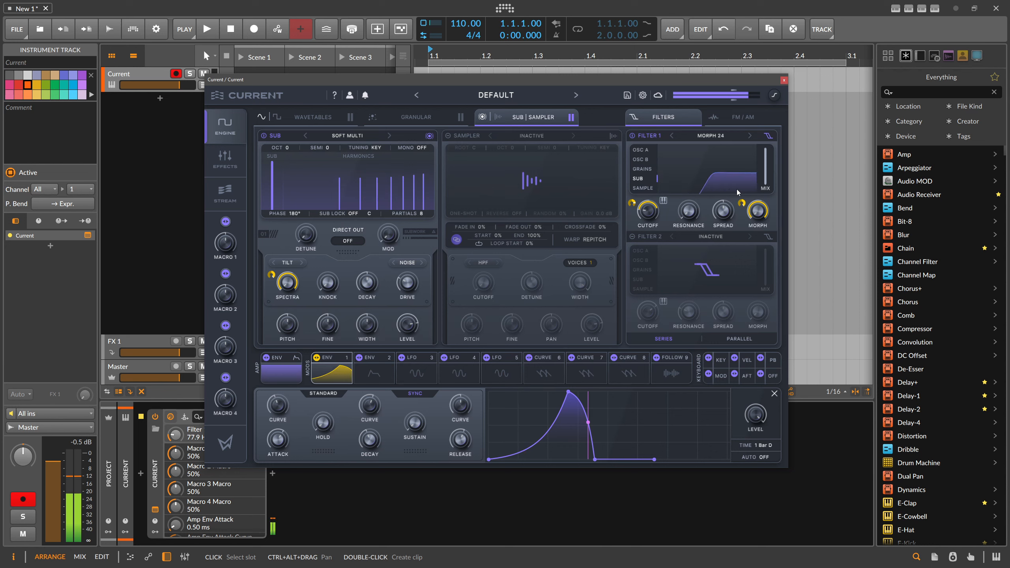
{"action": "left_click_drag", "start_coordinate": [637, 207], "coordinate": [635, 213]}
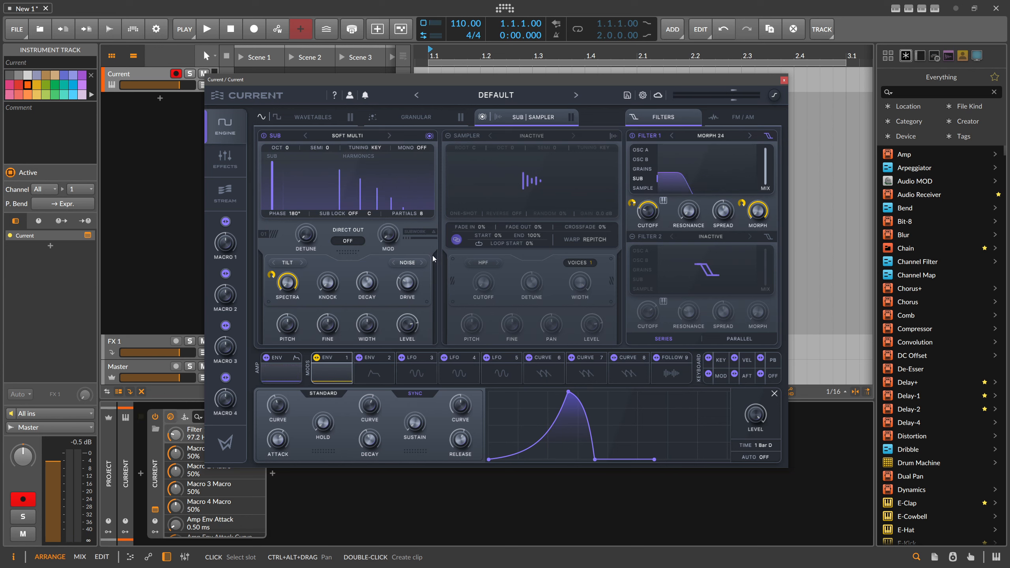
Set LFO 3's rate to 1/2 T and assign it to the sub's FM amount, with the base amount at 0%
{"action": "left_click", "coordinate": [741, 118]}
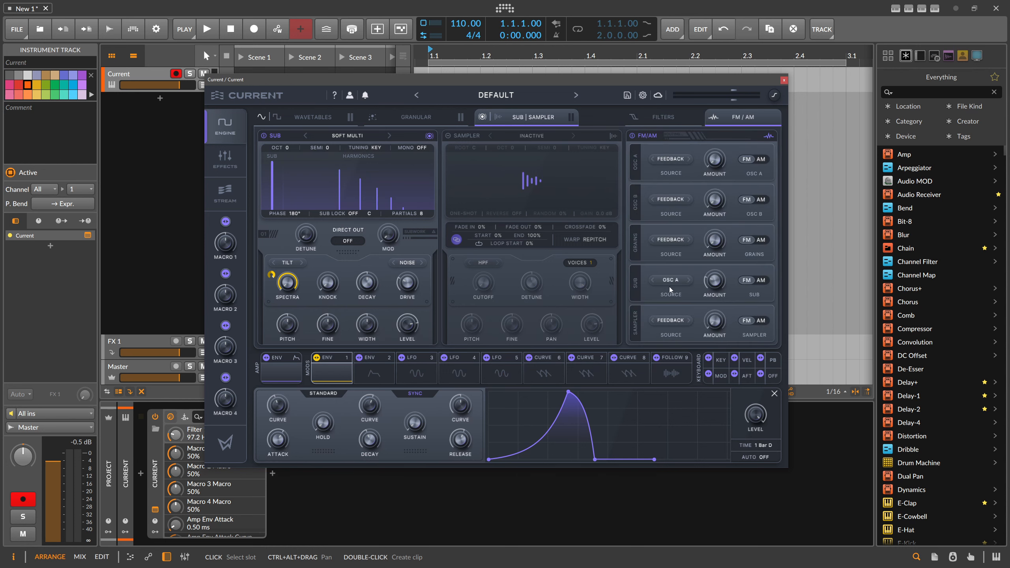
{"action": "left_click_drag", "start_coordinate": [716, 304], "coordinate": [724, 286]}
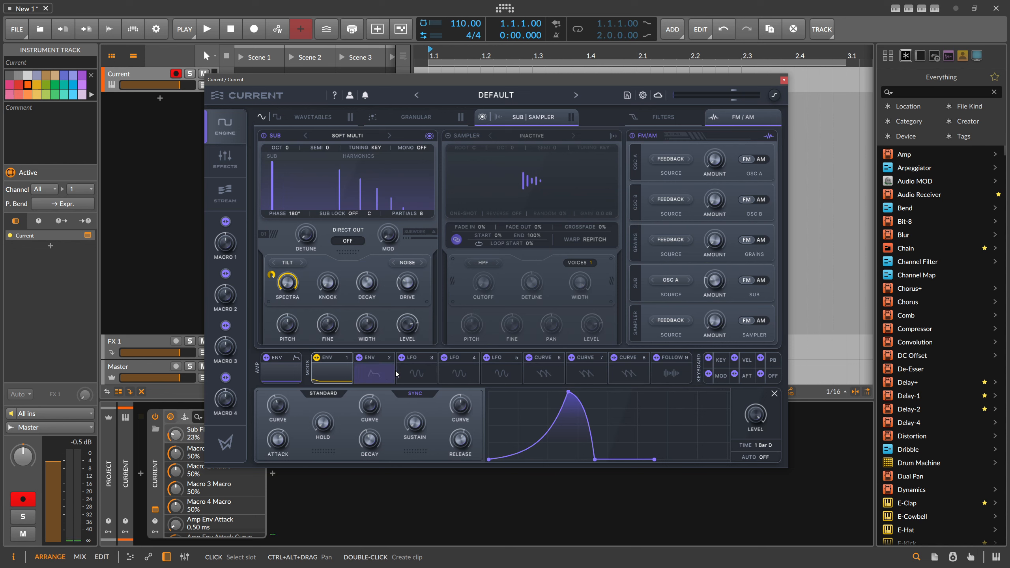
{"action": "left_click", "coordinate": [419, 372]}
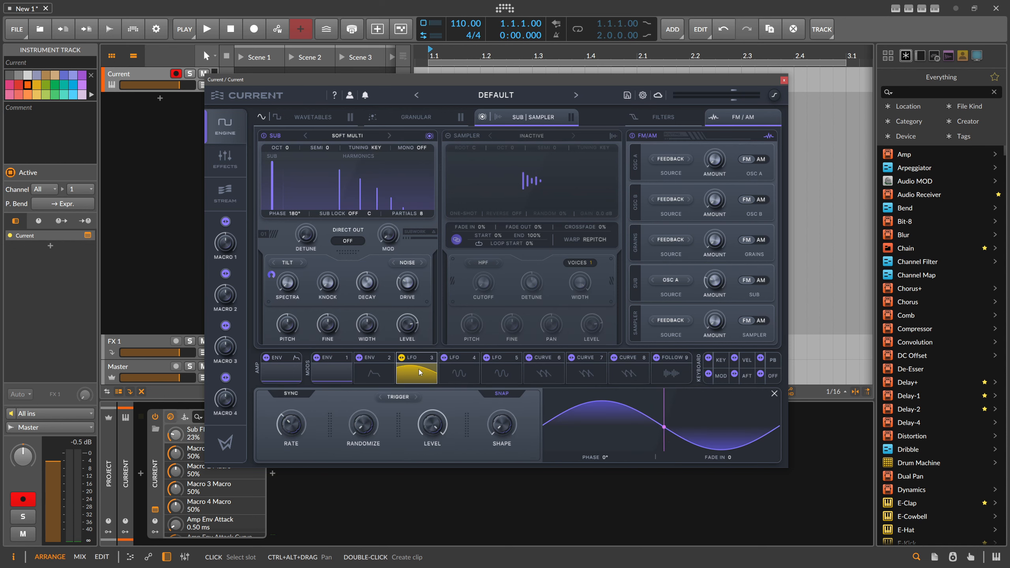
{"action": "left_click", "coordinate": [307, 397]}
{"action": "left_click", "coordinate": [299, 423]}
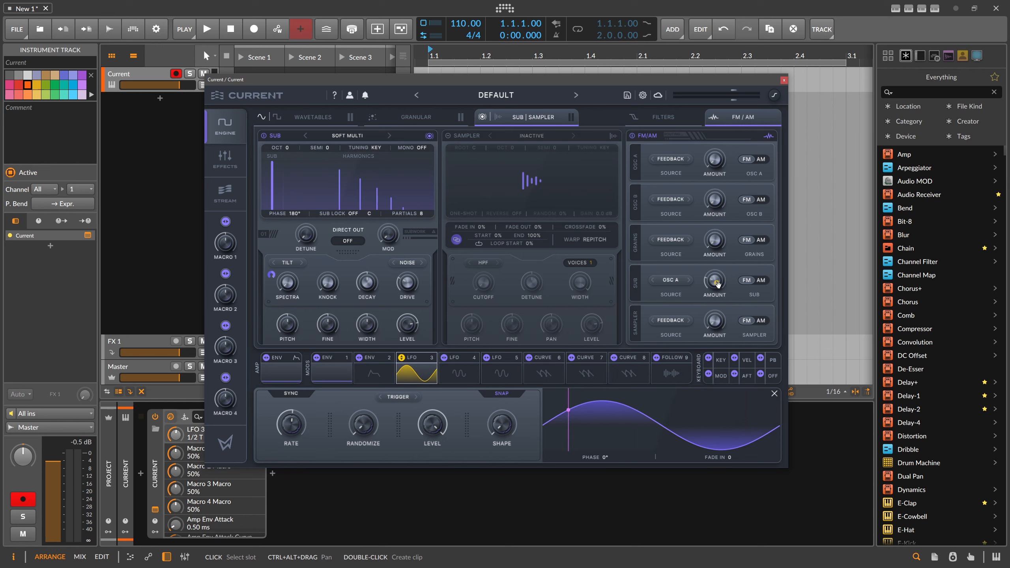
{"action": "left_click_drag", "start_coordinate": [715, 298], "coordinate": [714, 309]}
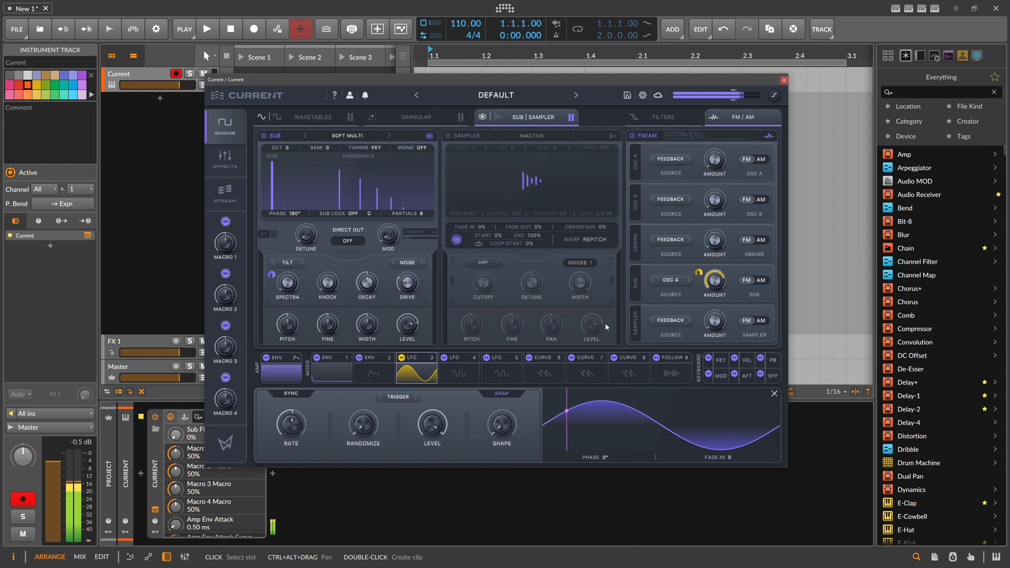
Reshape LFO 3 into a falling saw at a 1/8 rate and reduce its modulation depth on the sub's FM amount
{"action": "left_click_drag", "start_coordinate": [498, 428], "coordinate": [543, 353]}
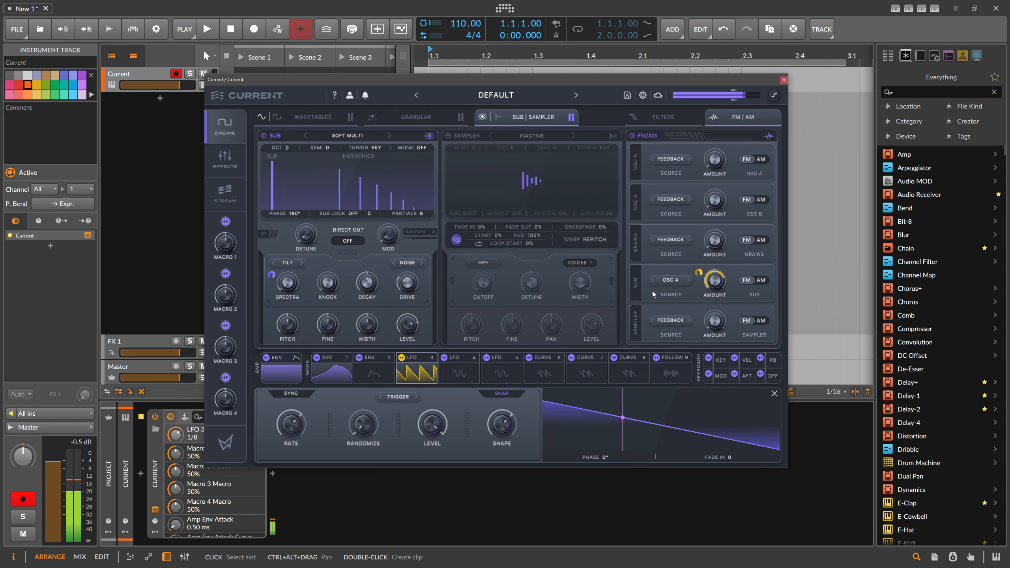
{"action": "left_click_drag", "start_coordinate": [700, 274], "coordinate": [698, 285]}
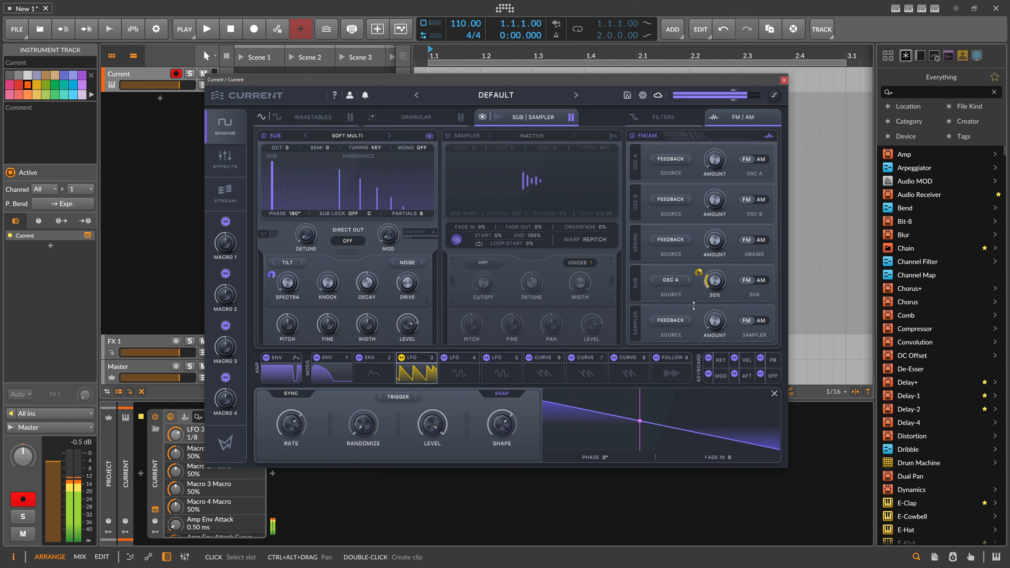
Switch filter 1's type to Morph 12
{"action": "left_click", "coordinate": [678, 117]}
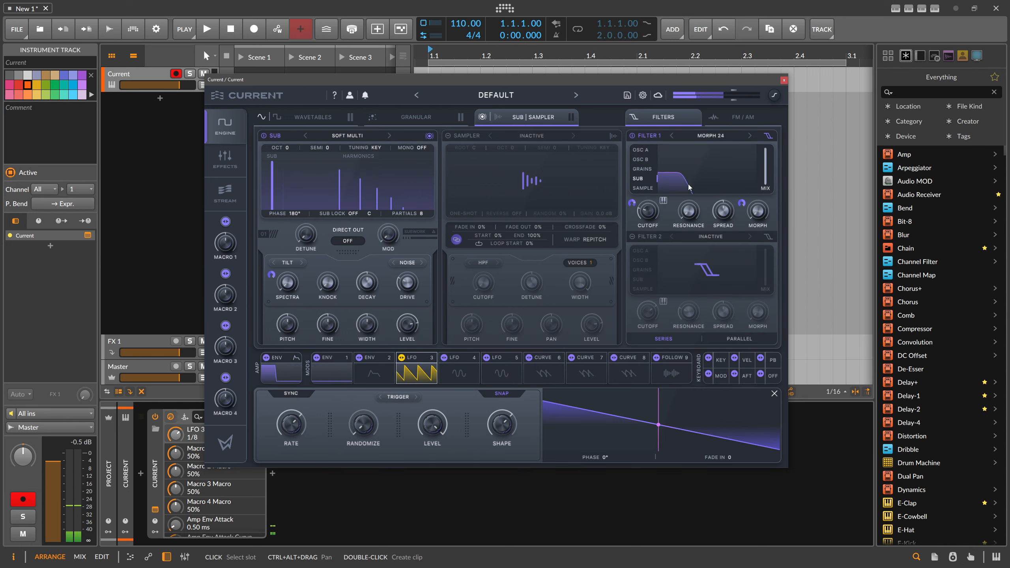
{"action": "left_click", "coordinate": [715, 144]}
{"action": "mouse_move", "coordinate": [715, 162]}
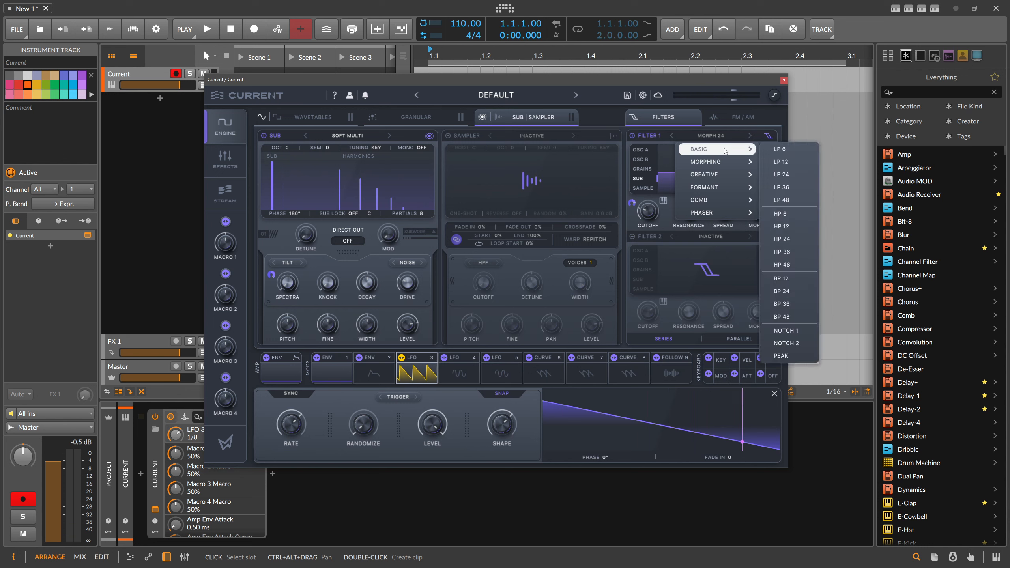
{"action": "left_click", "coordinate": [789, 148]}
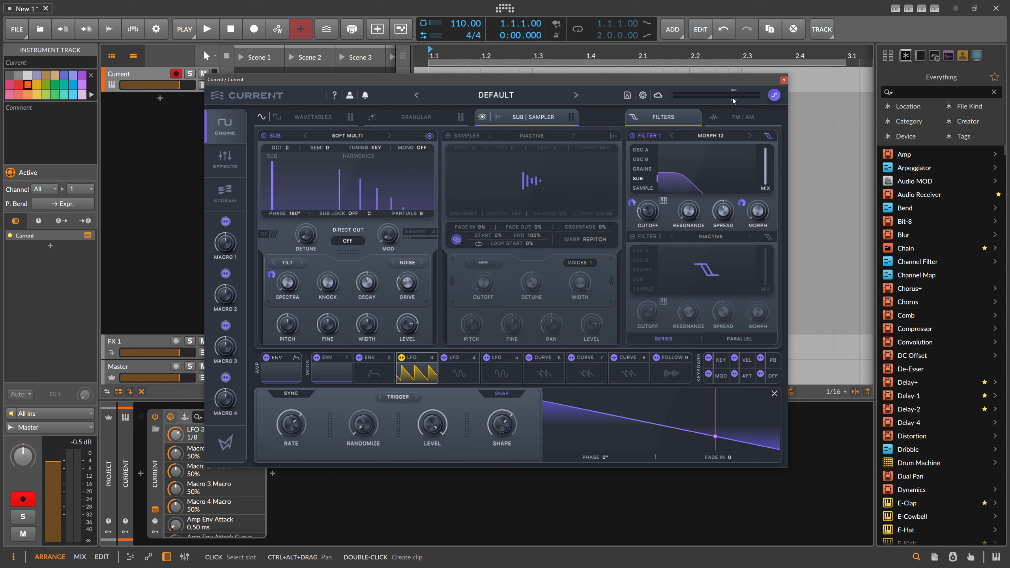
Switch the output clipper to its orange mode and set the output level to 3.7 dB
{"action": "left_click_drag", "start_coordinate": [738, 96], "coordinate": [755, 97]}
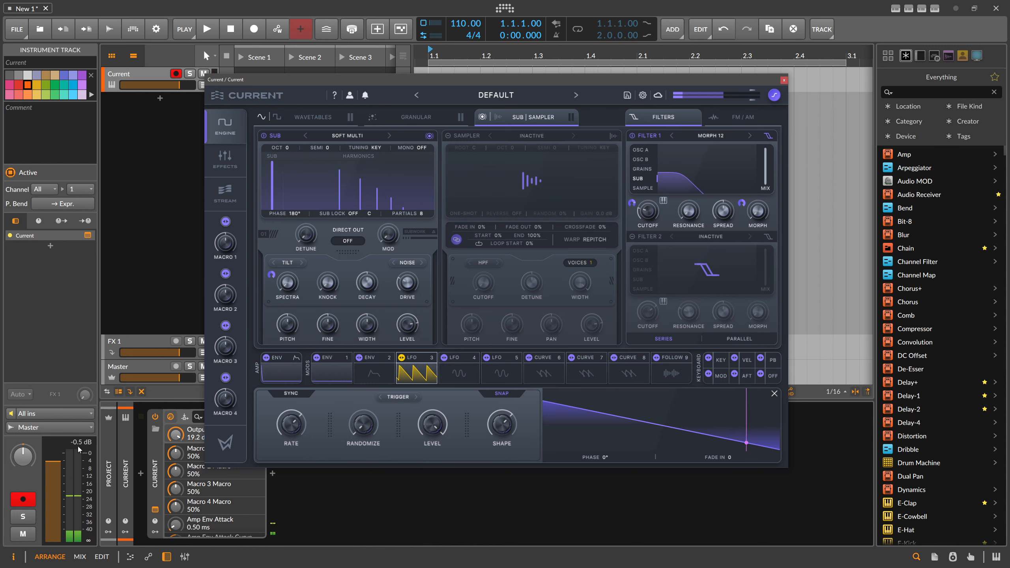
{"action": "left_click_drag", "start_coordinate": [752, 98], "coordinate": [732, 100]}
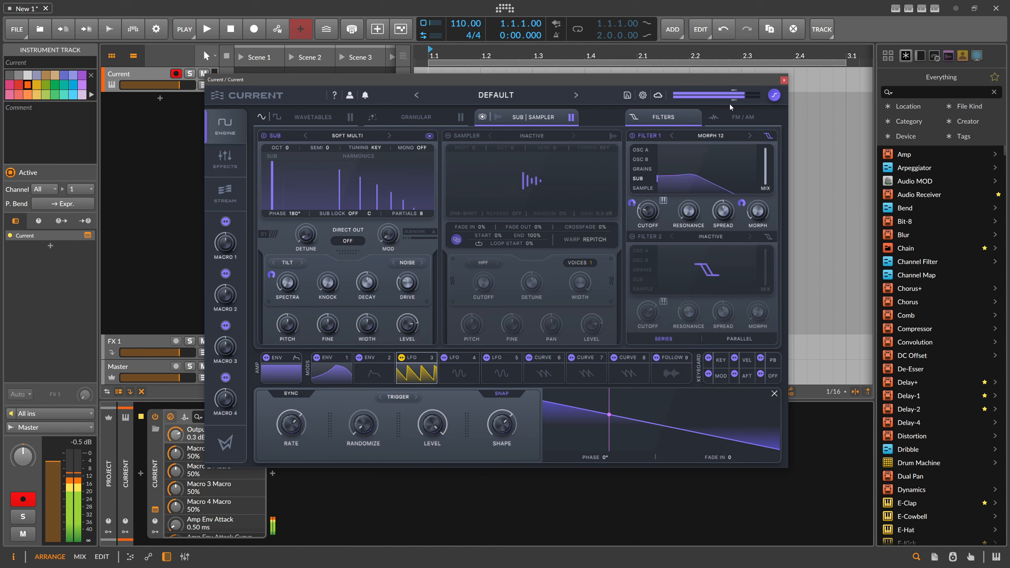
{"action": "left_click", "coordinate": [775, 96]}
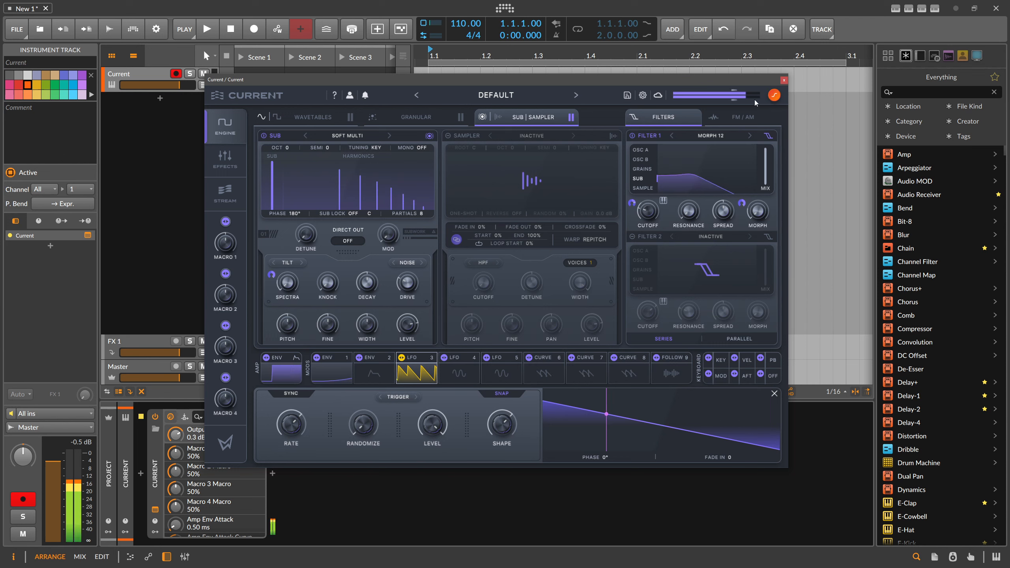
{"action": "mouse_move", "coordinate": [735, 102]}
{"action": "left_mouse_down"}
{"action": "mouse_move", "coordinate": [755, 97]}
{"action": "mouse_move", "coordinate": [739, 99]}
{"action": "left_mouse_up"}
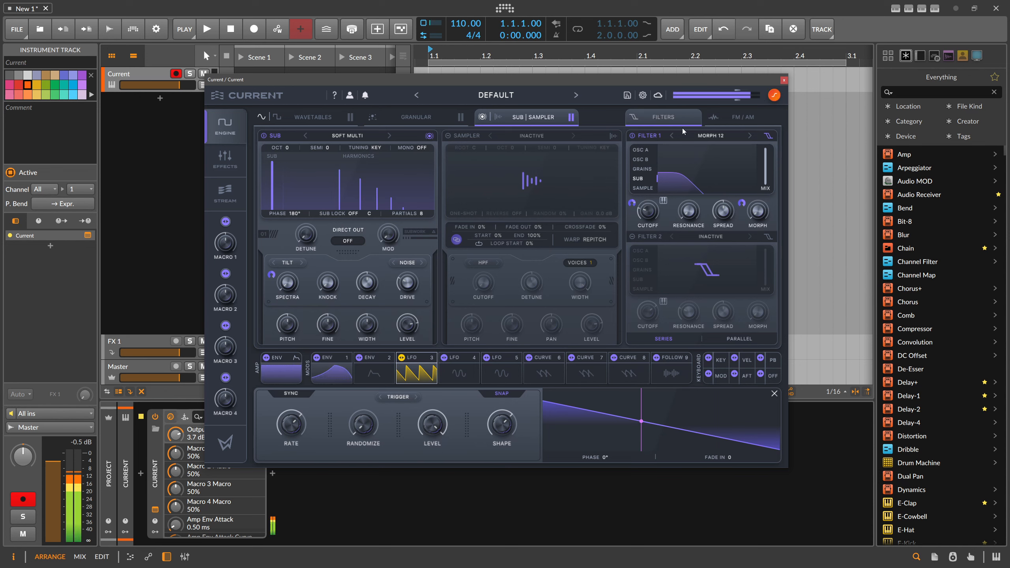
Add a Rift Distortion to the first effect slot and load its Aggressive Tone preset Dirtghost
{"action": "left_click", "coordinate": [223, 162]}
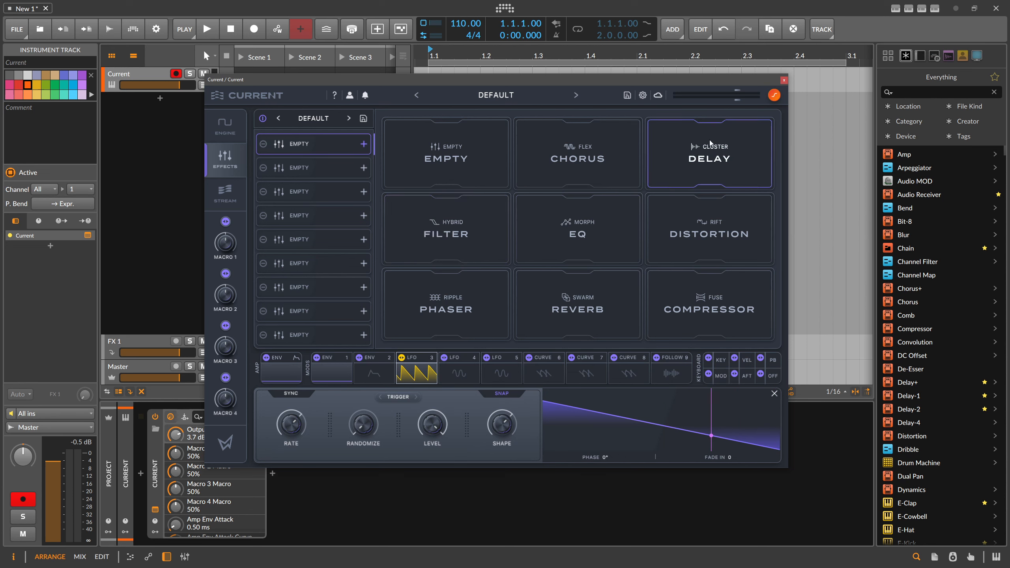
{"action": "left_click", "coordinate": [714, 234]}
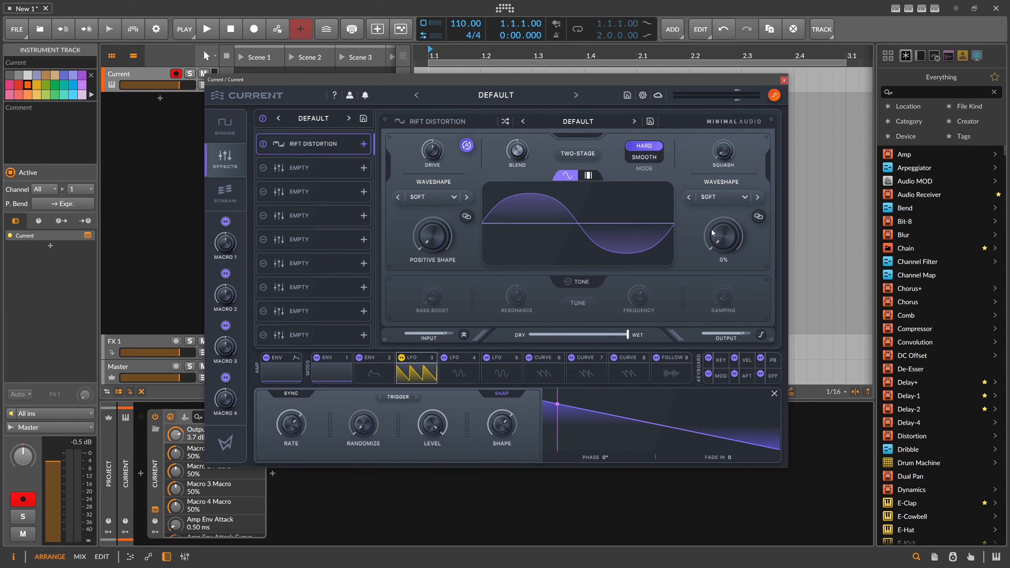
{"action": "left_click", "coordinate": [573, 122]}
{"action": "mouse_move", "coordinate": [583, 156]}
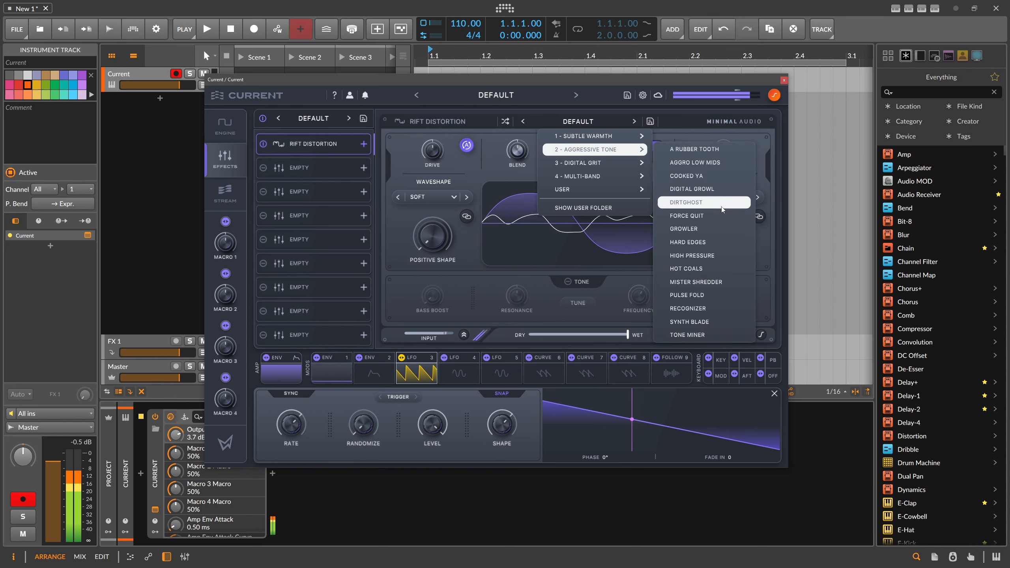
{"action": "left_click", "coordinate": [703, 203]}
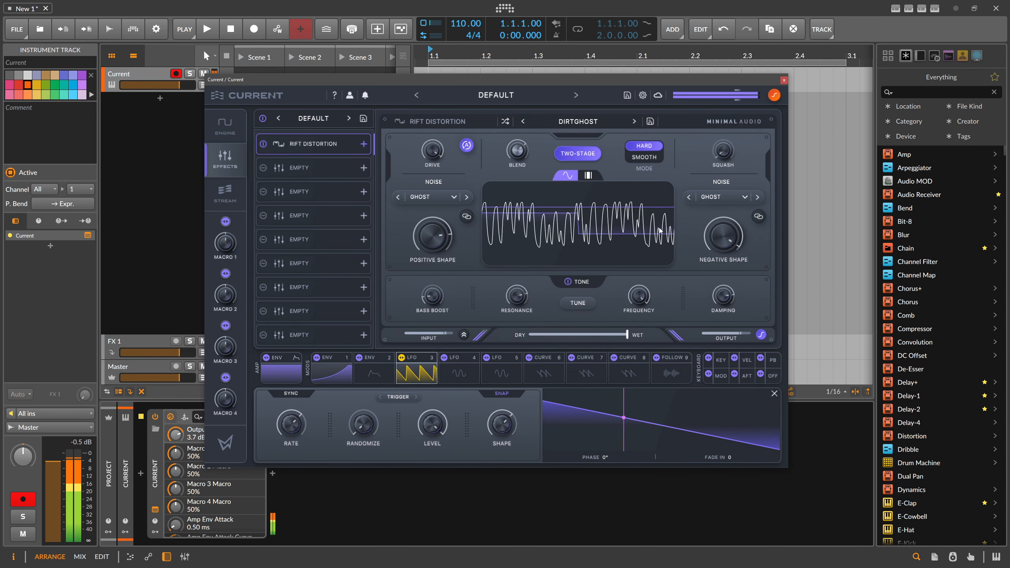
Lower the distortion's drive and advance its preset to Growler
{"action": "left_click_drag", "start_coordinate": [432, 151], "coordinate": [437, 188]}
{"action": "left_click", "coordinate": [615, 125]}
{"action": "left_click", "coordinate": [635, 121]}
{"action": "left_click", "coordinate": [634, 121]}
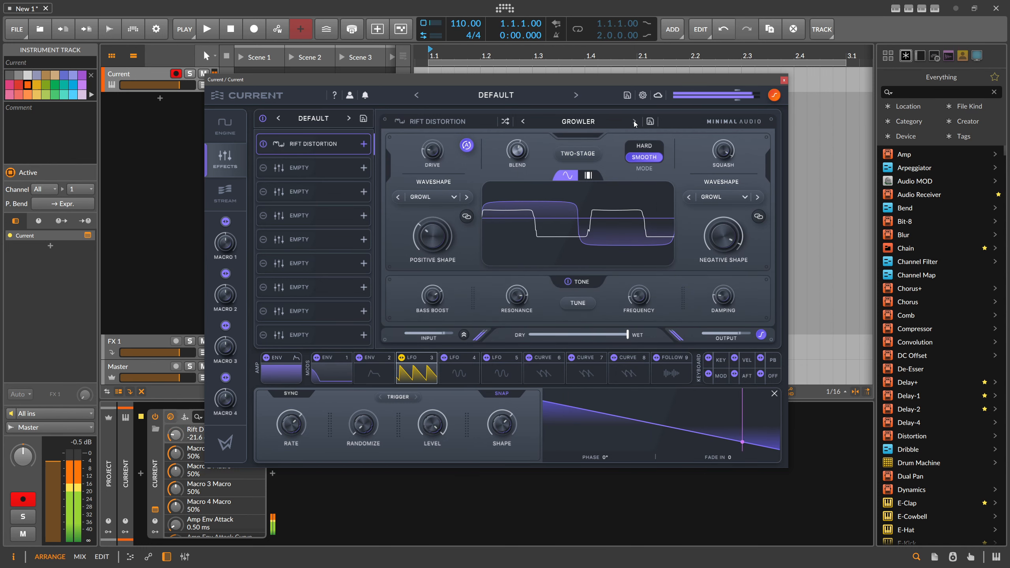
Set the Growler distortion's drive to -30.6 dB, reduce its positive and negative shapes, and set the wet mix to 18%
{"action": "left_click_drag", "start_coordinate": [432, 150], "coordinate": [438, 163]}
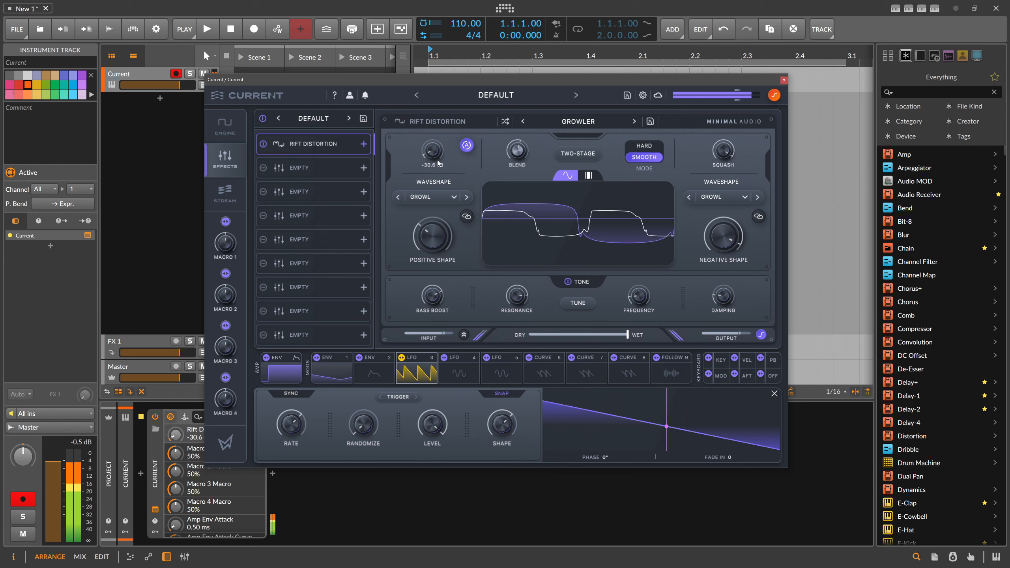
{"action": "left_click_drag", "start_coordinate": [724, 235], "coordinate": [727, 249]}
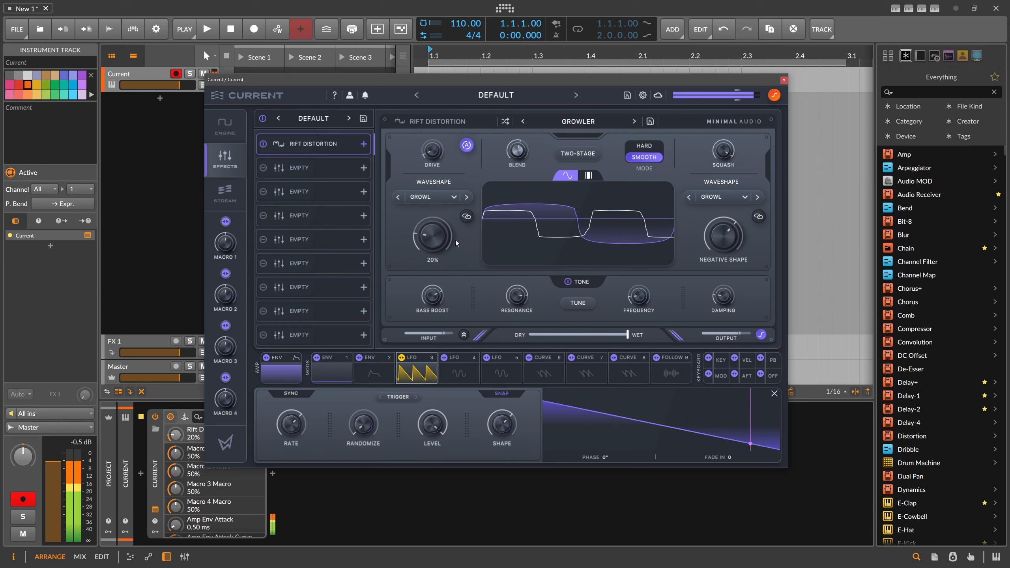
{"action": "left_click_drag", "start_coordinate": [627, 335], "coordinate": [550, 337]}
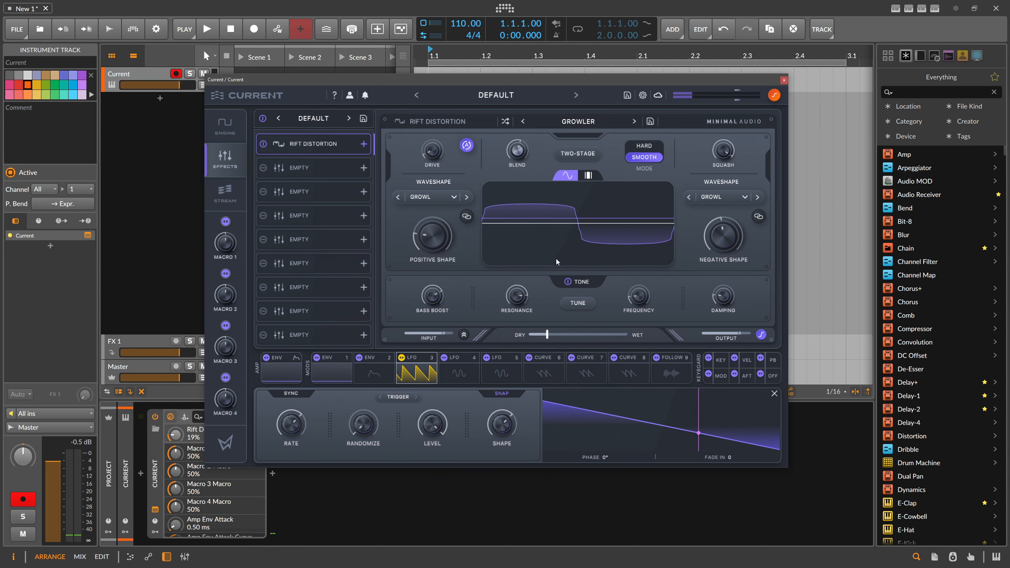
{"action": "left_click_drag", "start_coordinate": [547, 335], "coordinate": [546, 337]}
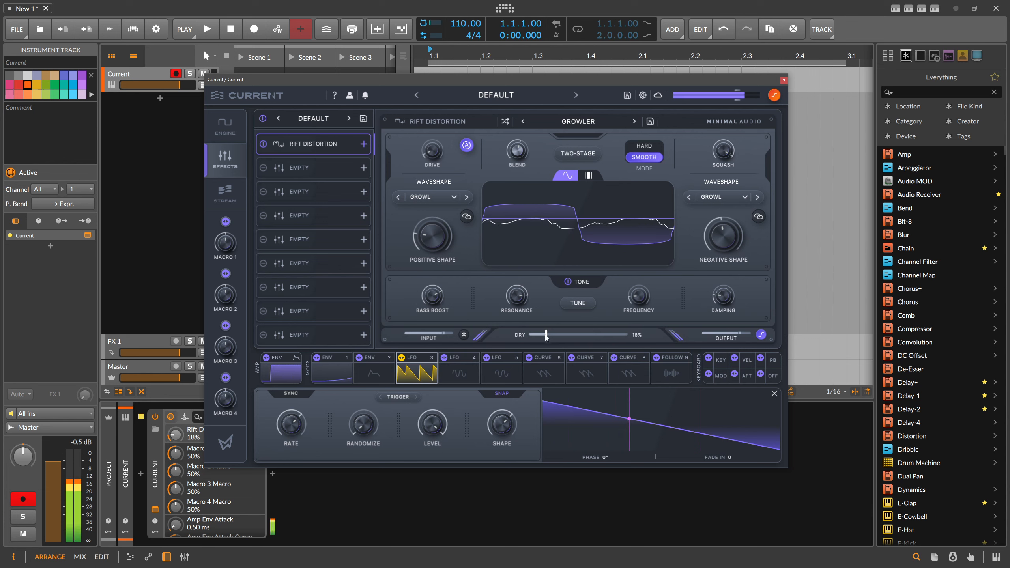
Add a Morph EQ to the second effect slot with a low peak band morphing to 363 Hz at 8.2 dB gain
{"action": "left_click", "coordinate": [306, 169]}
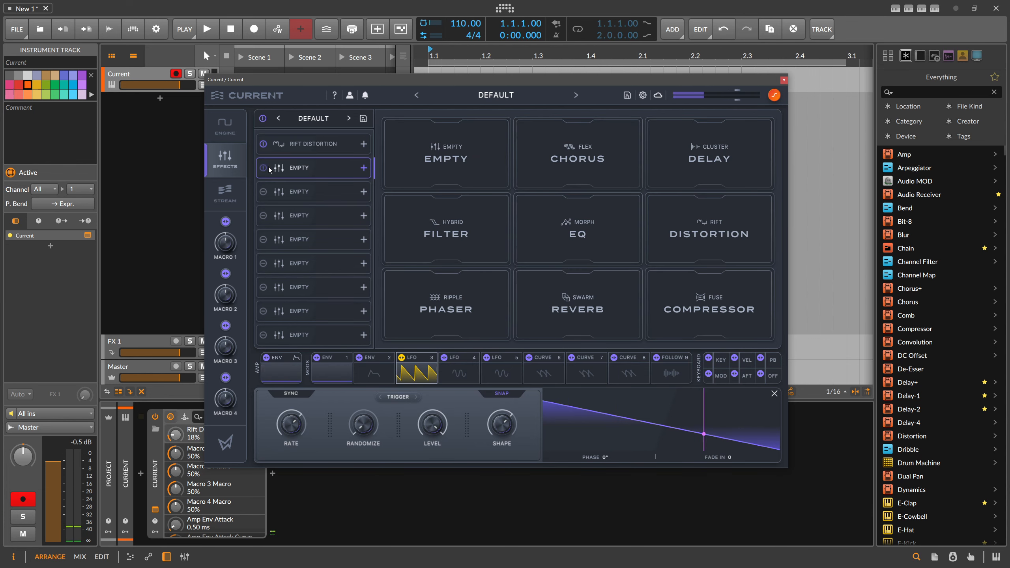
{"action": "left_click", "coordinate": [600, 238]}
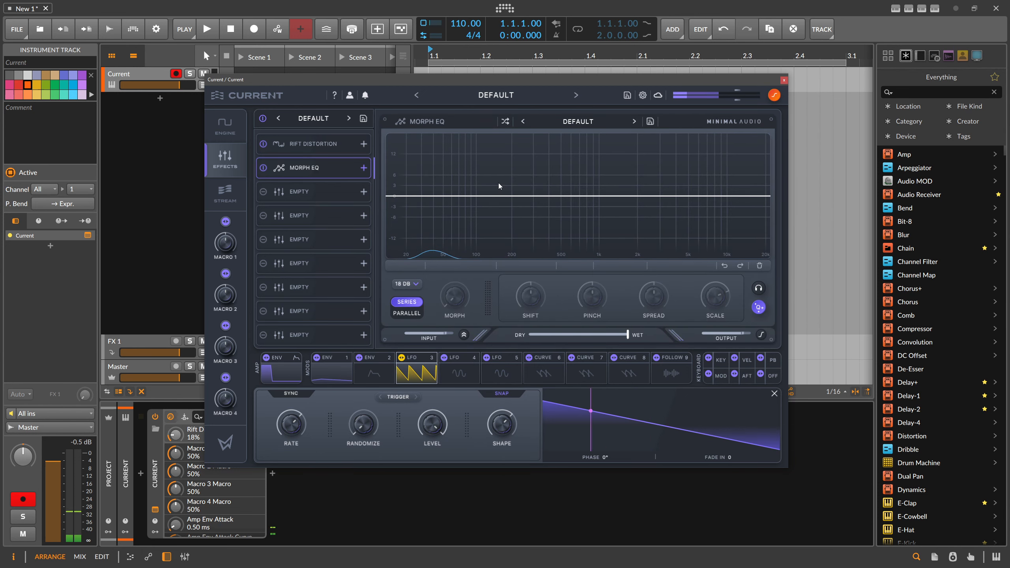
{"action": "left_click_drag", "start_coordinate": [499, 196], "coordinate": [544, 168]}
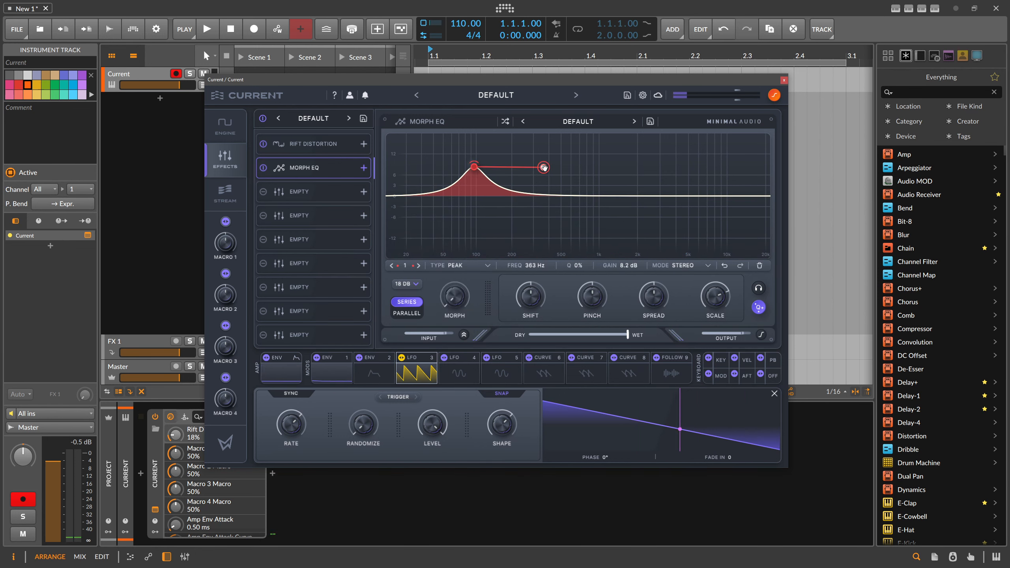
Extend the first Morph EQ band's path to 5.22 kHz at 7.9 dB and add a second cut band morphing from 4.27 kHz to 87 Hz
{"action": "left_click_drag", "start_coordinate": [445, 280], "coordinate": [443, 304]}
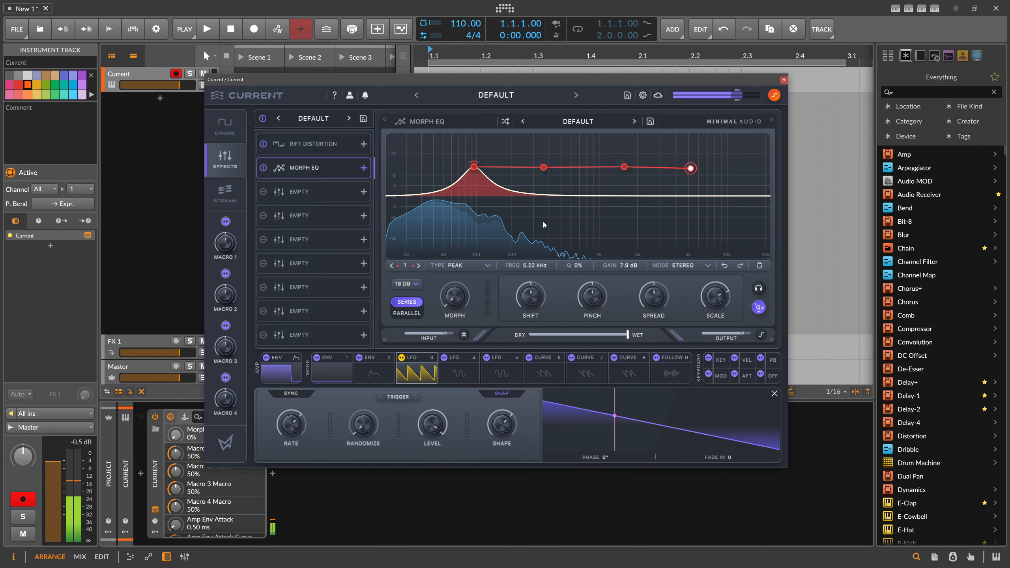
{"action": "double_click", "coordinate": [560, 198]}
{"action": "left_click_drag", "start_coordinate": [560, 202], "coordinate": [679, 230]}
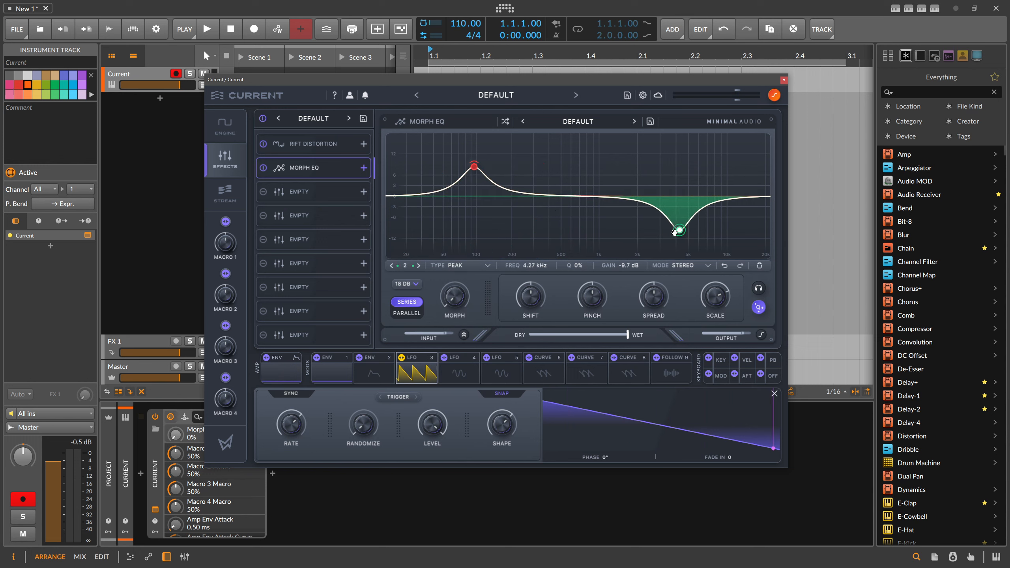
{"action": "double_click", "coordinate": [470, 221]}
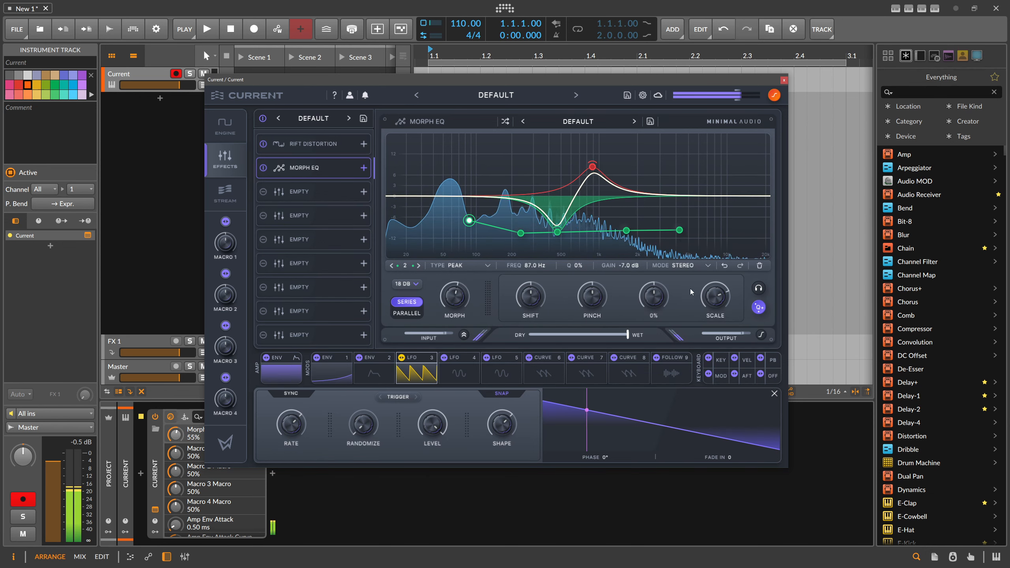
Sweep the Morph EQ's scale and morph amounts to audition how the two bands move
{"action": "left_click_drag", "start_coordinate": [718, 295], "coordinate": [718, 284]}
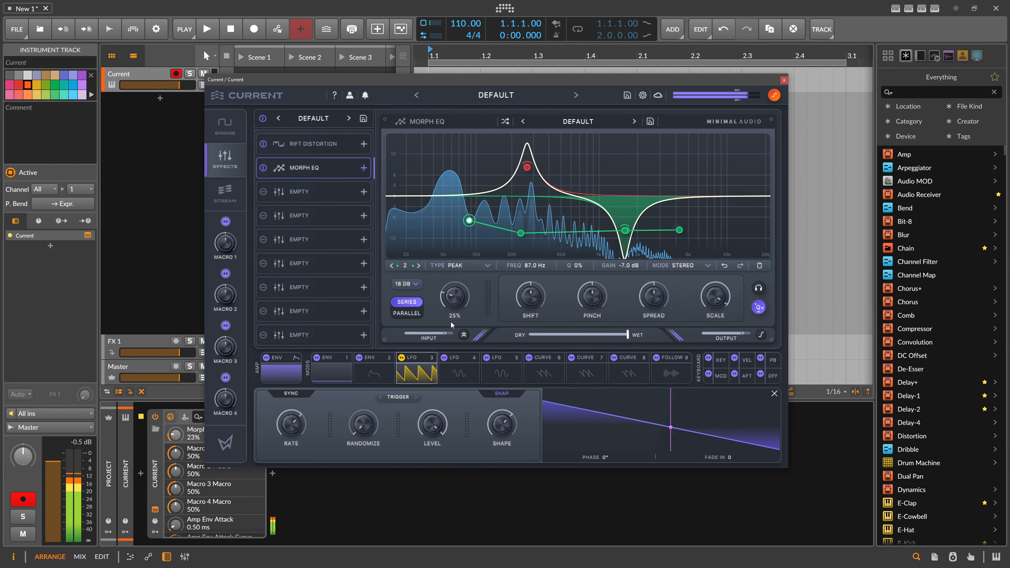
{"action": "left_click_drag", "start_coordinate": [716, 298], "coordinate": [708, 325]}
{"action": "left_click_drag", "start_coordinate": [473, 297], "coordinate": [470, 377]}
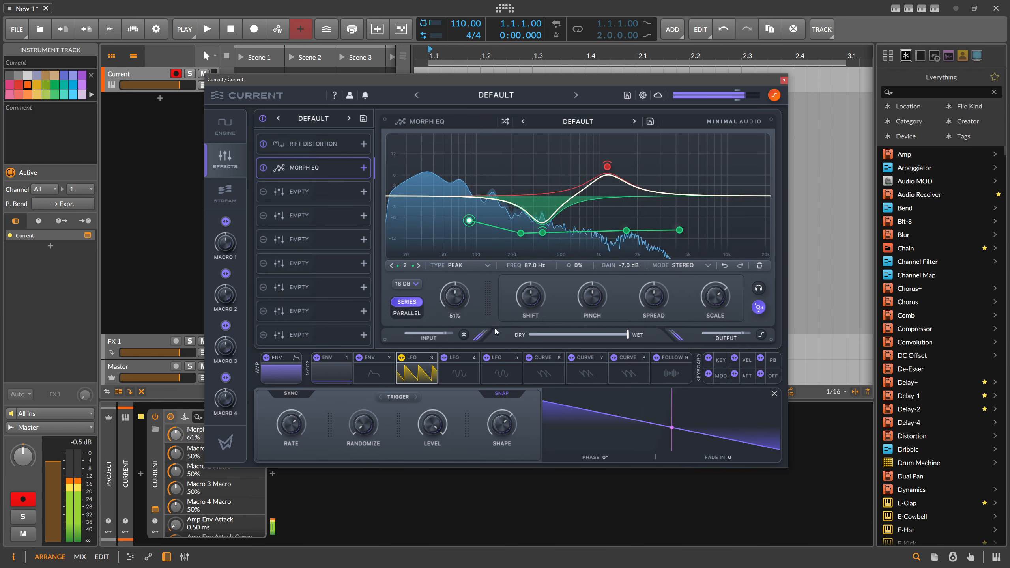
Try modulating the EQ's morph amount with LFO 3 at a 1/8 rate, and remove that modulation
{"action": "left_click_drag", "start_coordinate": [401, 358], "coordinate": [460, 232]}
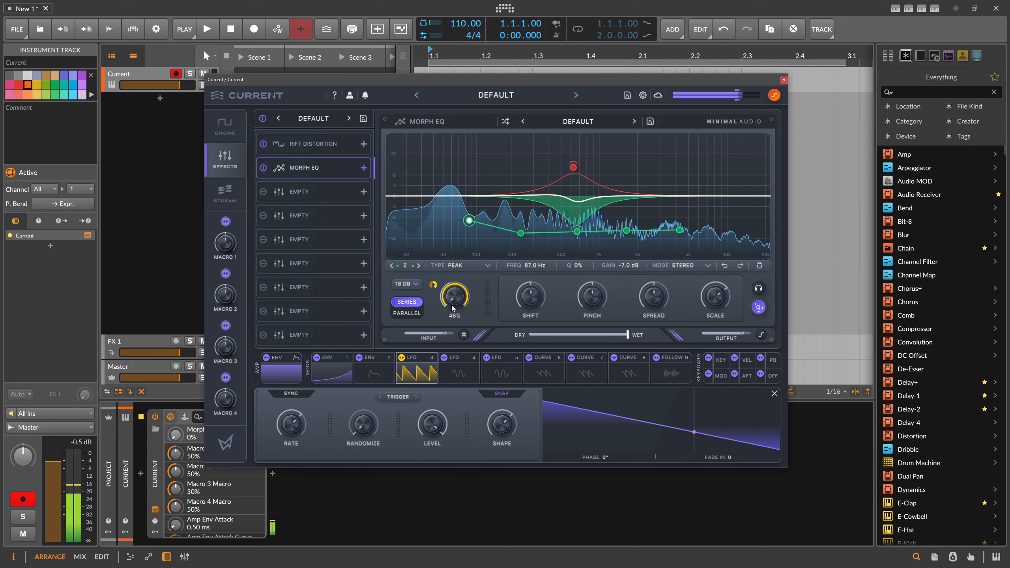
{"action": "mouse_move", "coordinate": [295, 424]}
{"action": "left_mouse_down"}
{"action": "mouse_move", "coordinate": [297, 436]}
{"action": "mouse_move", "coordinate": [313, 410]}
{"action": "mouse_move", "coordinate": [313, 420]}
{"action": "left_mouse_up"}
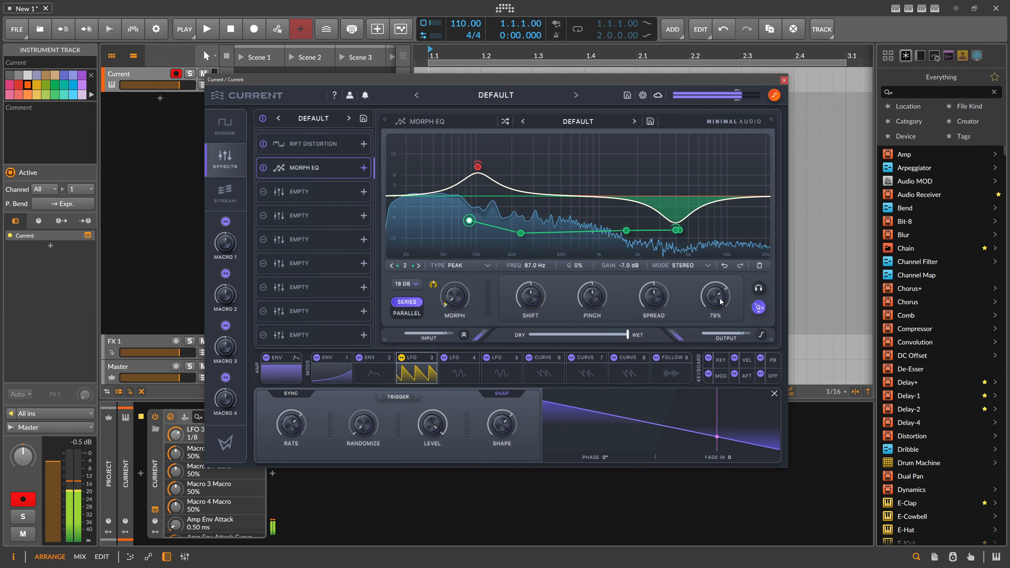
{"action": "left_click_drag", "start_coordinate": [722, 302], "coordinate": [721, 275]}
{"action": "left_click_drag", "start_coordinate": [434, 285], "coordinate": [444, 259]}
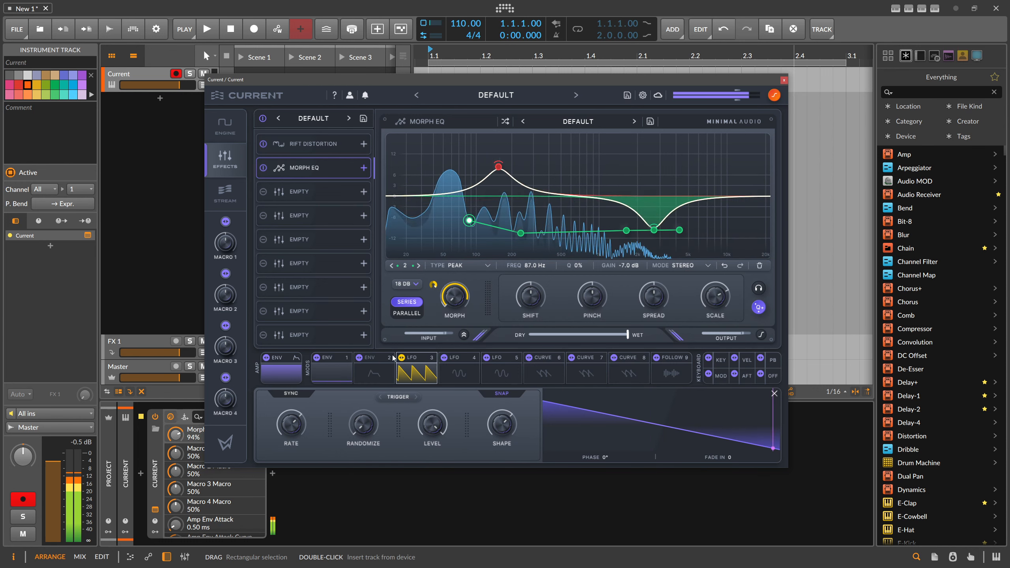
{"action": "right_click", "coordinate": [433, 285]}
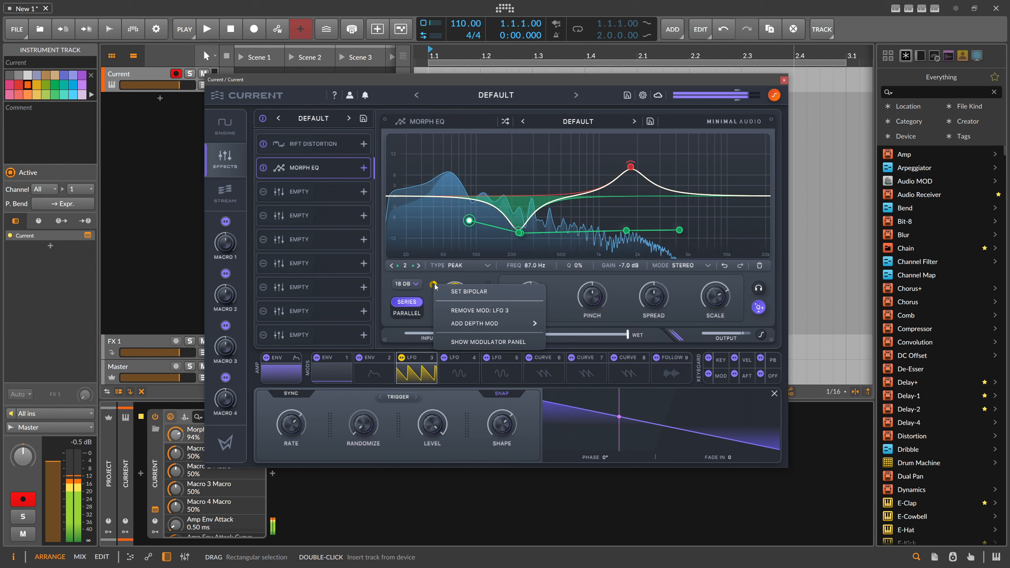
{"action": "left_click", "coordinate": [480, 311]}
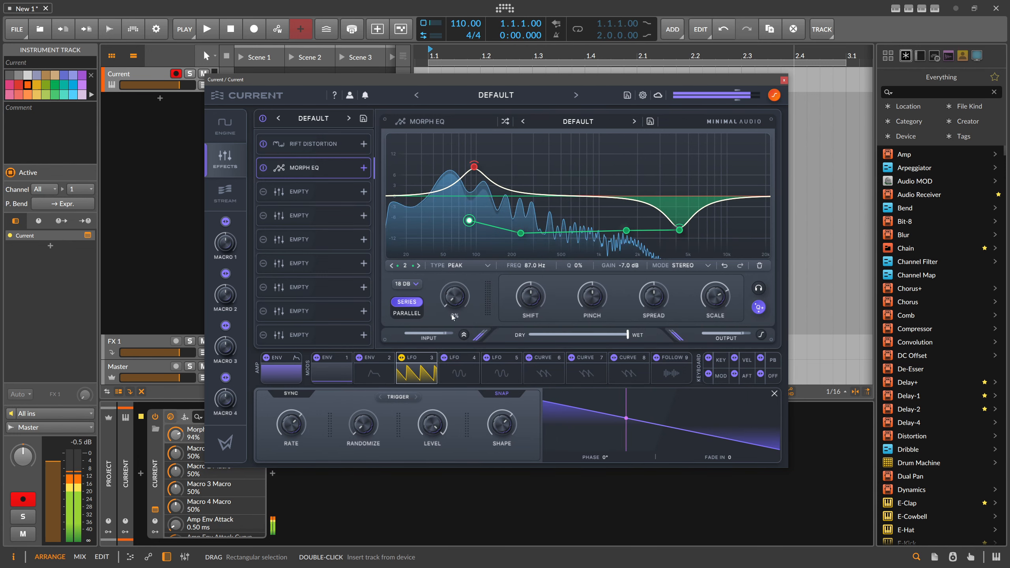
Convert the second modulator from an envelope to a curve and set its synced rate to 1/4 D
{"action": "left_click", "coordinate": [382, 374]}
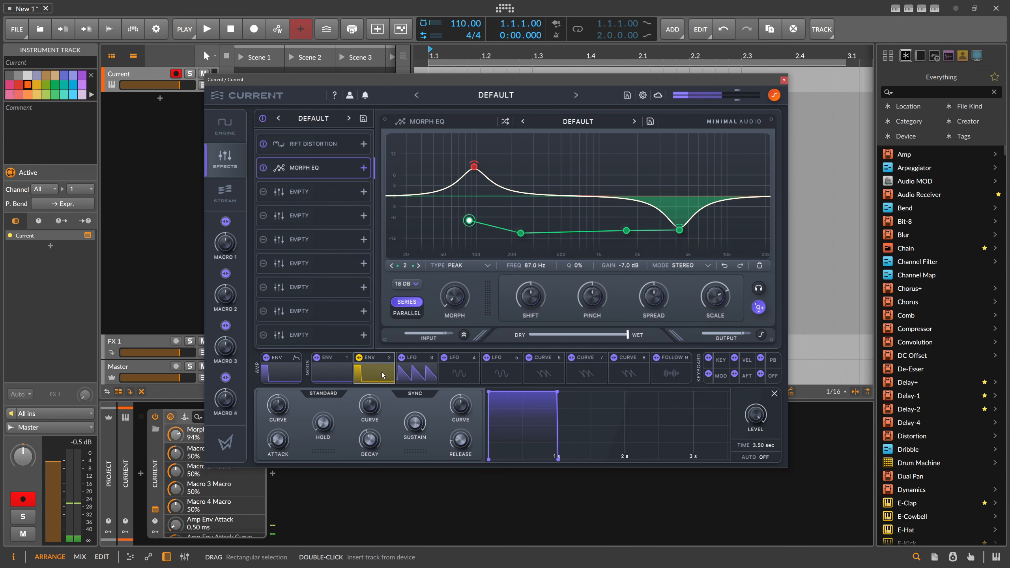
{"action": "left_click", "coordinate": [372, 360]}
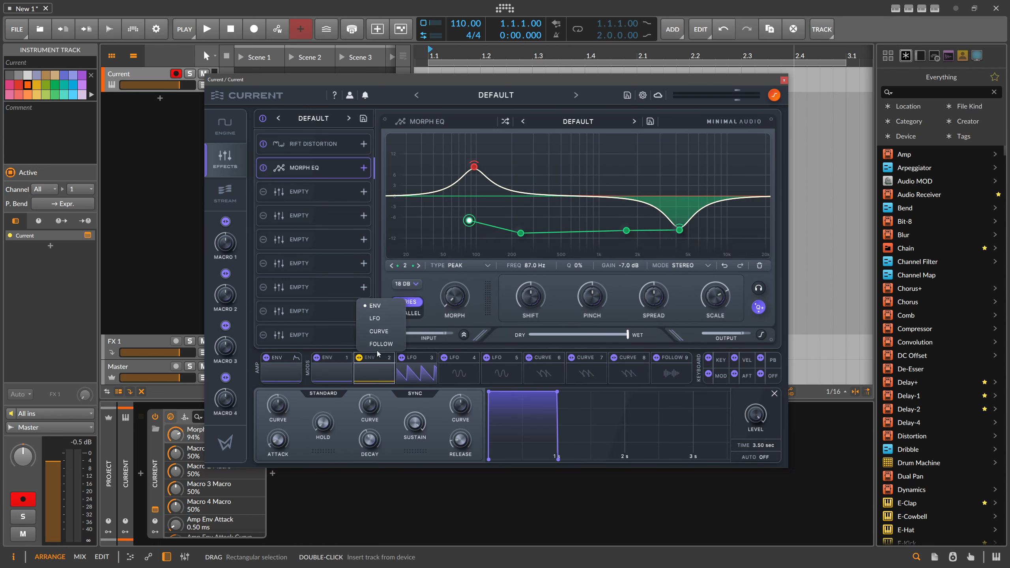
{"action": "left_click", "coordinate": [380, 332]}
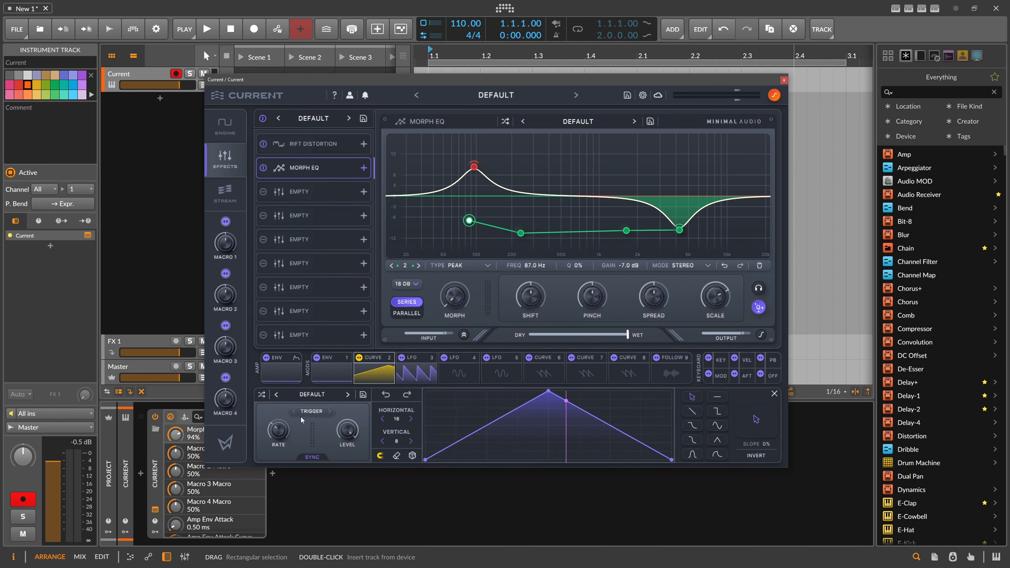
{"action": "left_click", "coordinate": [312, 412]}
{"action": "left_click", "coordinate": [314, 395]}
{"action": "left_click", "coordinate": [314, 394]}
{"action": "left_click", "coordinate": [358, 449]}
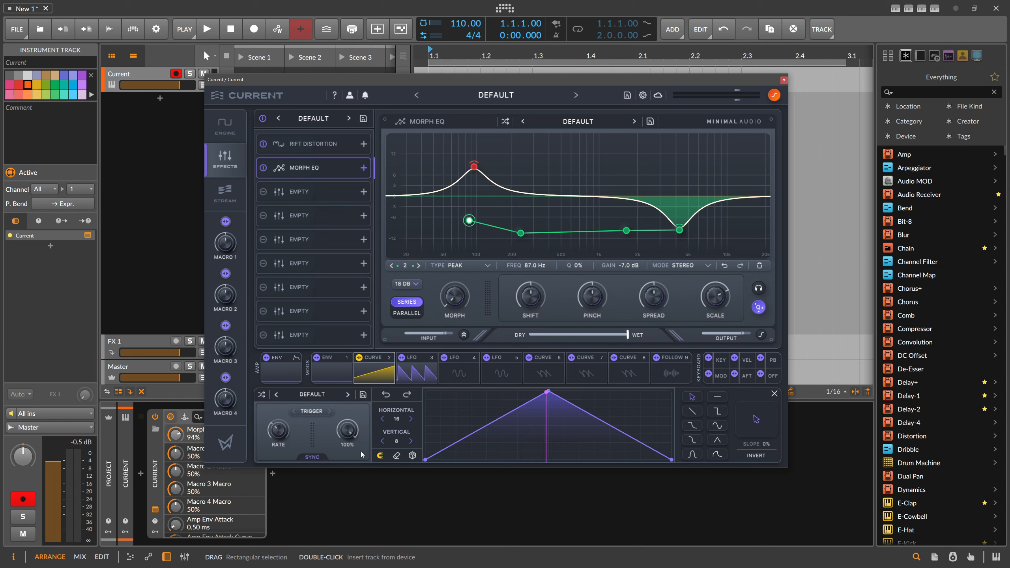
{"action": "left_click_drag", "start_coordinate": [282, 433], "coordinate": [294, 414]}
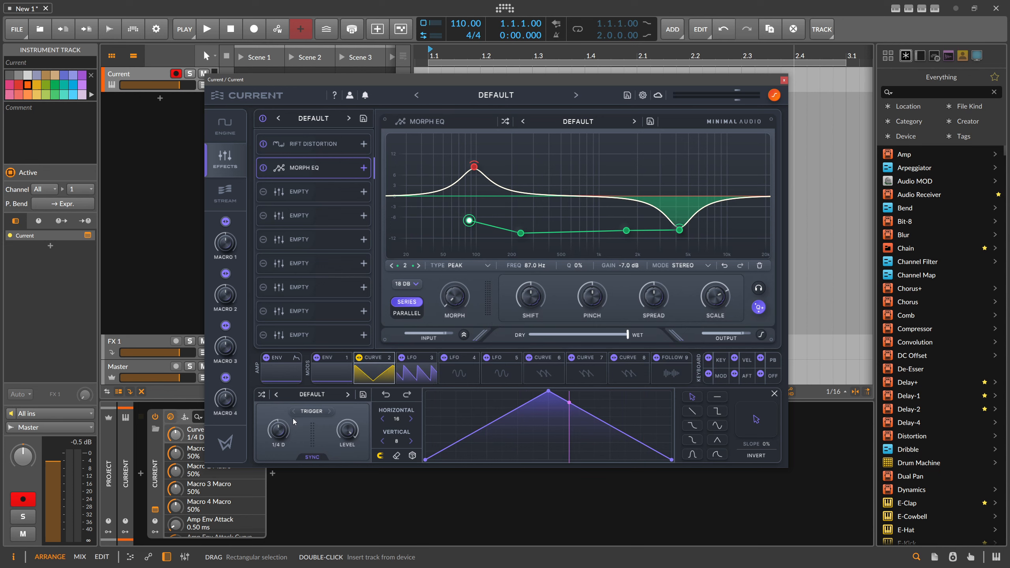
Modulate the Morph EQ's morph amount with Curve 2, shaped with its peak about three quarters along and a concave rise
{"action": "left_click_drag", "start_coordinate": [549, 392], "coordinate": [492, 392]}
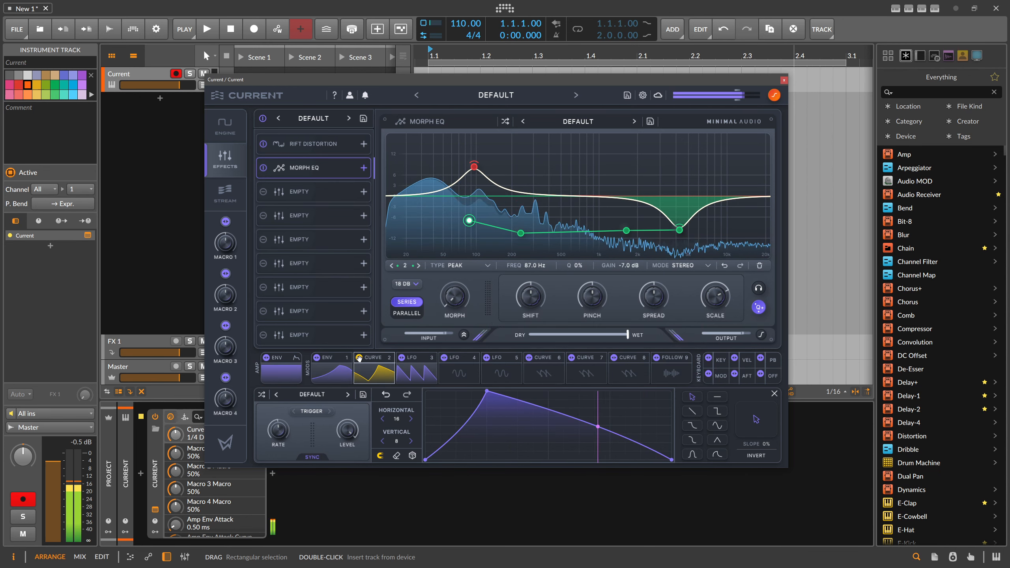
{"action": "left_click_drag", "start_coordinate": [360, 359], "coordinate": [450, 252]}
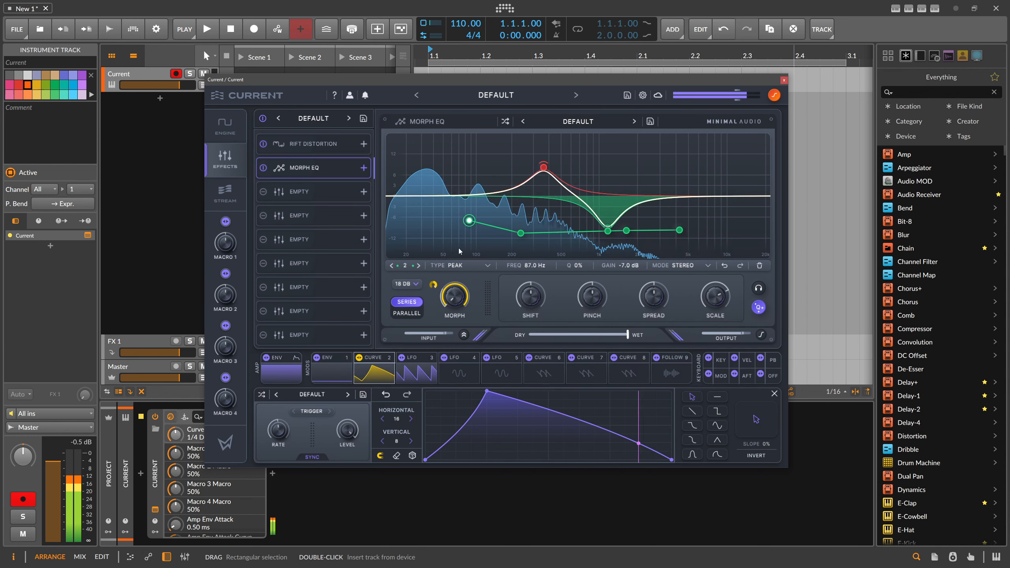
{"action": "left_click_drag", "start_coordinate": [487, 392], "coordinate": [613, 388]}
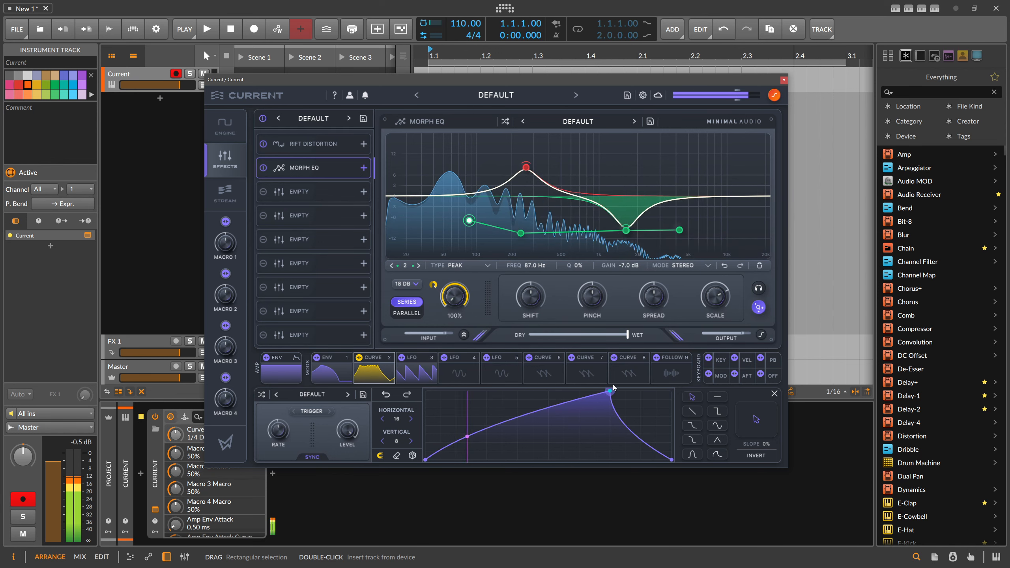
{"action": "left_click_drag", "start_coordinate": [529, 413], "coordinate": [543, 453]}
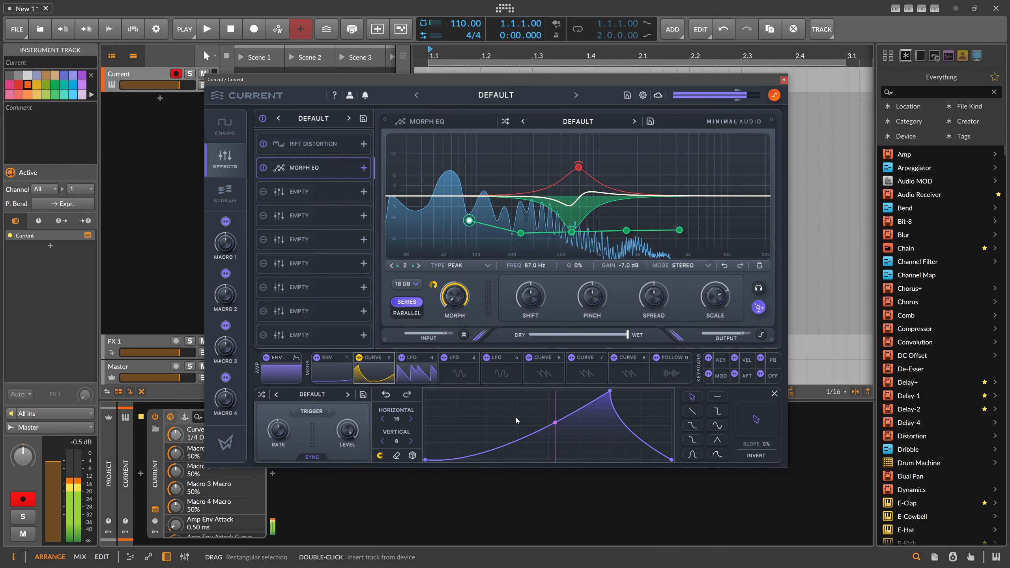
Add a Rift Distortion to the third effect slot with the Multi-Band preset Bottom Out, 10.1 dB drive and a 57% wet mix
{"action": "left_click", "coordinate": [300, 192]}
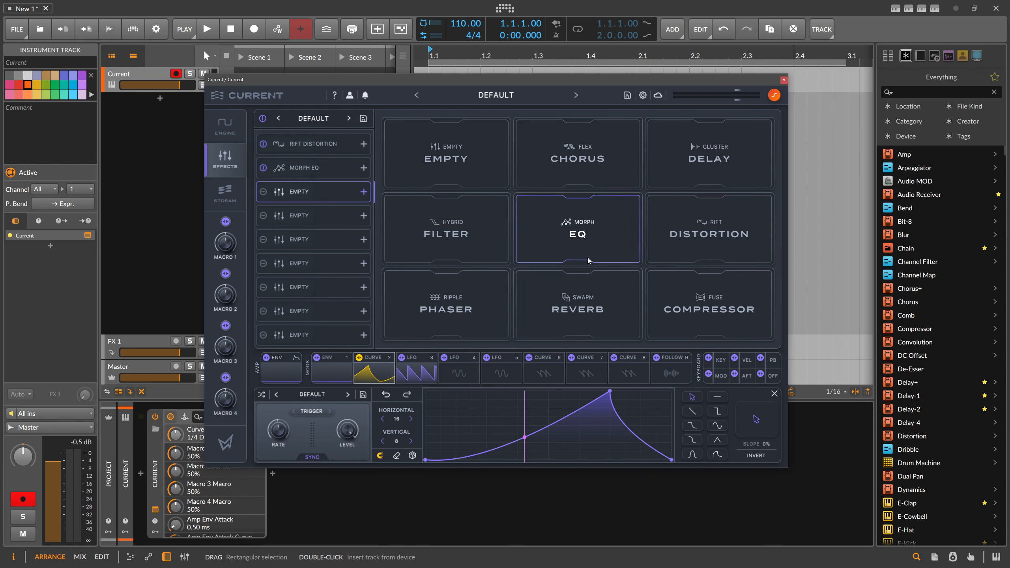
{"action": "left_click", "coordinate": [709, 231]}
{"action": "left_click", "coordinate": [578, 122]}
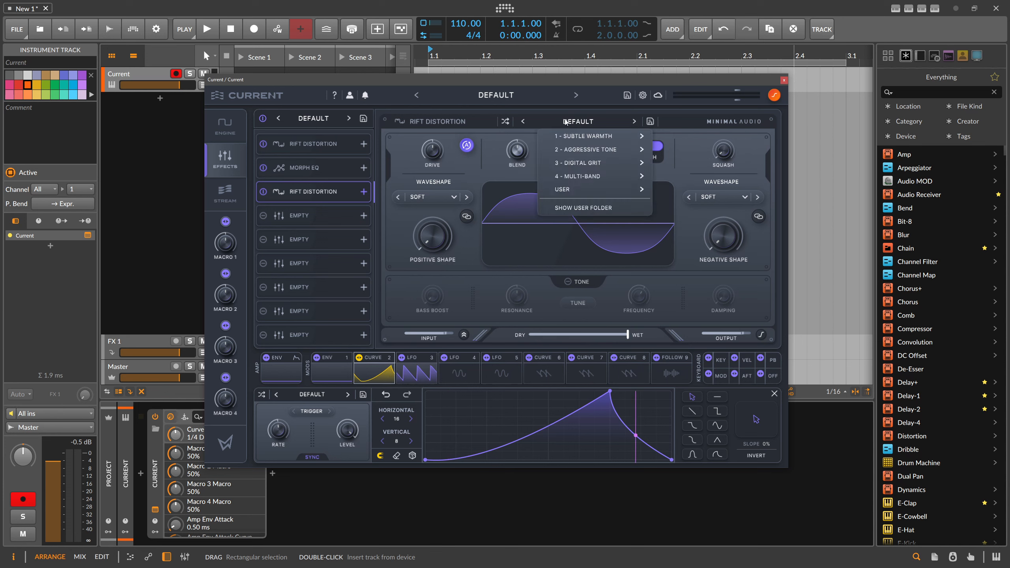
{"action": "mouse_move", "coordinate": [584, 176]}
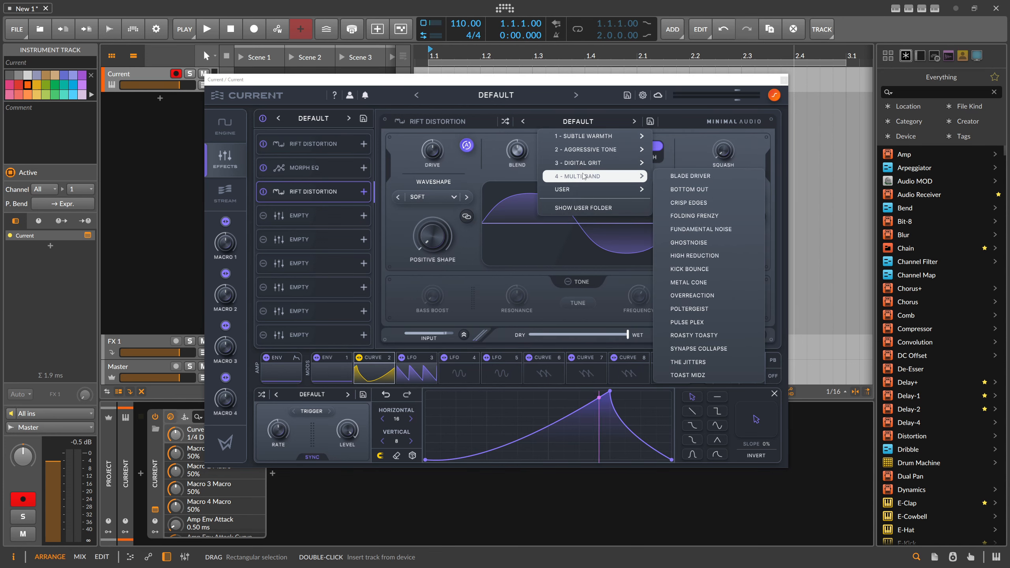
{"action": "left_click", "coordinate": [663, 176]}
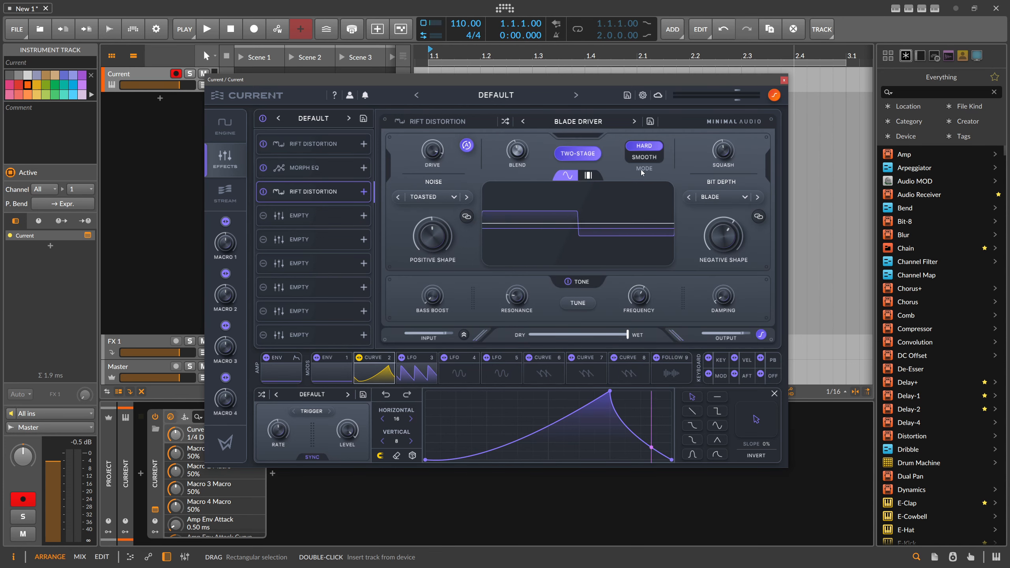
{"action": "left_click", "coordinate": [634, 122]}
{"action": "left_click_drag", "start_coordinate": [438, 152], "coordinate": [439, 177]}
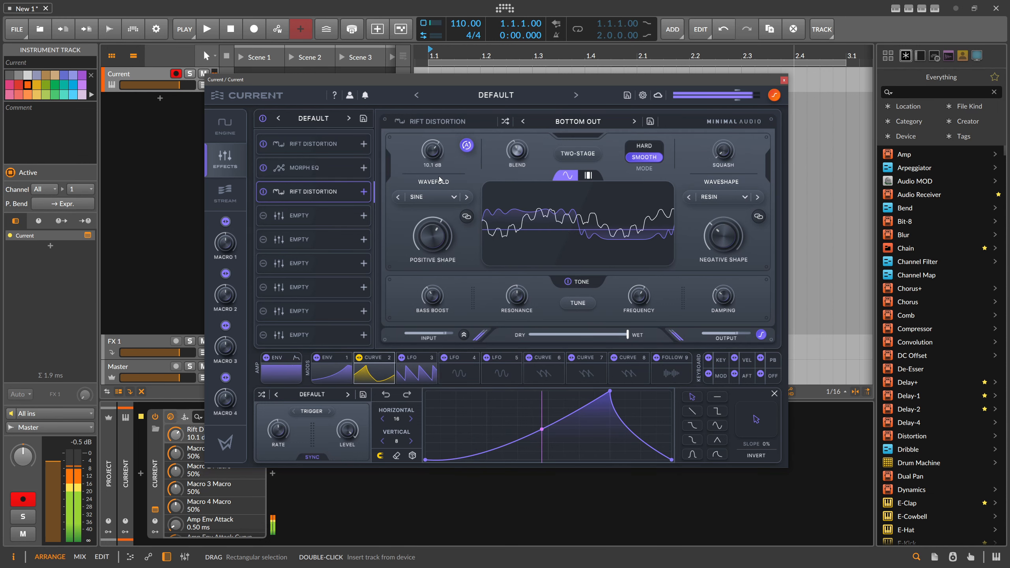
{"action": "left_click_drag", "start_coordinate": [627, 334], "coordinate": [584, 334]}
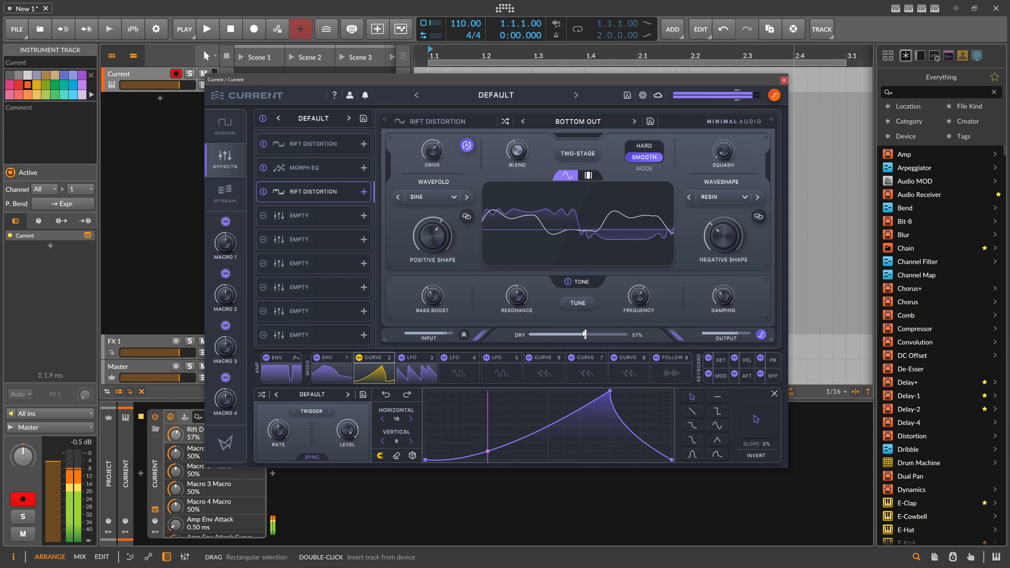
Add a Fuse Compressor to the fourth effect slot and load the Classic OTT preset
{"action": "left_click", "coordinate": [284, 219]}
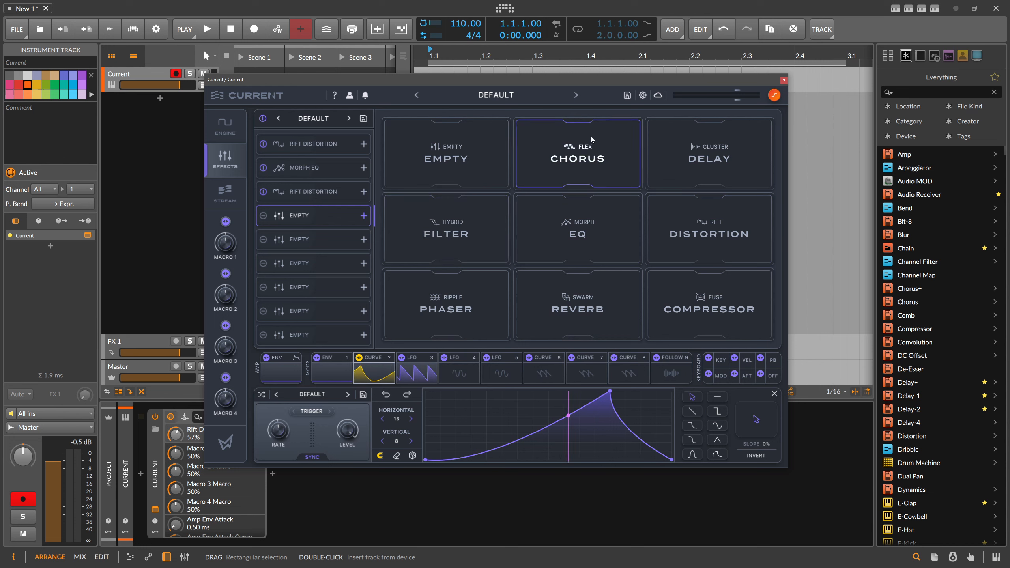
{"action": "left_click", "coordinate": [701, 294]}
{"action": "left_click", "coordinate": [573, 122]}
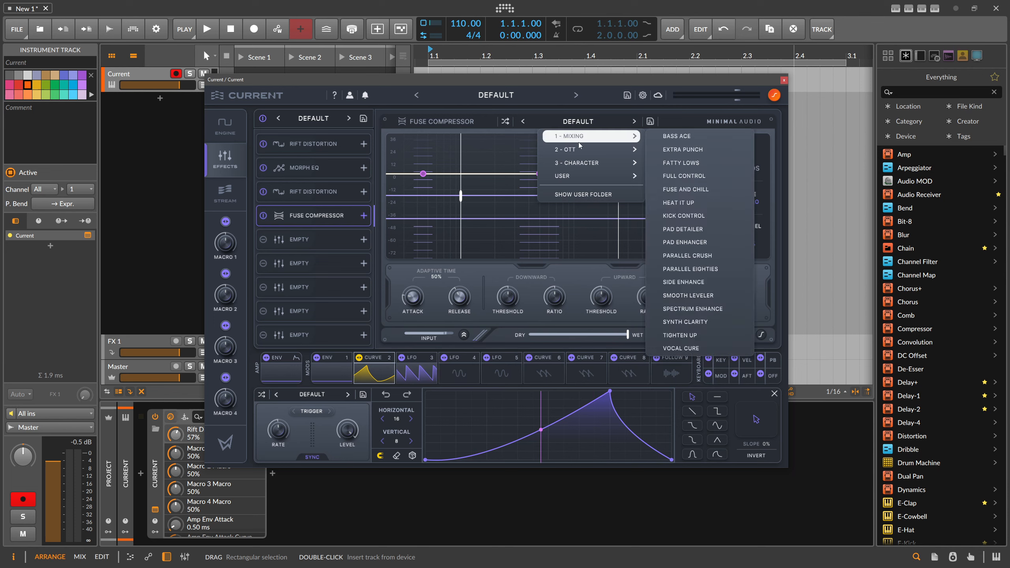
{"action": "mouse_move", "coordinate": [605, 150]}
{"action": "left_click", "coordinate": [680, 149]}
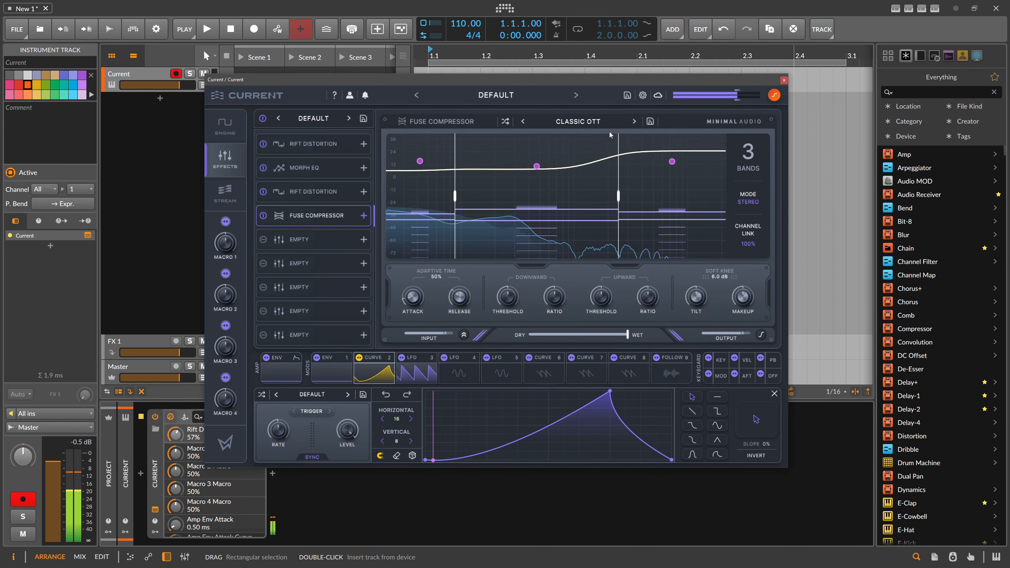
Audition the compressor's other OTT presets, settle on Elevated Plus, and adjust its tilt to -6.2 dB
{"action": "left_click", "coordinate": [634, 121]}
{"action": "left_click", "coordinate": [634, 122]}
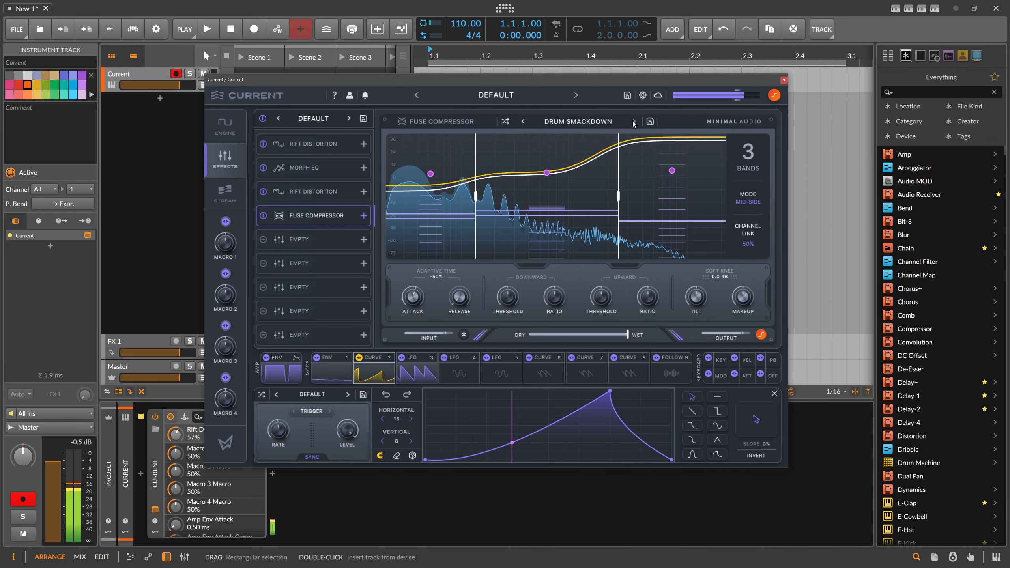
{"action": "left_click", "coordinate": [633, 122]}
{"action": "left_click", "coordinate": [634, 121]}
{"action": "left_click", "coordinate": [634, 122]}
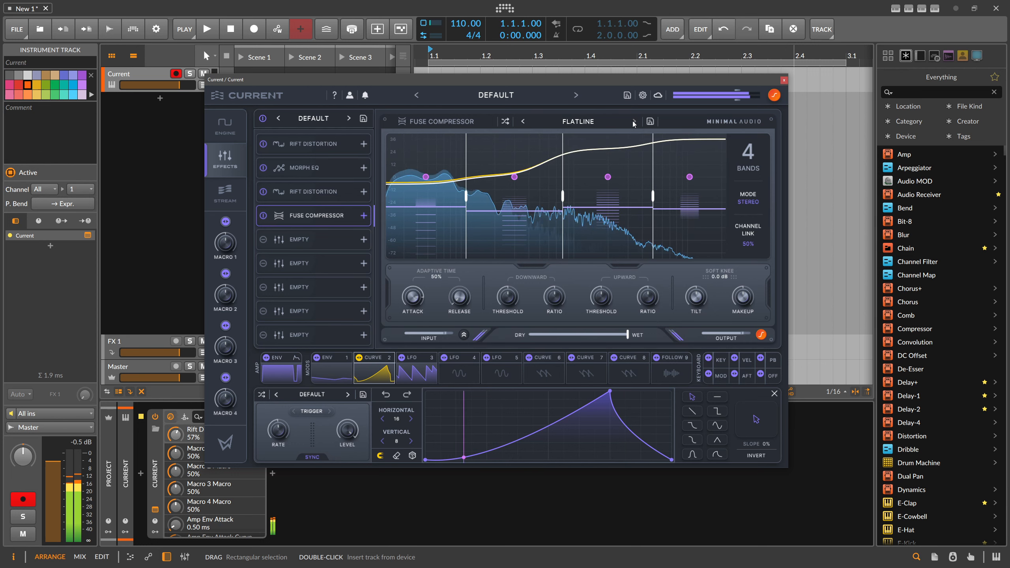
{"action": "left_click", "coordinate": [634, 122]}
{"action": "left_click", "coordinate": [634, 121]}
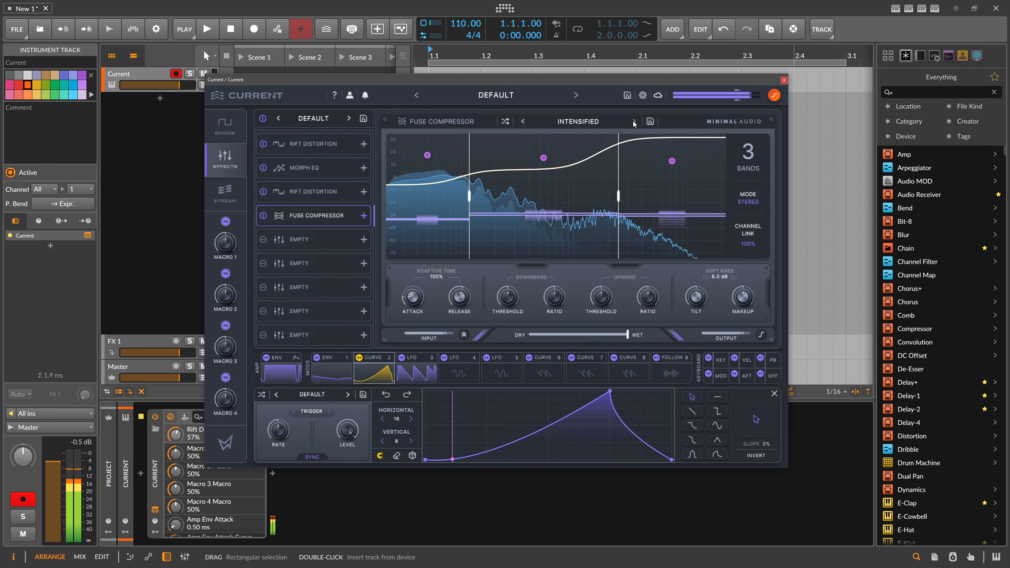
{"action": "left_click", "coordinate": [523, 122]}
{"action": "left_click", "coordinate": [524, 122]}
{"action": "left_click", "coordinate": [524, 122]}
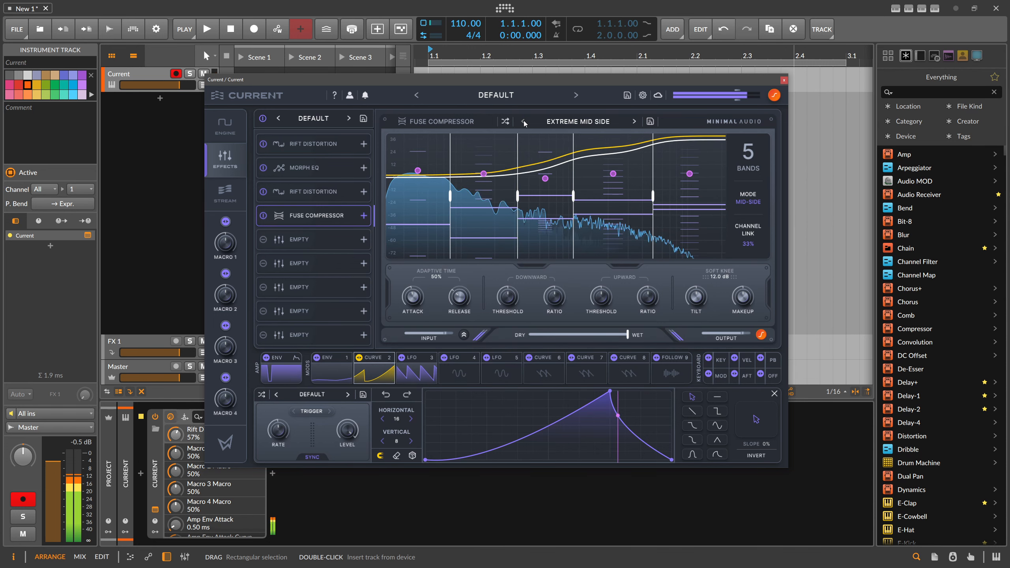
{"action": "left_click", "coordinate": [524, 122]}
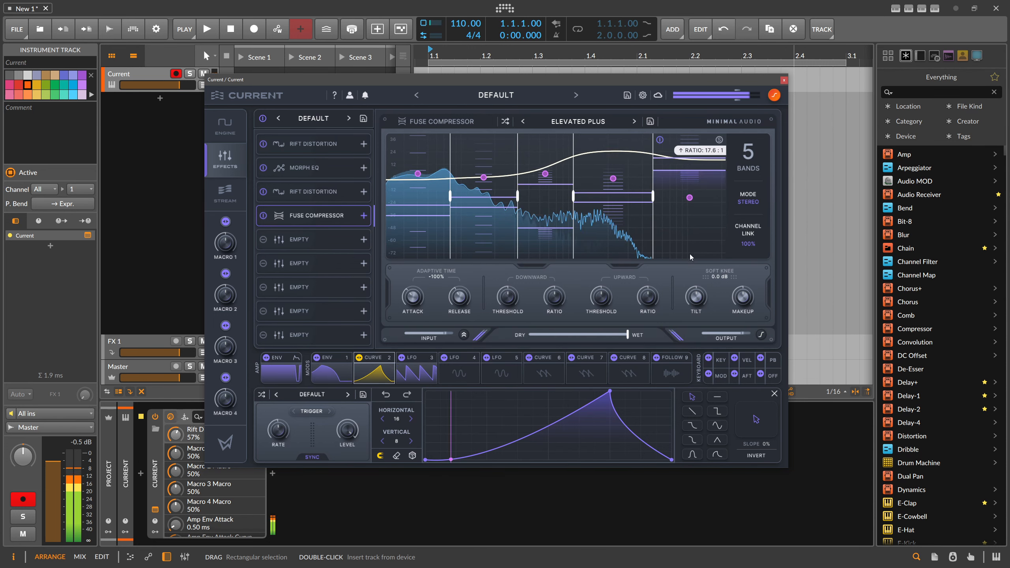
{"action": "left_click_drag", "start_coordinate": [696, 296], "coordinate": [720, 258]}
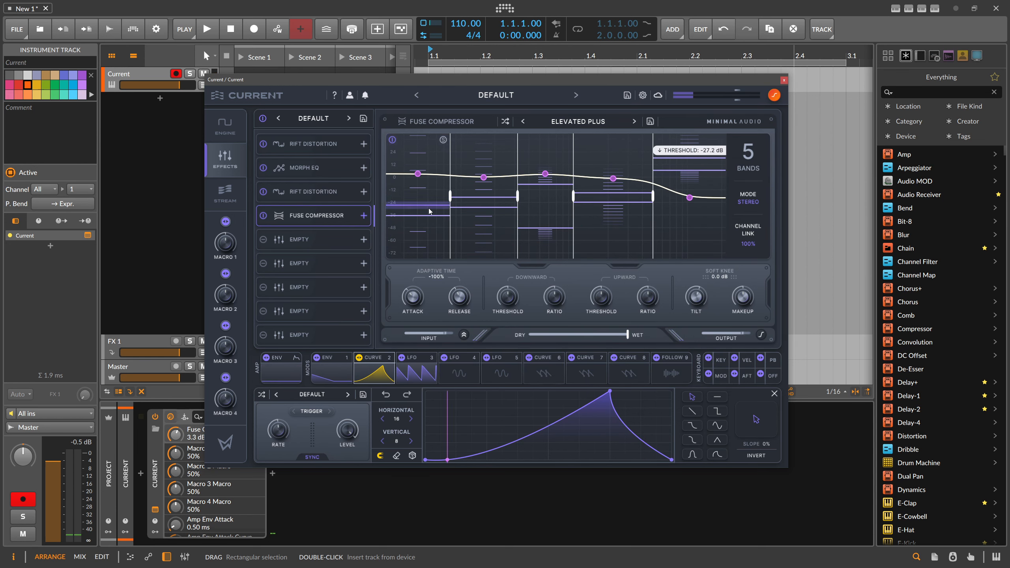
{"action": "mouse_move", "coordinate": [700, 297]}
{"action": "left_mouse_down"}
{"action": "mouse_move", "coordinate": [698, 335]}
{"action": "mouse_move", "coordinate": [697, 285]}
{"action": "left_mouse_up"}
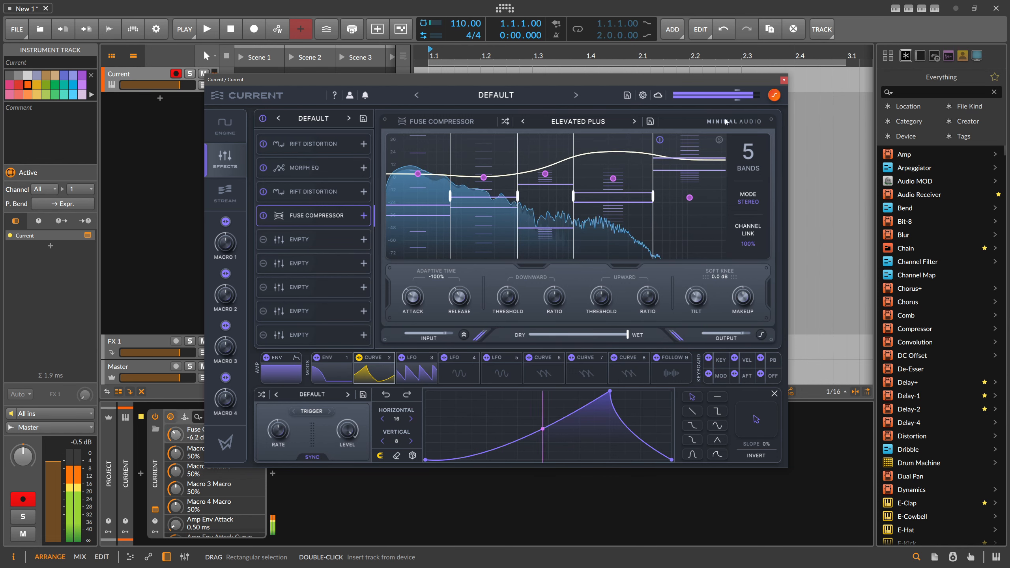
Move the Fuse Compressor to the fifth effect slot and add a Swarm Reverb to the freed fourth slot
{"action": "left_click_drag", "start_coordinate": [298, 219], "coordinate": [299, 244]}
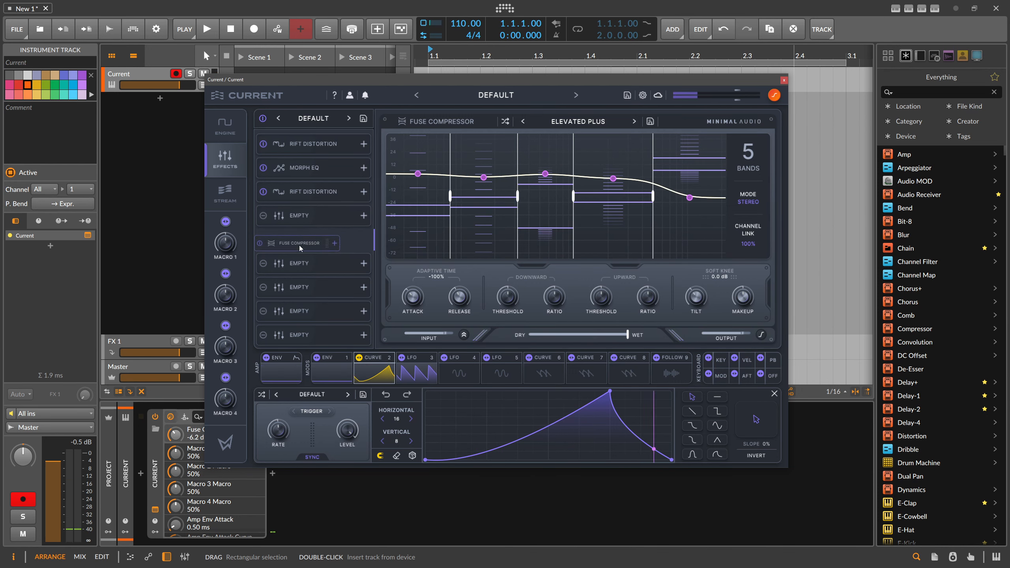
{"action": "left_click", "coordinate": [297, 216]}
{"action": "left_click", "coordinate": [599, 315]}
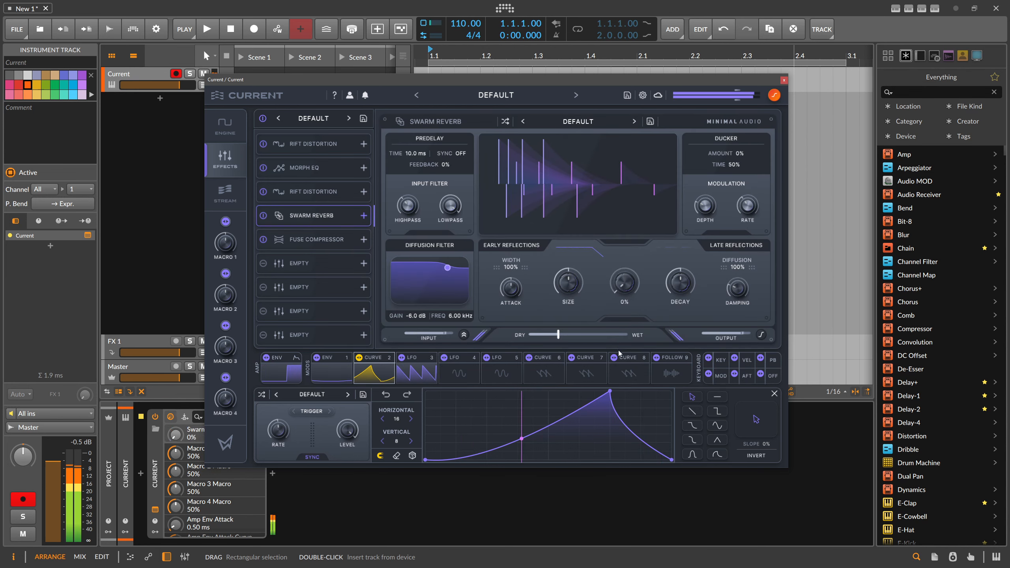
Adjust the Swarm Reverb's modulation depth and rate, with the rate at 0.85 Hz, and set its wet mix to 0%
{"action": "left_click_drag", "start_coordinate": [559, 335], "coordinate": [574, 337]}
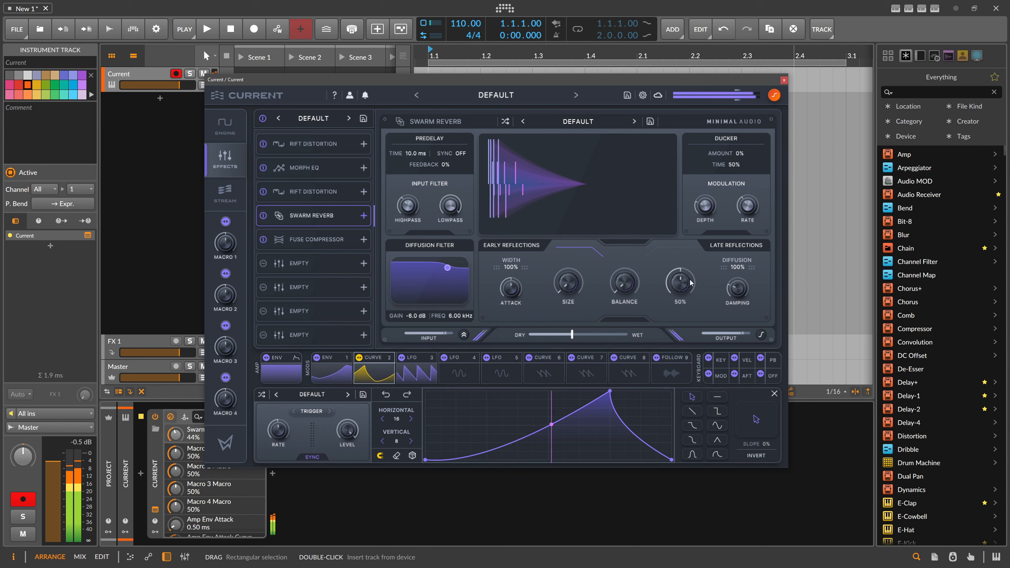
{"action": "left_click_drag", "start_coordinate": [706, 209], "coordinate": [749, 202]}
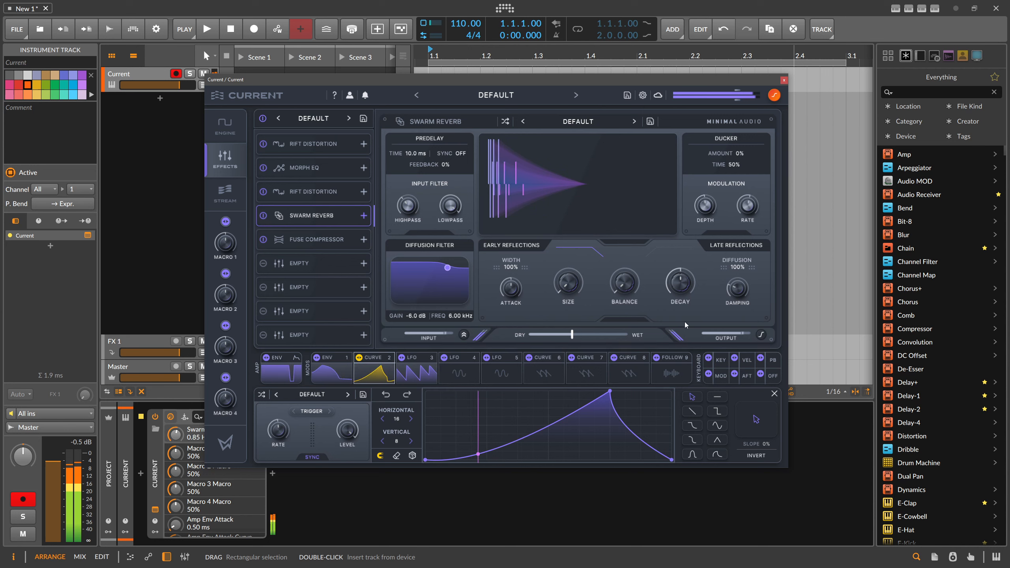
{"action": "left_click_drag", "start_coordinate": [572, 335], "coordinate": [428, 344]}
Modulate the Swarm Reverb's balance and dry/wet mix with Env 1 from a 0% base mix, and lengthen the envelope's decay slightly
{"action": "left_click", "coordinate": [341, 373]}
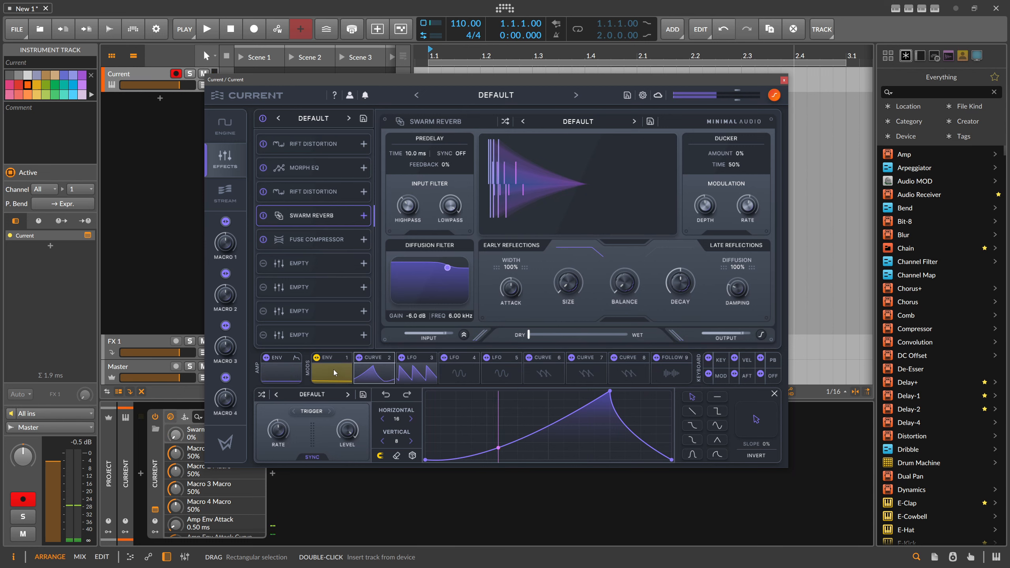
{"action": "left_click", "coordinate": [371, 379]}
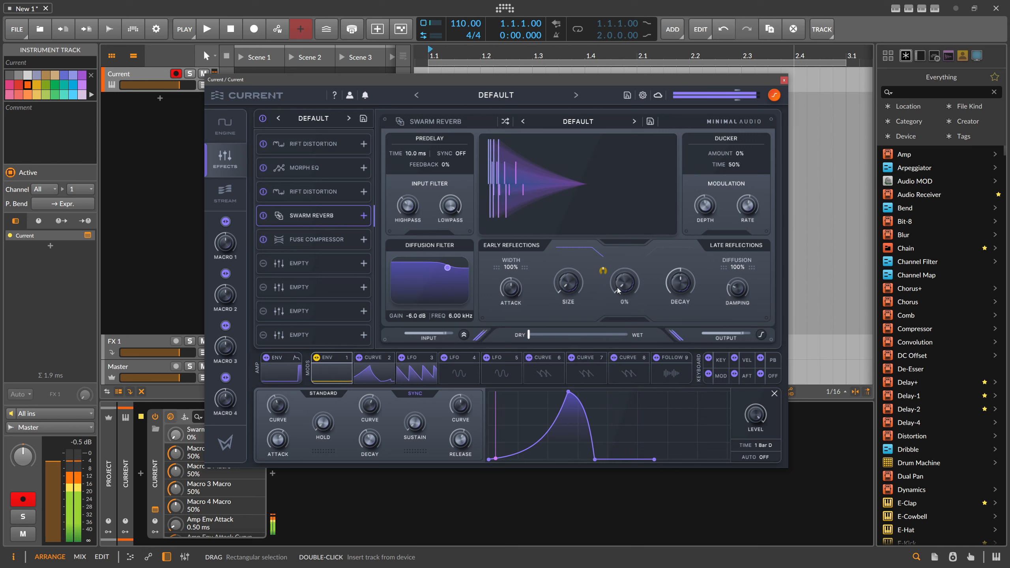
{"action": "left_click_drag", "start_coordinate": [528, 335], "coordinate": [639, 333]}
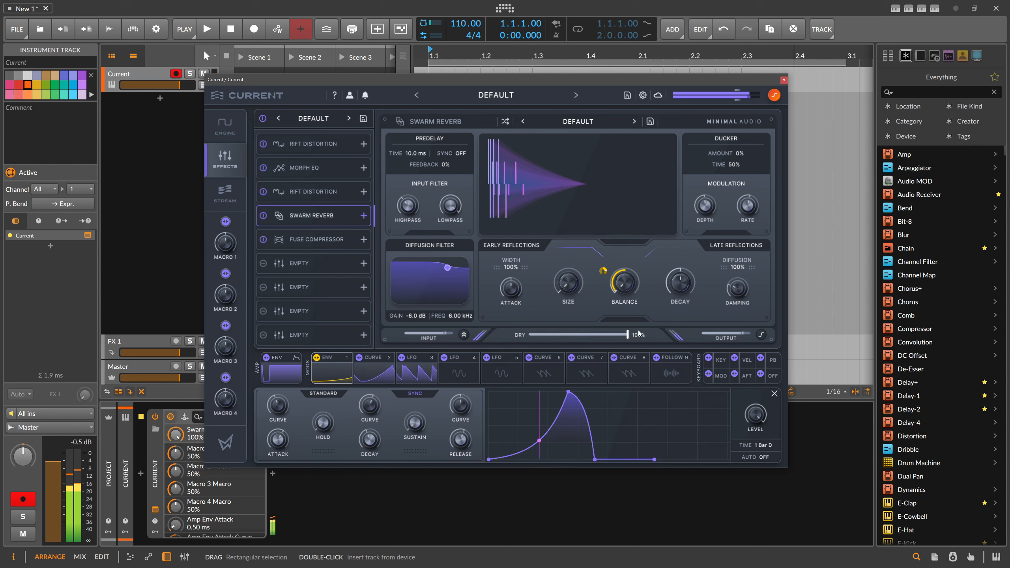
{"action": "left_click_drag", "start_coordinate": [639, 334], "coordinate": [521, 336]}
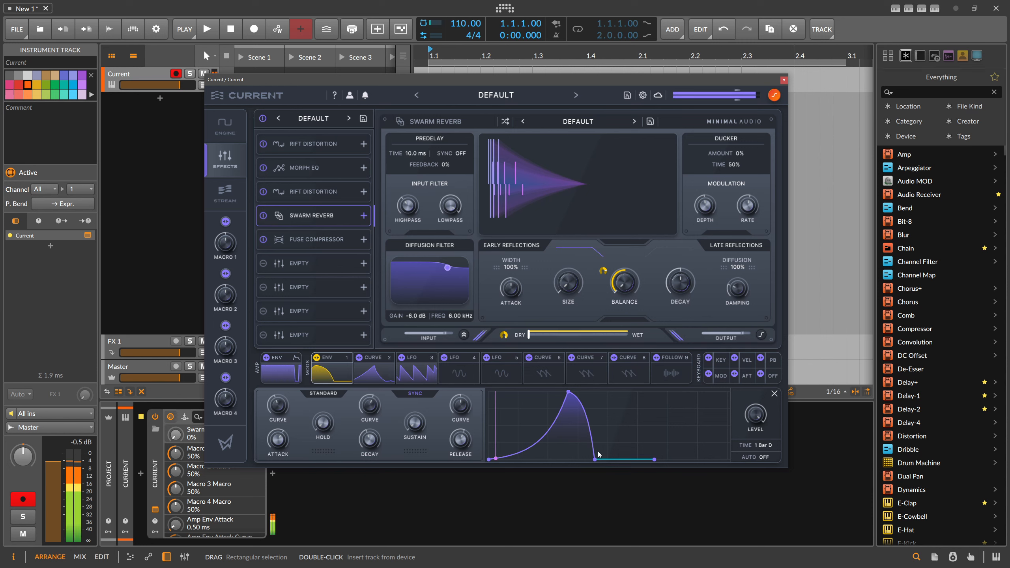
{"action": "mouse_move", "coordinate": [595, 460]}
{"action": "left_mouse_down"}
{"action": "mouse_move", "coordinate": [629, 460]}
{"action": "mouse_move", "coordinate": [601, 463]}
{"action": "left_mouse_up"}
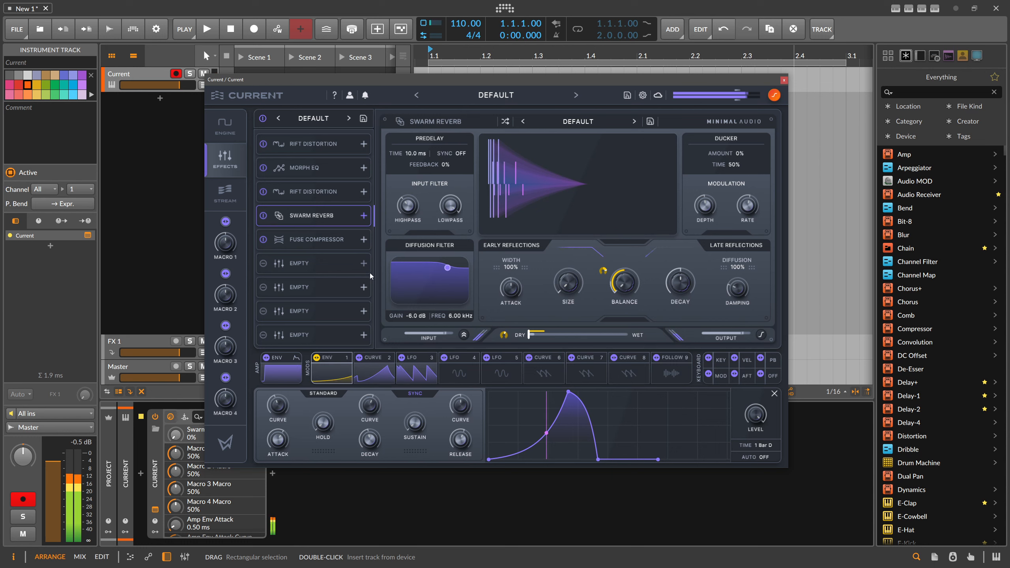
Move the Bottom Out Rift Distortion to the sixth effect slot, behind the compressor, and readjust its drive and wave shape amounts
{"action": "left_click", "coordinate": [310, 198]}
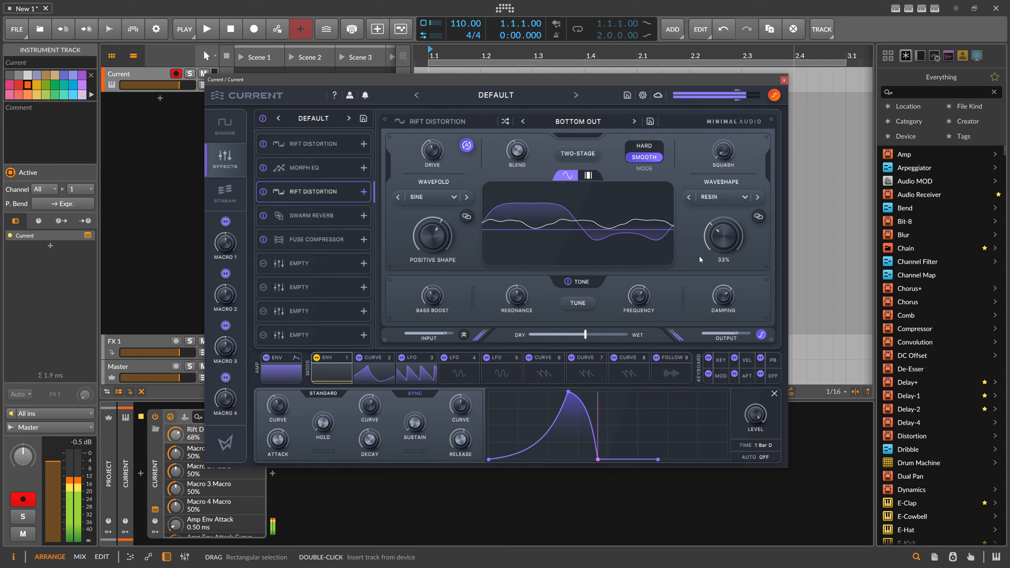
{"action": "left_click_drag", "start_coordinate": [301, 192], "coordinate": [313, 269]}
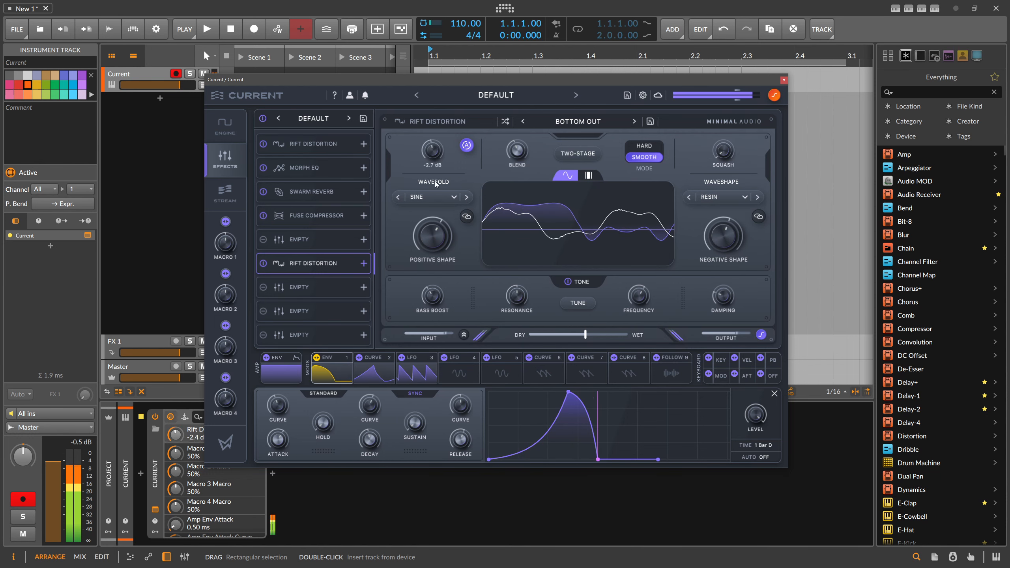
{"action": "left_click_drag", "start_coordinate": [445, 228], "coordinate": [440, 251]}
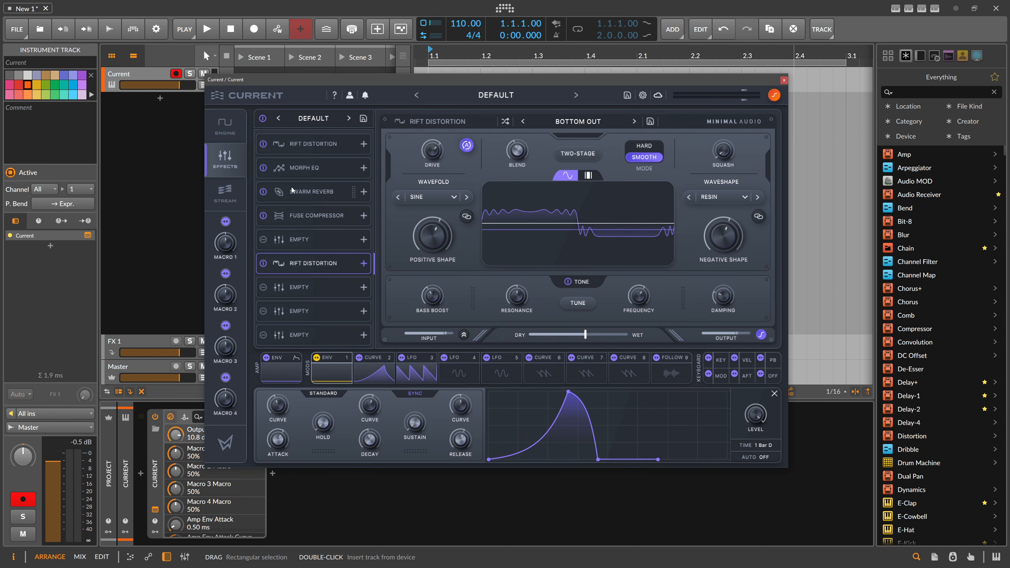
Reduce the sub oscillator's number of partials to 5 in the synth engine
{"action": "left_click", "coordinate": [225, 124]}
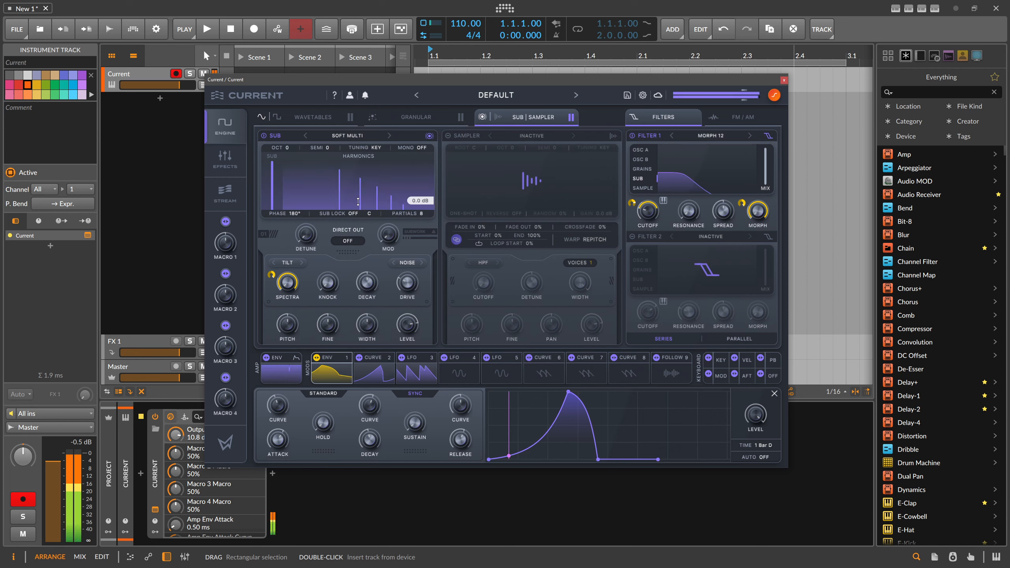
{"action": "left_click_drag", "start_coordinate": [409, 214], "coordinate": [407, 269]}
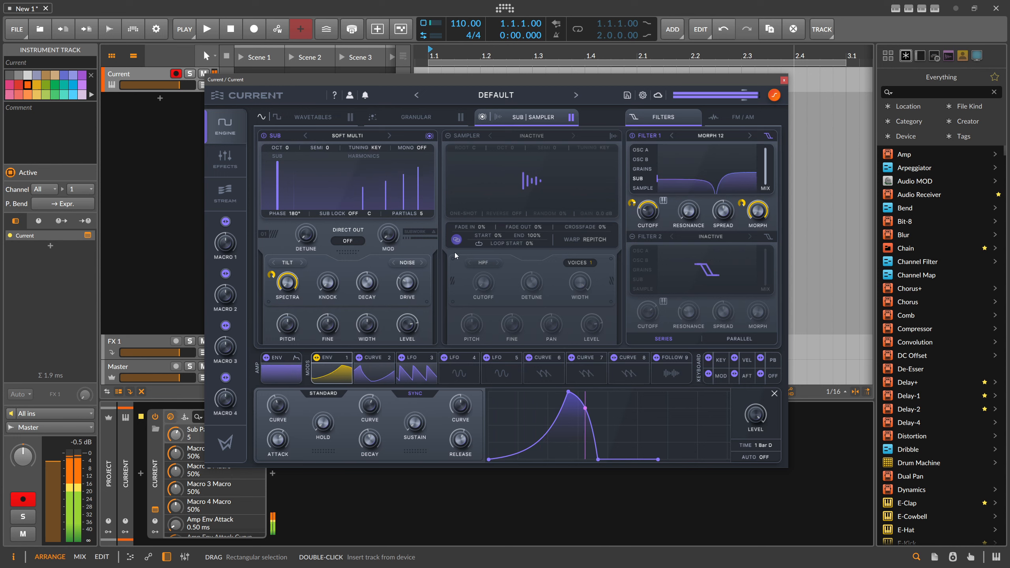
Try Filter 2 as an LP 12 on the sub, in parallel and in series, with cutoffs from 20 Hz to 2.72 kHz
{"action": "left_click", "coordinate": [661, 252]}
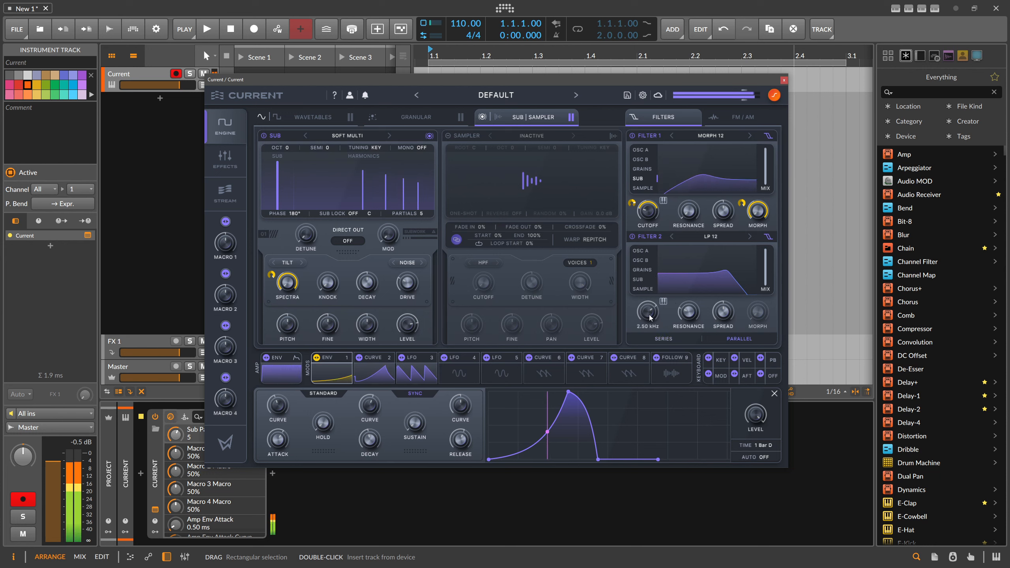
{"action": "left_click_drag", "start_coordinate": [650, 315], "coordinate": [643, 365]}
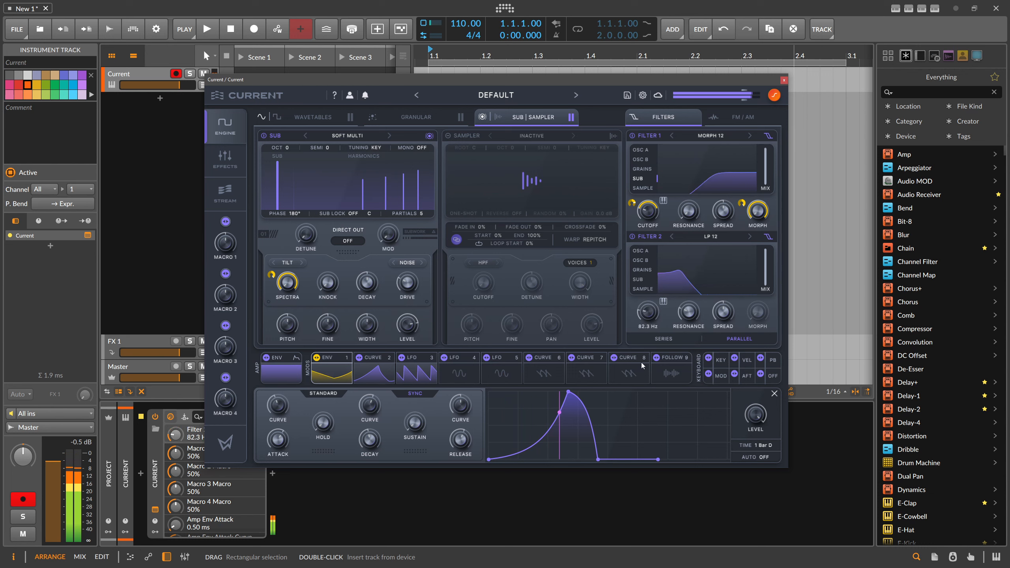
{"action": "left_click", "coordinate": [649, 281]}
{"action": "left_click_drag", "start_coordinate": [649, 312], "coordinate": [651, 326]}
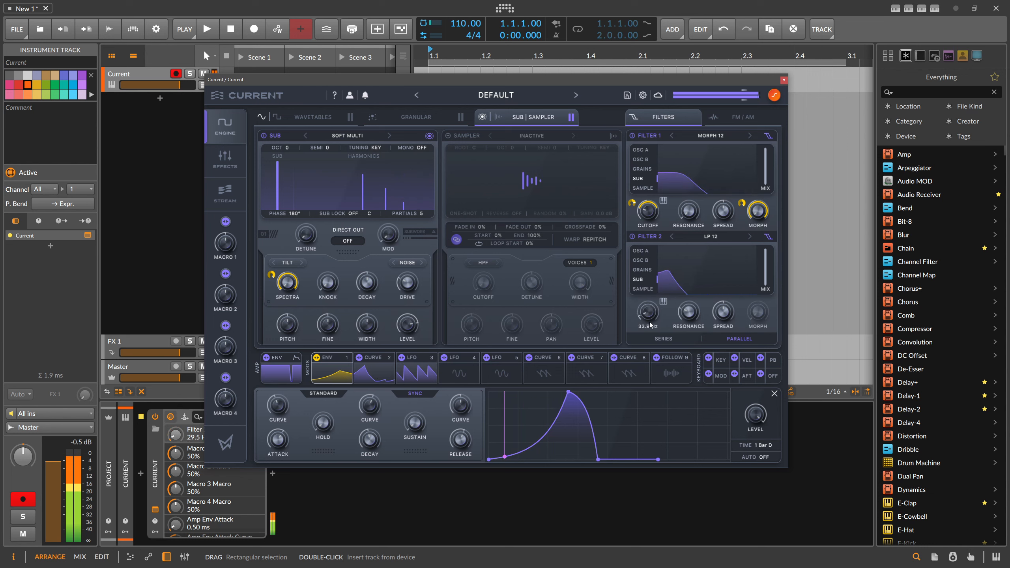
{"action": "left_click_drag", "start_coordinate": [663, 291], "coordinate": [658, 335]}
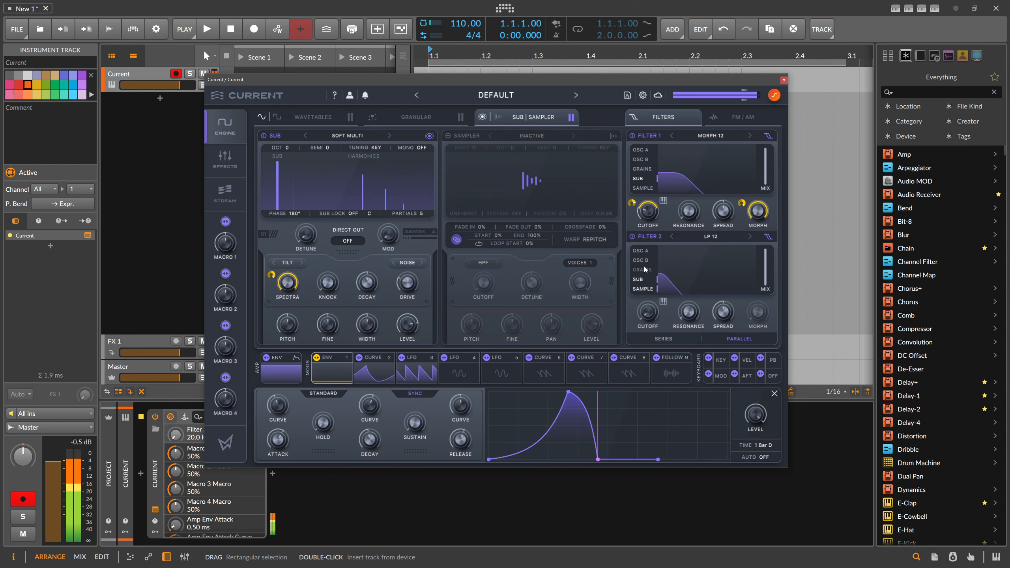
{"action": "mouse_move", "coordinate": [646, 309]}
{"action": "left_mouse_down"}
{"action": "mouse_move", "coordinate": [681, 244]}
{"action": "mouse_move", "coordinate": [683, 291]}
{"action": "mouse_move", "coordinate": [647, 331]}
{"action": "mouse_move", "coordinate": [658, 290]}
{"action": "mouse_move", "coordinate": [660, 310]}
{"action": "left_mouse_up"}
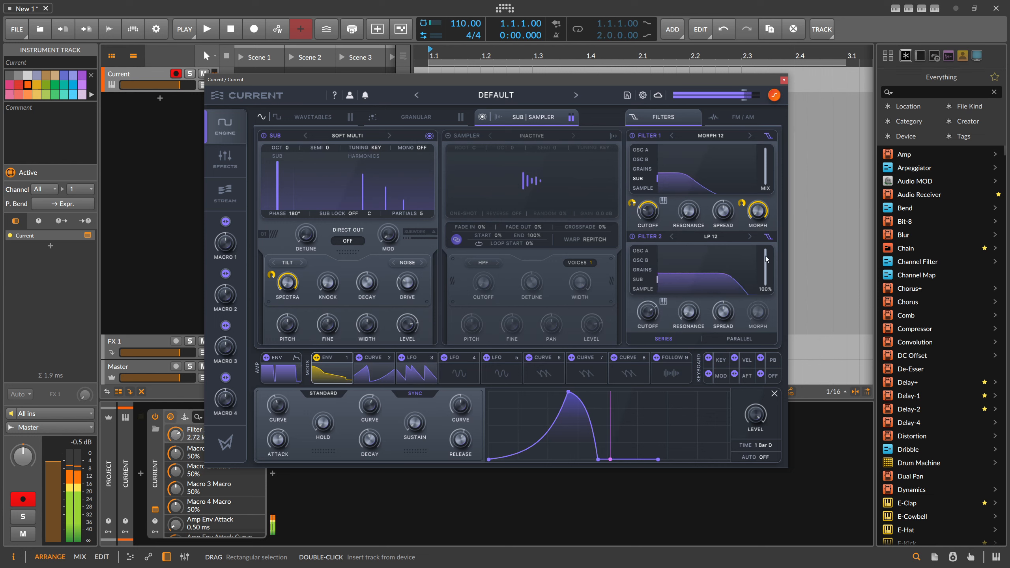
{"action": "left_click_drag", "start_coordinate": [767, 258], "coordinate": [769, 292]}
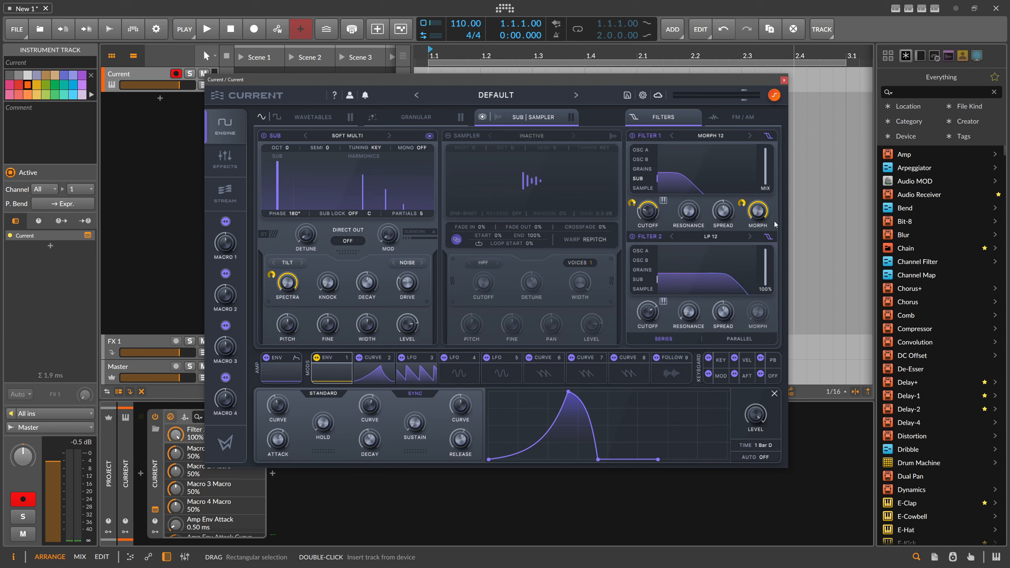
Deactivate Filter 2 and set Filter 1's mix to 75%
{"action": "left_click_drag", "start_coordinate": [768, 184], "coordinate": [766, 207]}
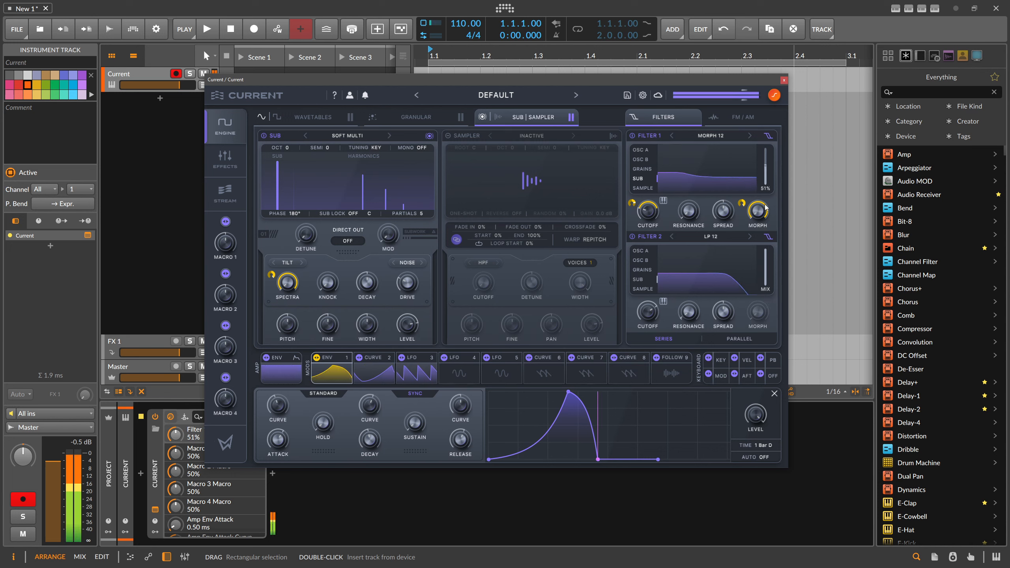
{"action": "left_click", "coordinate": [636, 238]}
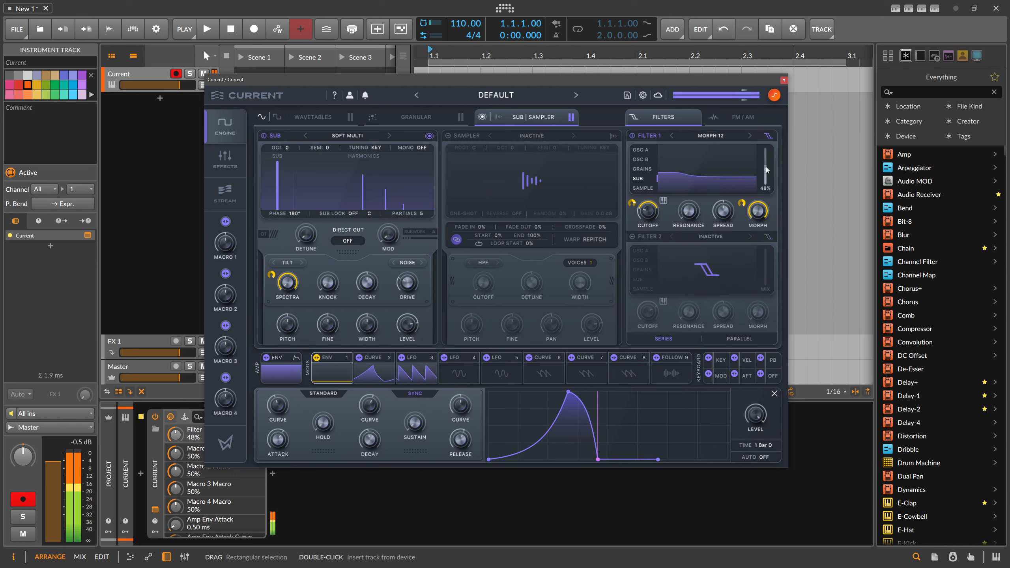
{"action": "left_click_drag", "start_coordinate": [769, 156], "coordinate": [771, 151]}
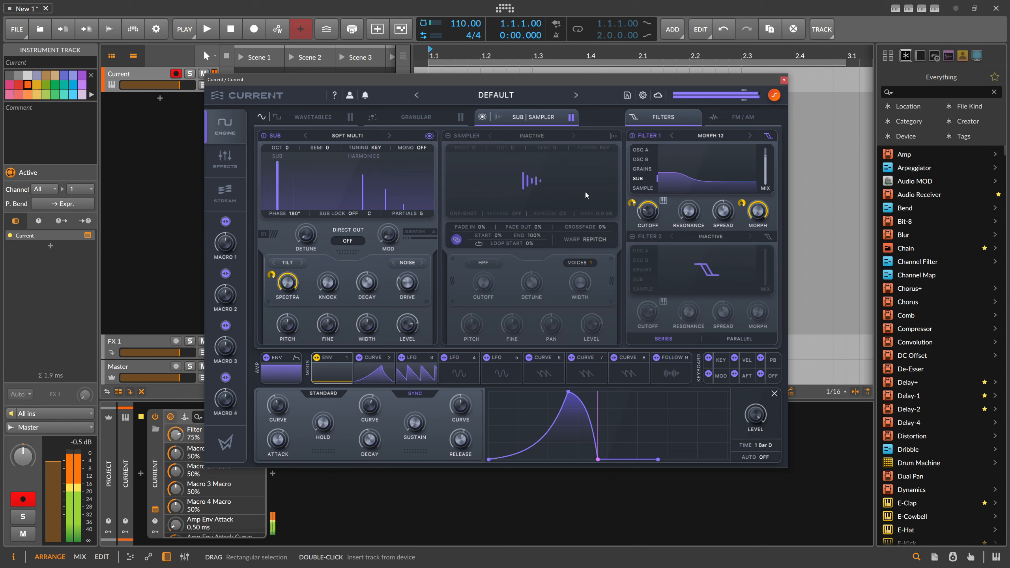
Return to the wavetable oscillators and set LFO 3's synced rate to 1/2
{"action": "left_click", "coordinate": [307, 122]}
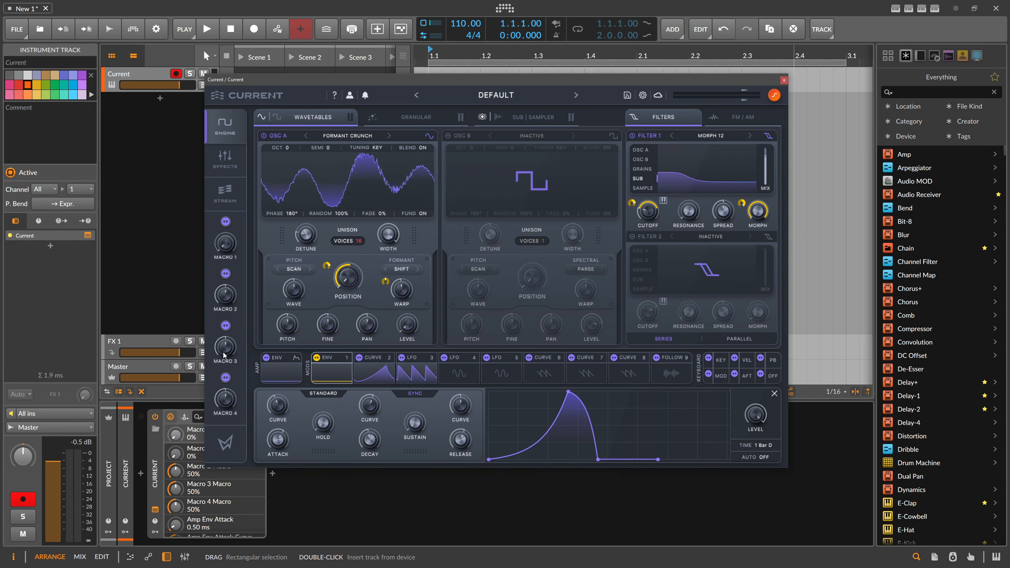
{"action": "left_click", "coordinate": [347, 379]}
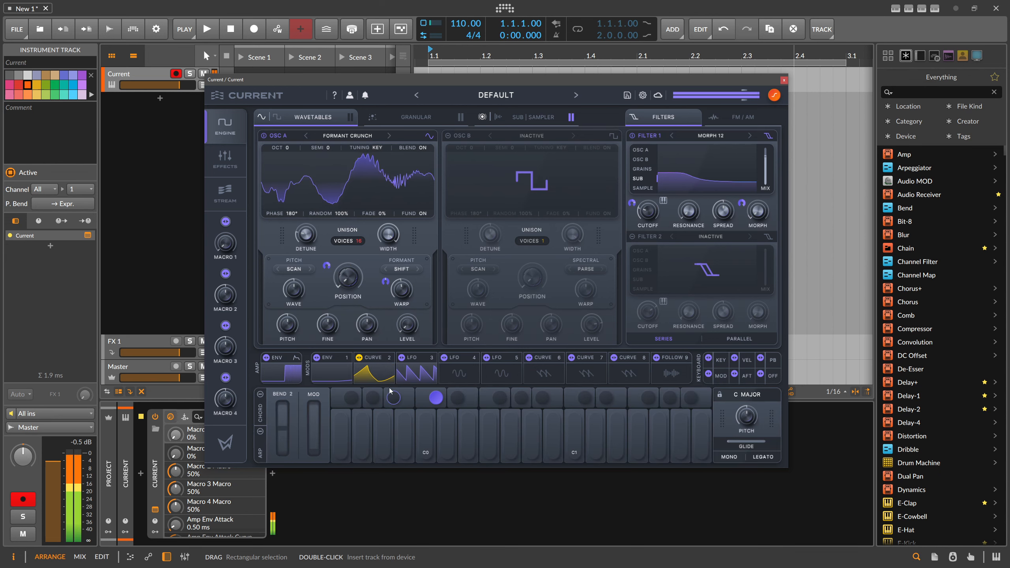
{"action": "left_click", "coordinate": [416, 373]}
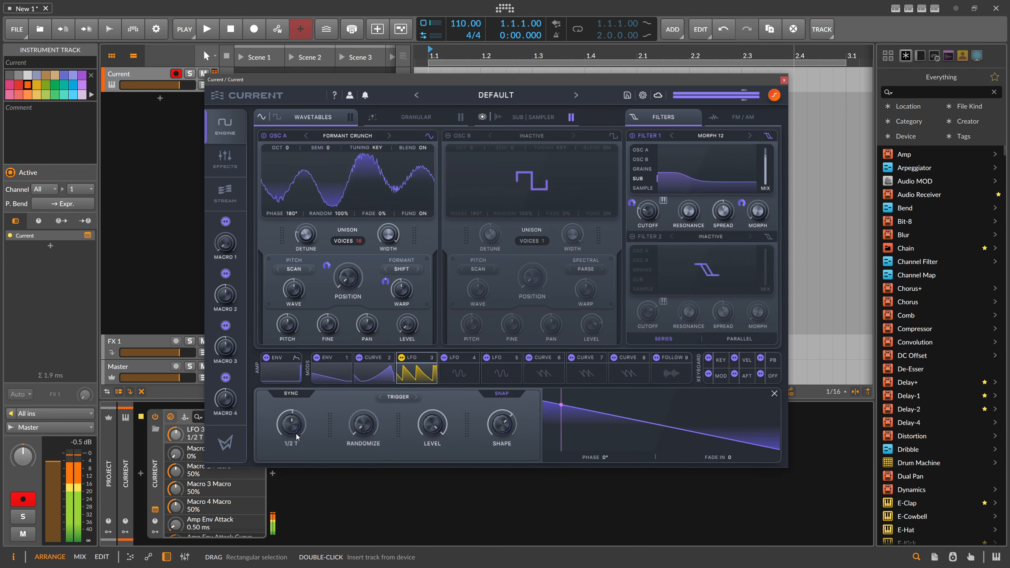
{"action": "left_click_drag", "start_coordinate": [296, 435], "coordinate": [295, 443]}
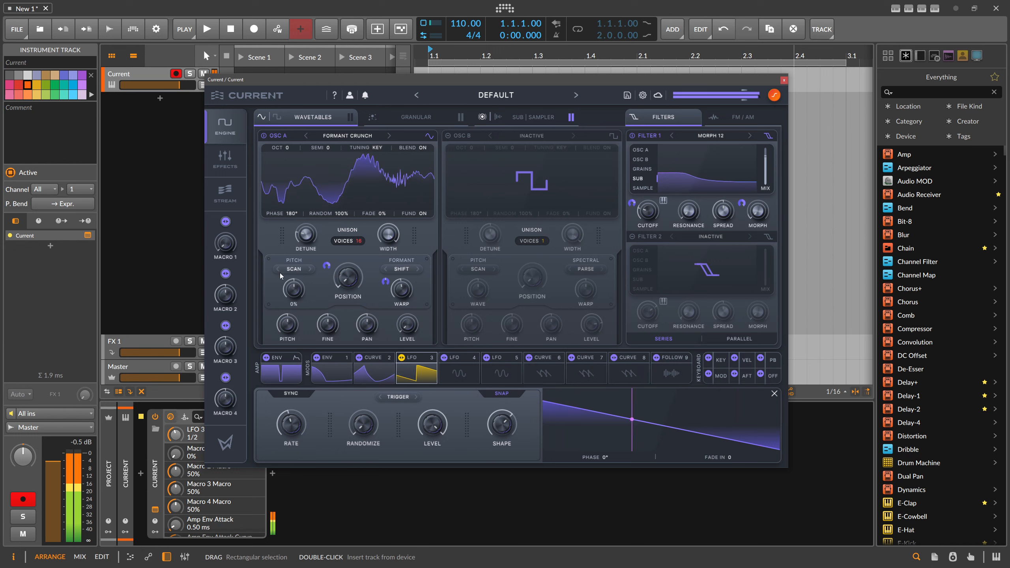
Assign Macro 1 to LFO 3's rate, raise the macro to 100%, and set the modulation depth to reach a 1/8 rate
{"action": "left_click", "coordinate": [226, 221]}
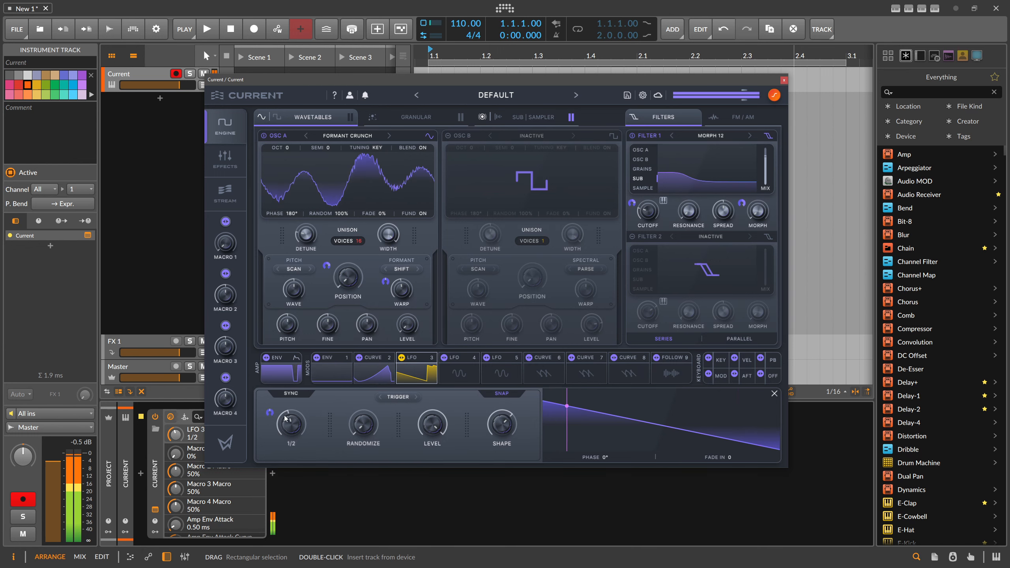
{"action": "left_click_drag", "start_coordinate": [275, 398], "coordinate": [274, 378]}
{"action": "left_click_drag", "start_coordinate": [228, 246], "coordinate": [228, 191]}
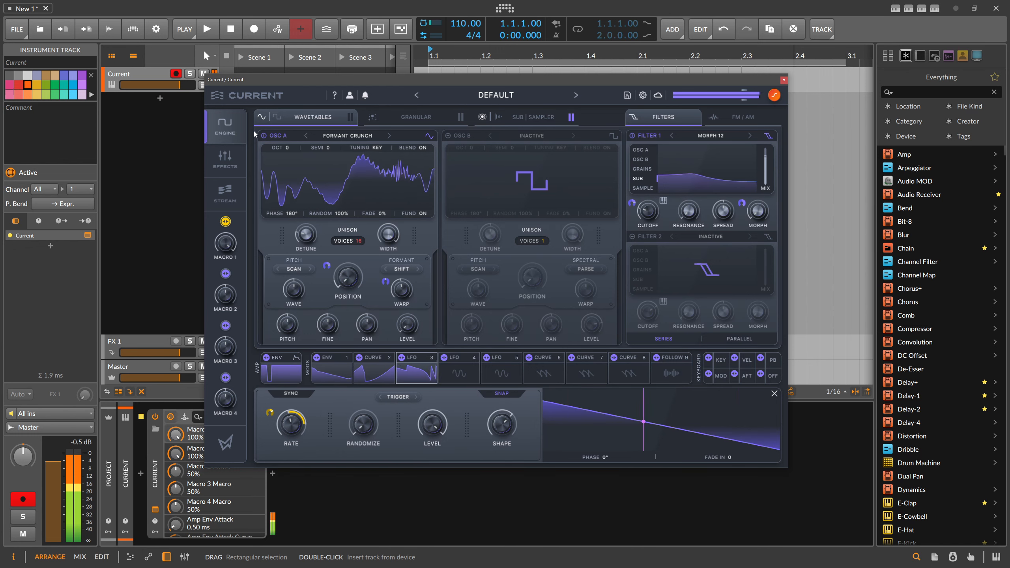
{"action": "left_click", "coordinate": [414, 369]}
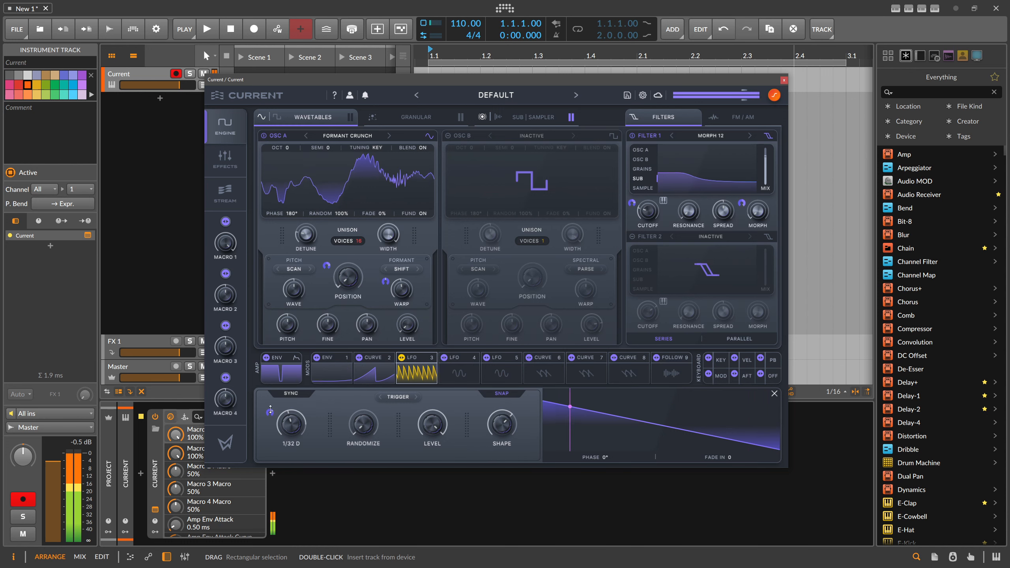
{"action": "left_click", "coordinate": [226, 221]}
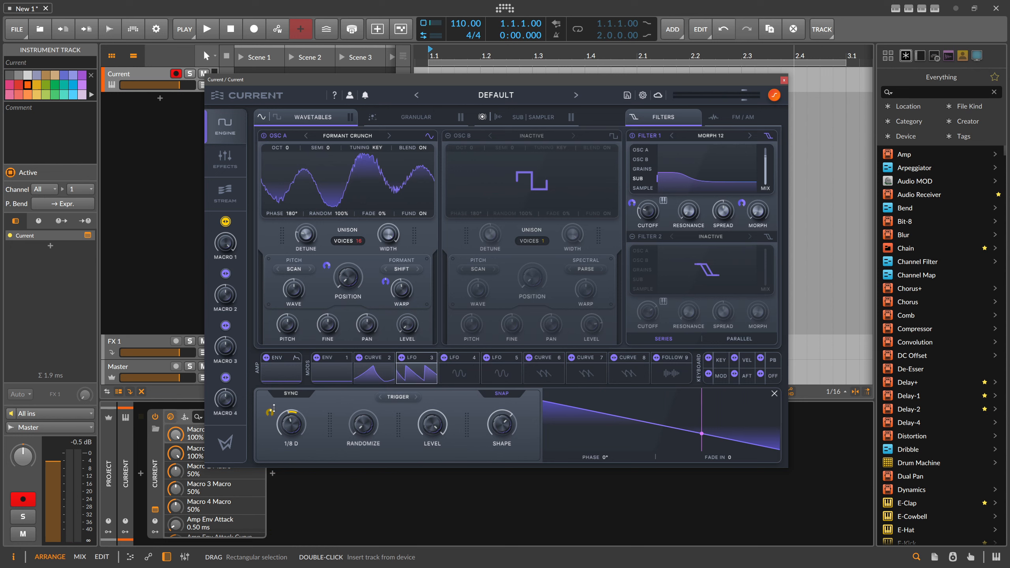
{"action": "left_click_drag", "start_coordinate": [275, 401], "coordinate": [275, 400]}
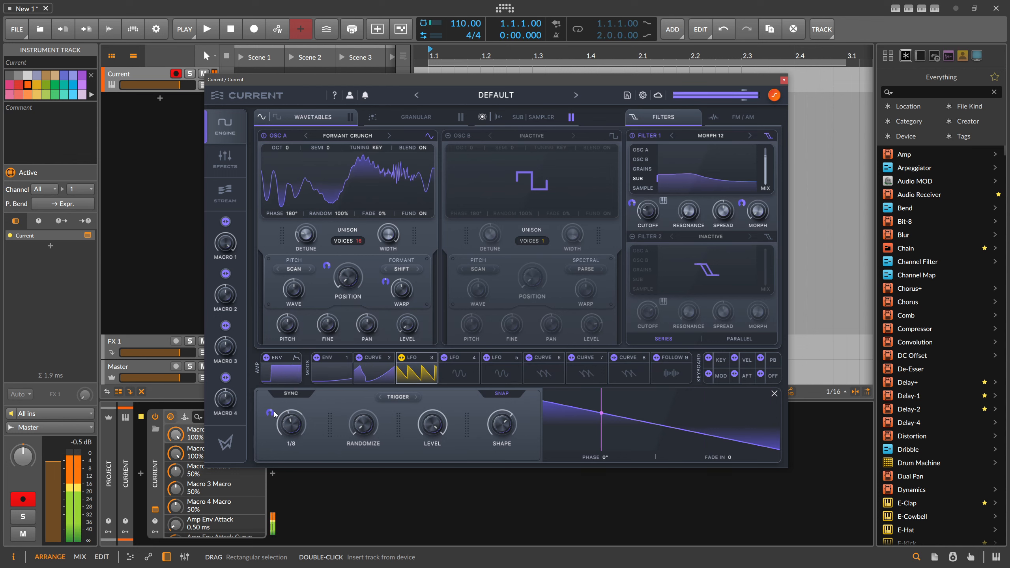
Assign Macro 1 to Curve 2's rate as well, and slow LFO 3's base rate to 2 Bar
{"action": "left_click", "coordinate": [380, 374]}
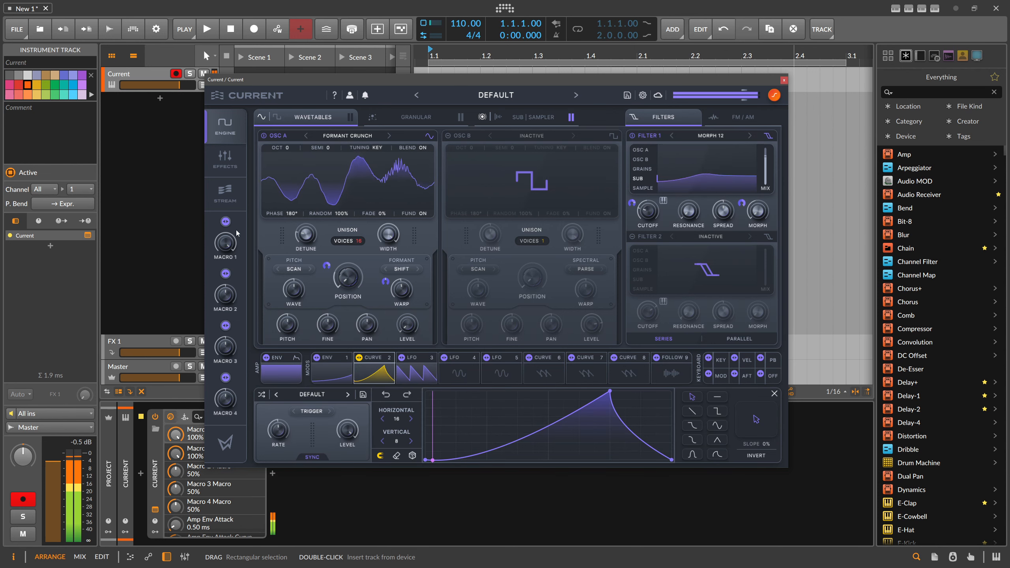
{"action": "left_click_drag", "start_coordinate": [282, 427], "coordinate": [266, 441]}
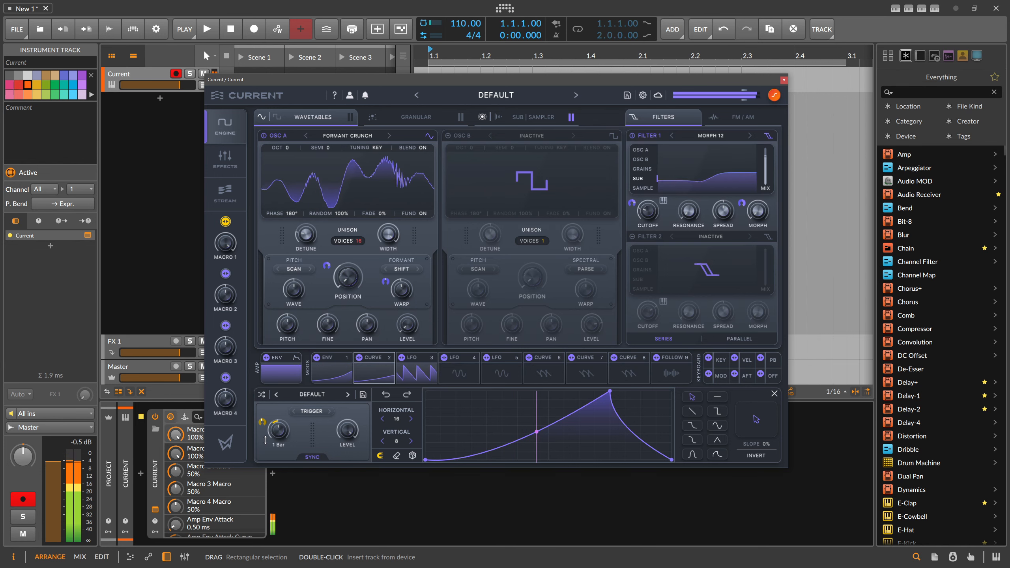
{"action": "left_click", "coordinate": [391, 378]}
{"action": "left_click", "coordinate": [392, 379]}
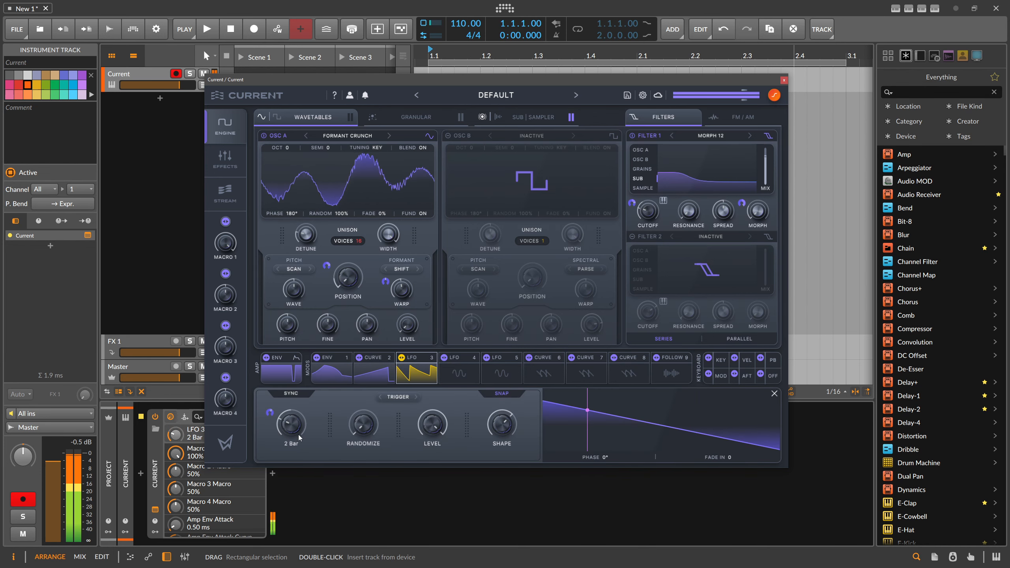
Readjust LFO 3's base rate and the depth of Macro 1's modulation on it
{"action": "left_click_drag", "start_coordinate": [298, 430], "coordinate": [299, 405]}
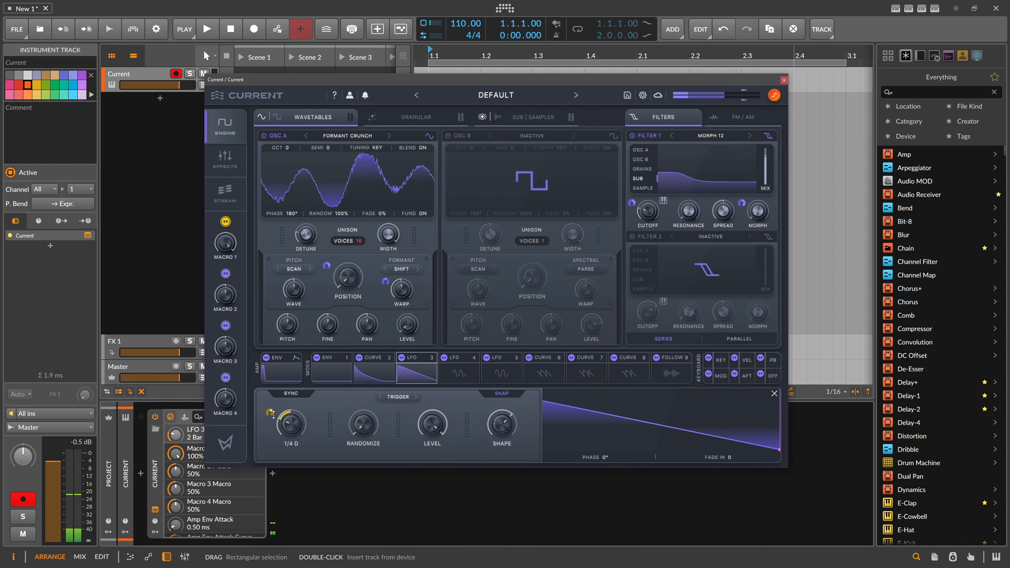
{"action": "left_click_drag", "start_coordinate": [271, 413], "coordinate": [282, 391]}
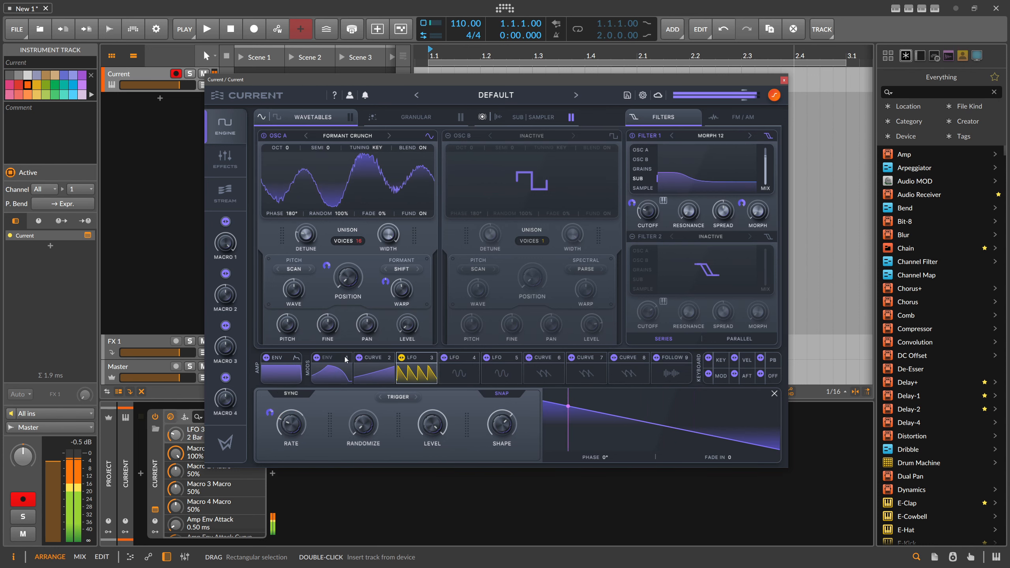
Shorten Env 1's attack to a synced time of 1/4
{"action": "left_click", "coordinate": [332, 369]}
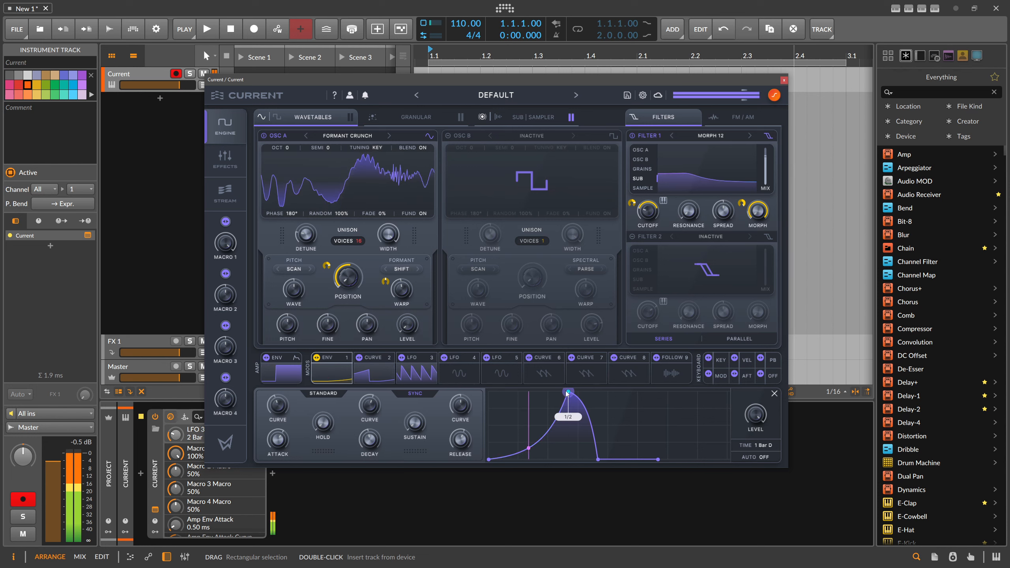
{"action": "left_click_drag", "start_coordinate": [568, 393], "coordinate": [548, 393]}
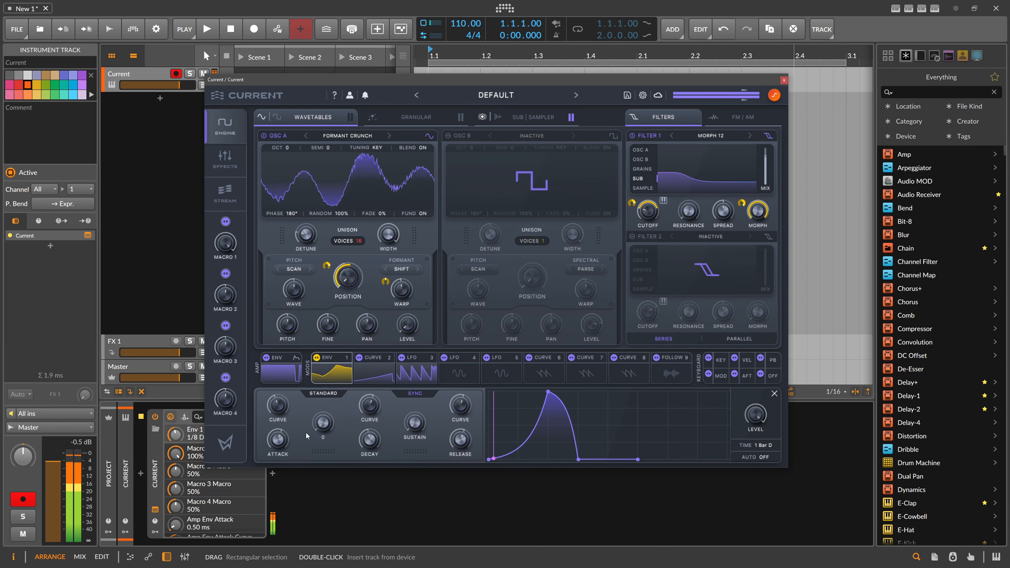
{"action": "mouse_move", "coordinate": [279, 439]}
{"action": "left_mouse_down"}
{"action": "mouse_move", "coordinate": [289, 420]}
{"action": "mouse_move", "coordinate": [288, 450]}
{"action": "left_mouse_up"}
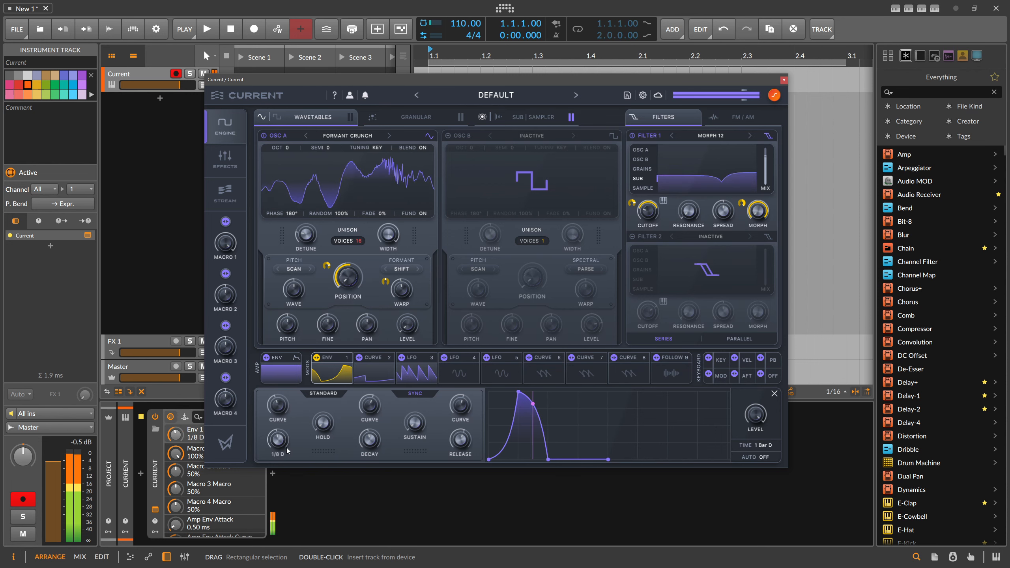
{"action": "scroll", "coordinate": [288, 450], "scroll_direction": "up", "scroll_amount": 1}
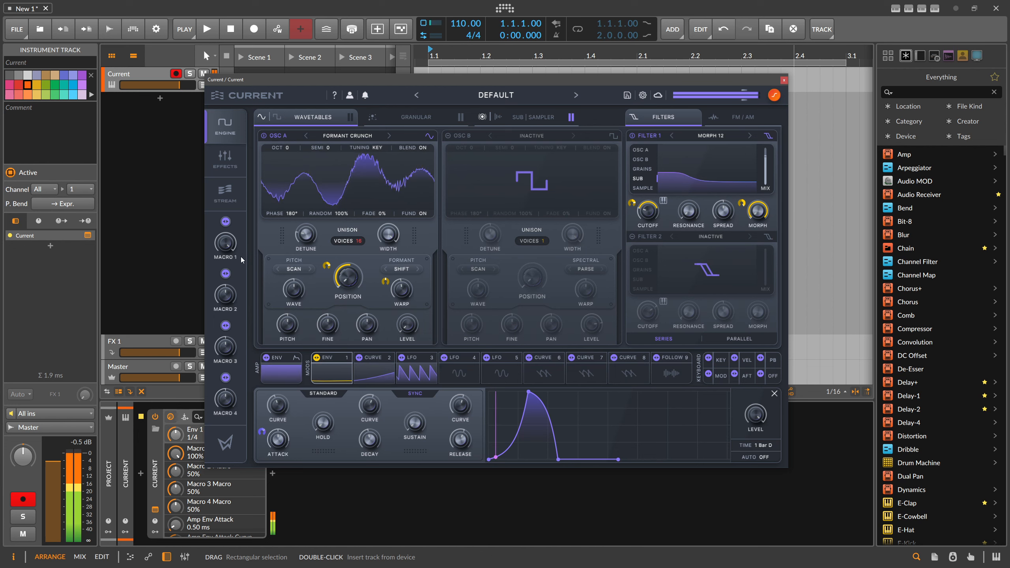
Adjust Macro 1's modulation depth on Env 1's attack while sweeping the macro, and set the macro to 30%
{"action": "left_click_drag", "start_coordinate": [262, 432], "coordinate": [263, 434]}
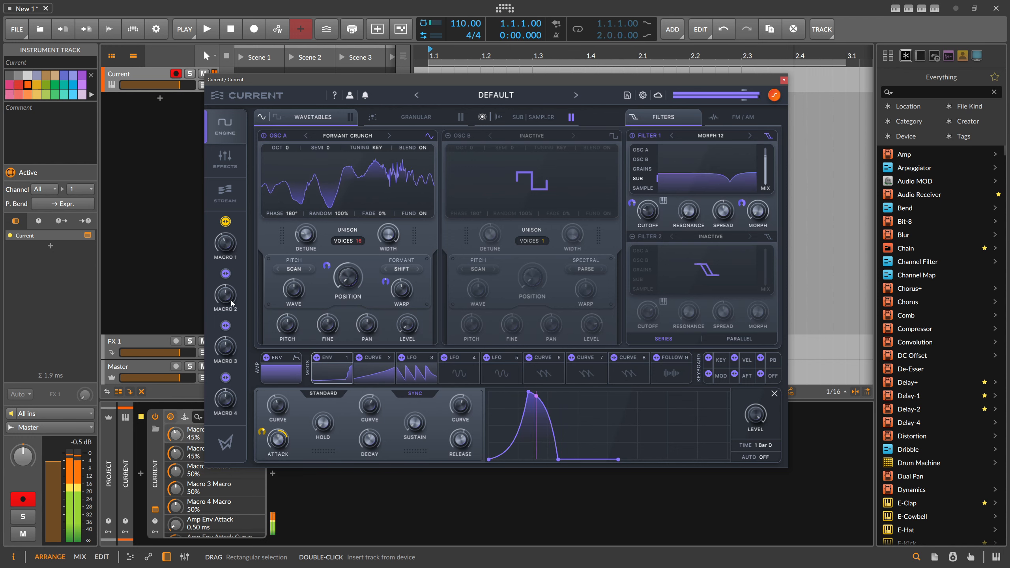
{"action": "left_click_drag", "start_coordinate": [246, 306], "coordinate": [240, 242]}
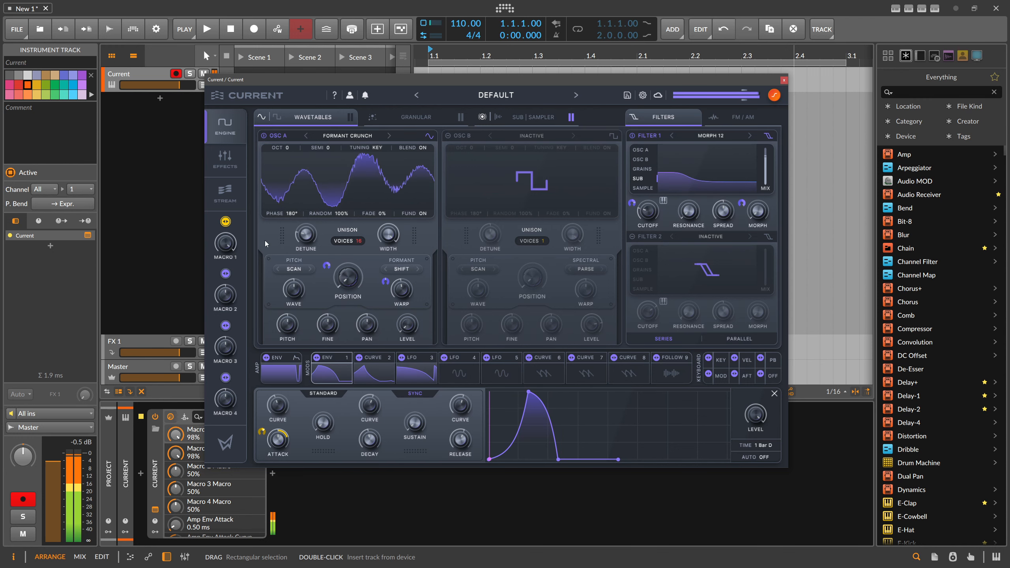
{"action": "left_click_drag", "start_coordinate": [263, 431], "coordinate": [267, 462]}
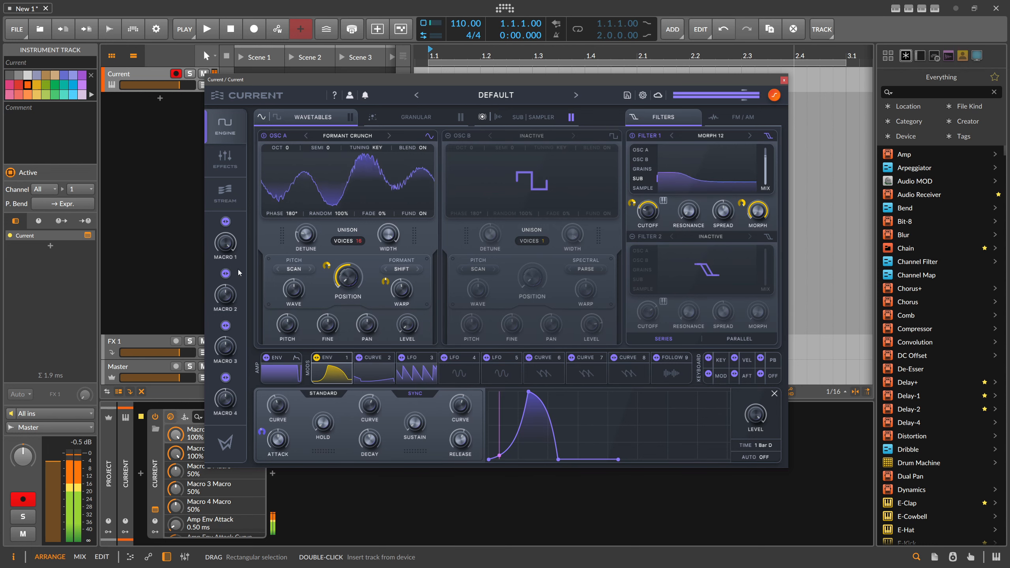
{"action": "left_click_drag", "start_coordinate": [230, 247], "coordinate": [232, 318]}
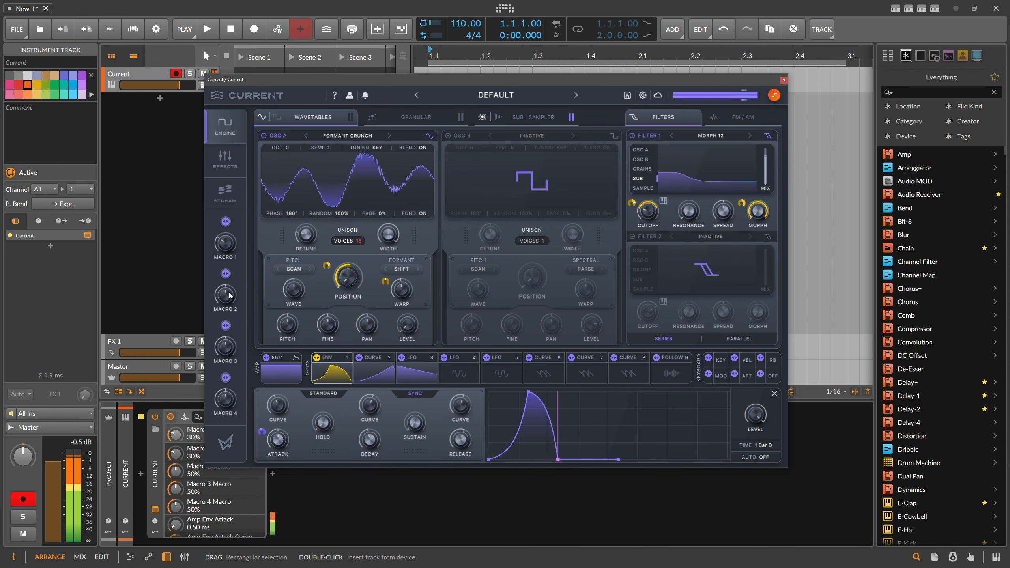
Switch Oscillator A's wave effect to Pinch, assign Macro 2 to the wave and warp amounts, and raise the macro from 0% to 100%
{"action": "left_click_drag", "start_coordinate": [229, 296], "coordinate": [235, 346]}
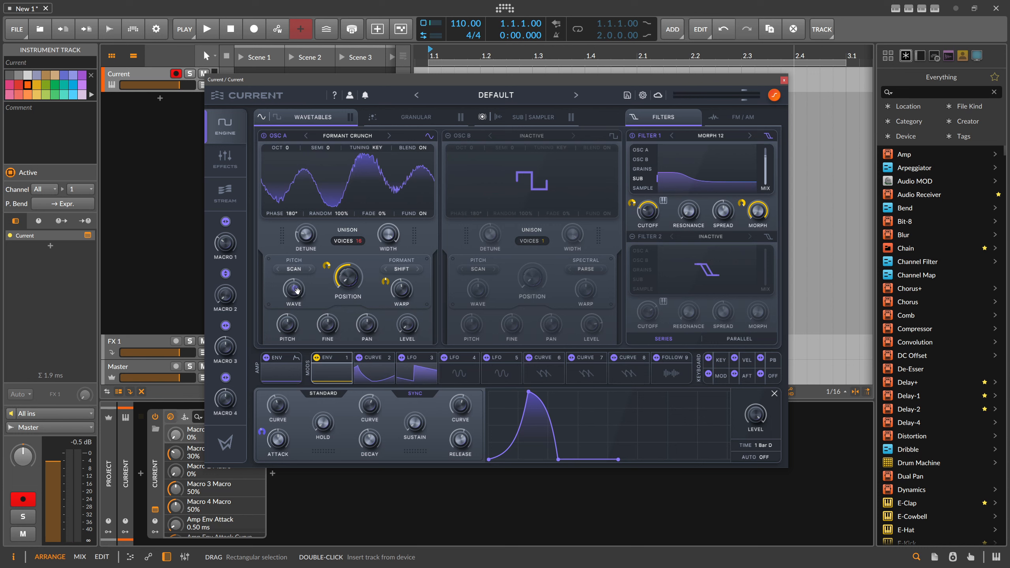
{"action": "left_click", "coordinate": [287, 268]}
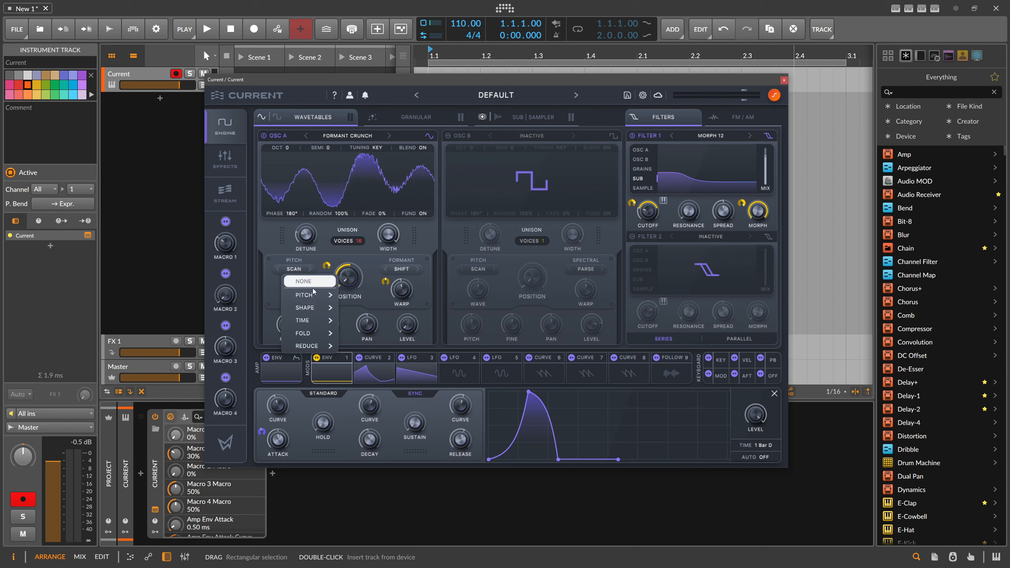
{"action": "mouse_move", "coordinate": [313, 309]}
{"action": "left_click", "coordinate": [361, 295]}
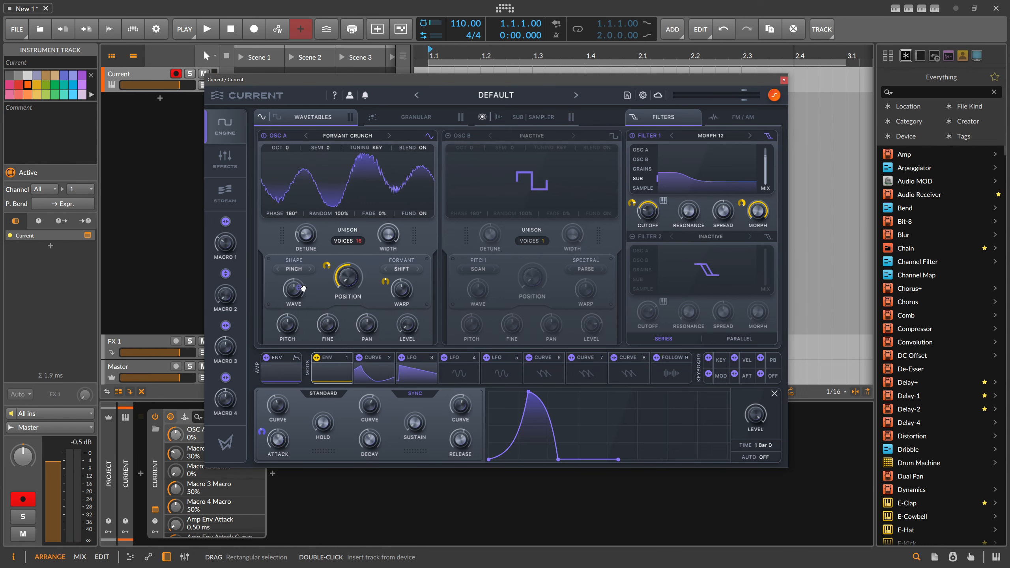
{"action": "left_click_drag", "start_coordinate": [294, 291], "coordinate": [293, 290]}
{"action": "left_click_drag", "start_coordinate": [228, 295], "coordinate": [281, 184]}
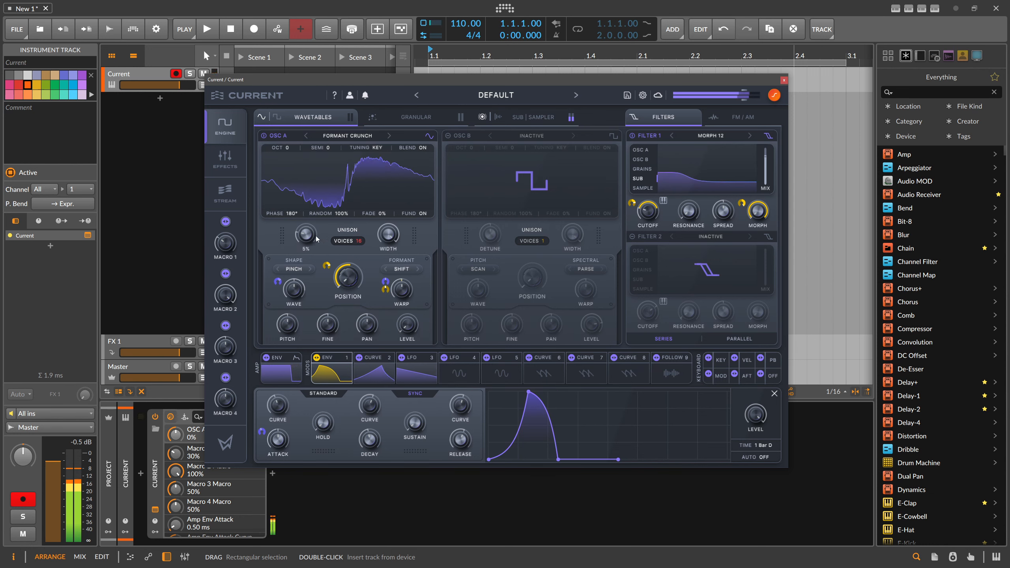
Fine-tune Oscillator A's unison detune and assign Macro 2 to Filter 1's cutoff
{"action": "mouse_move", "coordinate": [309, 238]}
{"action": "left_mouse_down"}
{"action": "mouse_move", "coordinate": [333, 199]}
{"action": "mouse_move", "coordinate": [309, 243]}
{"action": "left_mouse_up"}
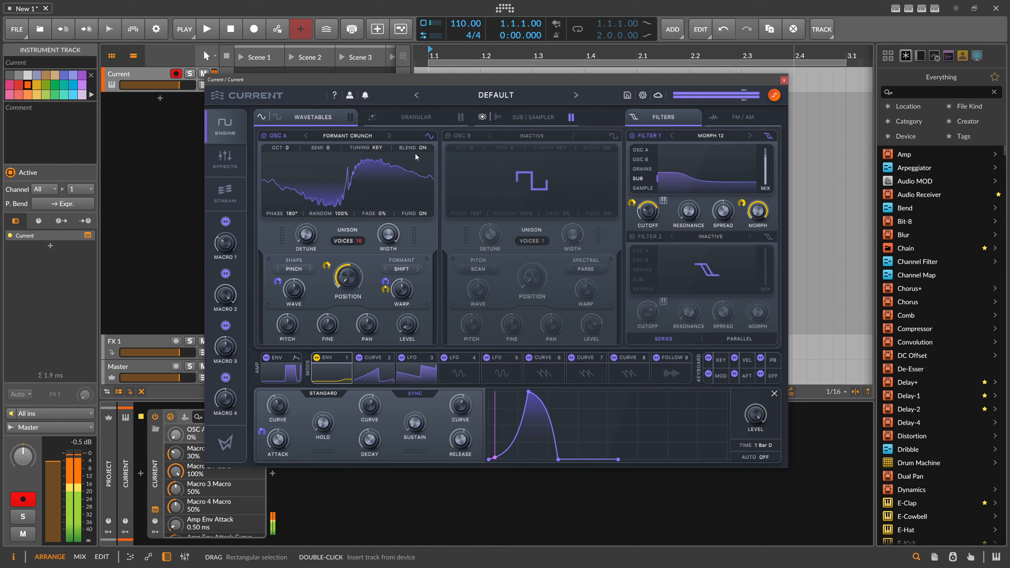
{"action": "left_click_drag", "start_coordinate": [227, 274], "coordinate": [620, 203]}
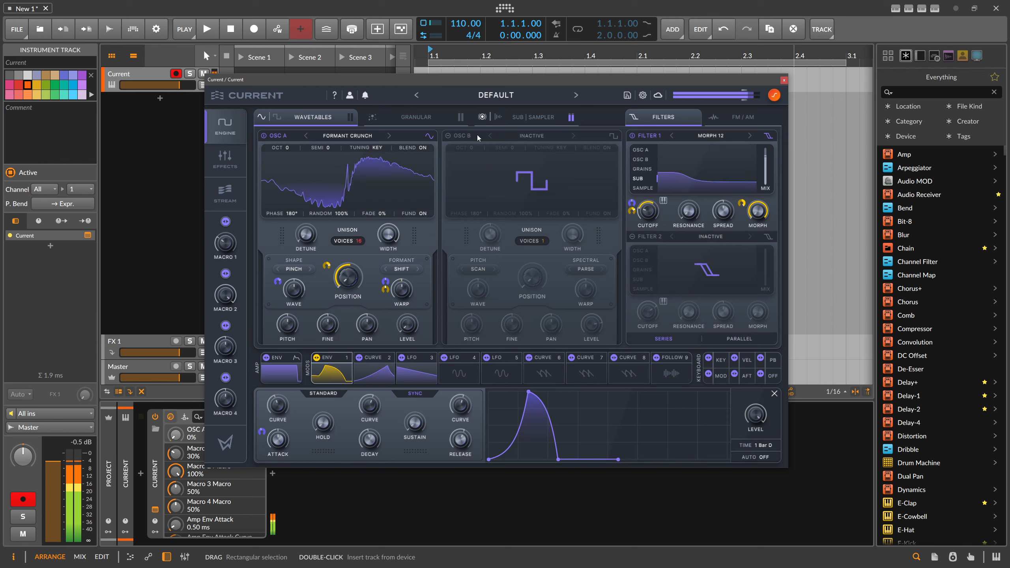
Assign Macro 2 to the Morph EQ's scale and set Macro 1 to 72%
{"action": "left_click", "coordinate": [226, 158]}
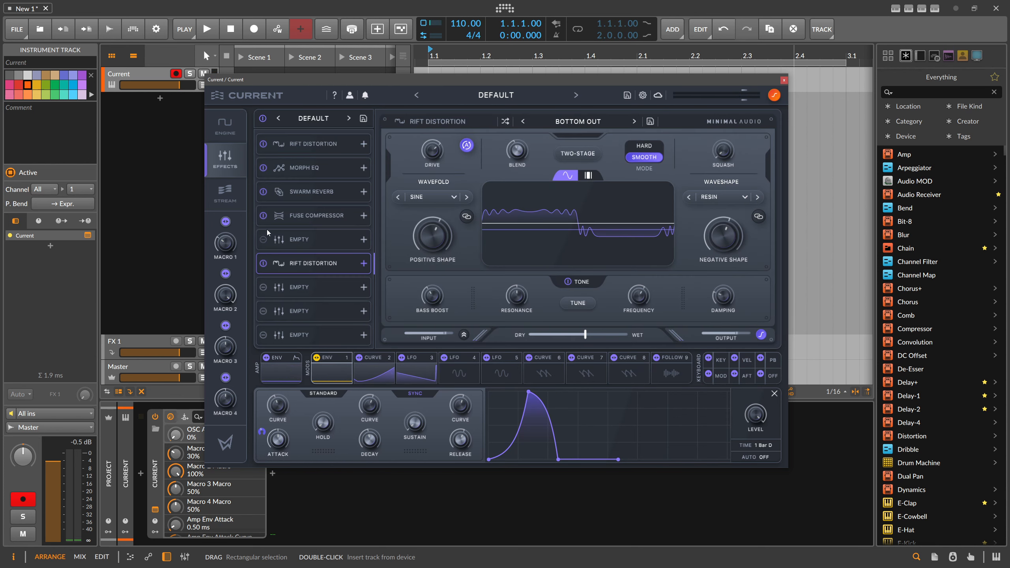
{"action": "left_click", "coordinate": [310, 176]}
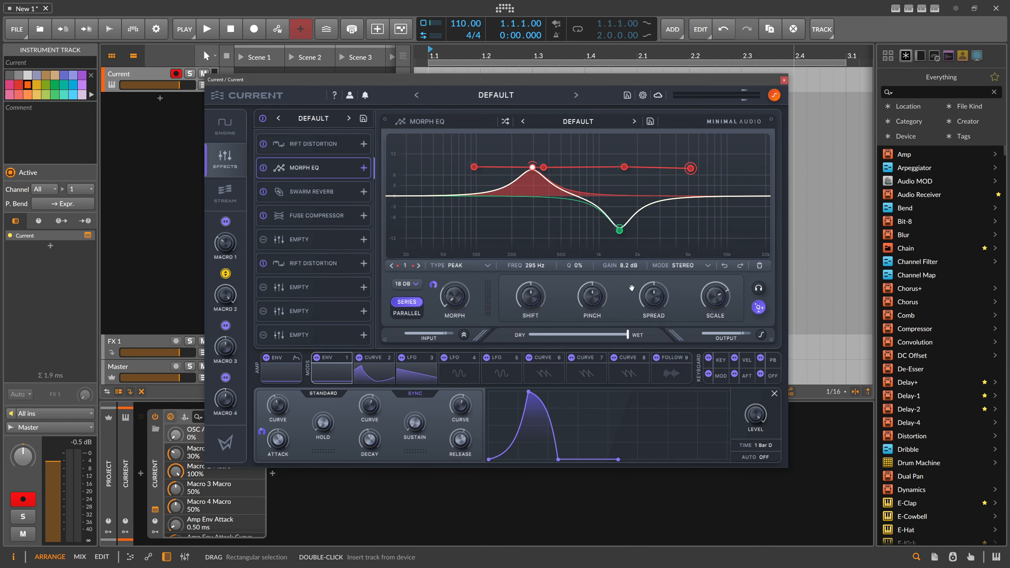
{"action": "left_click_drag", "start_coordinate": [708, 295], "coordinate": [697, 315]}
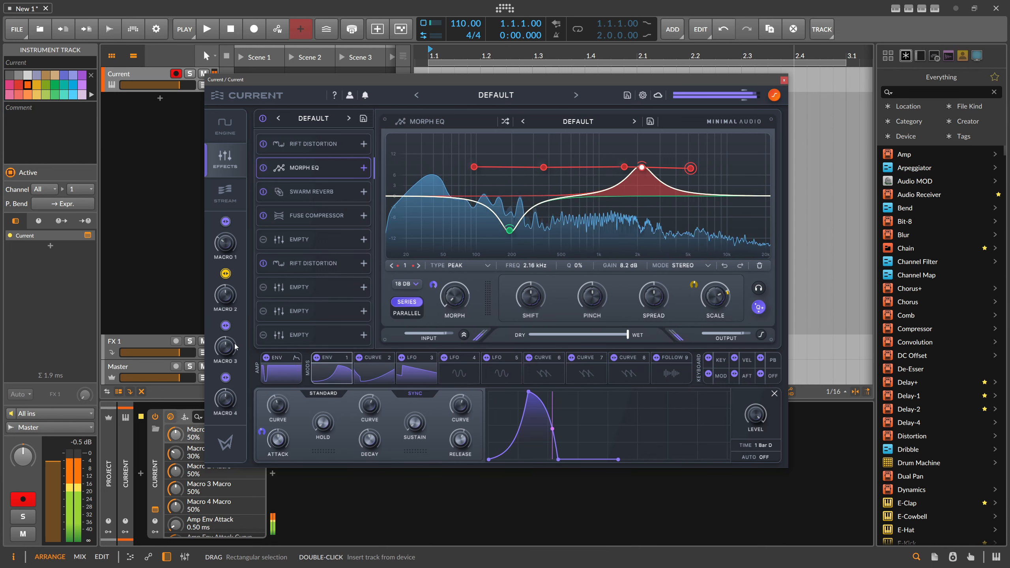
{"action": "left_click", "coordinate": [226, 222]}
{"action": "left_click_drag", "start_coordinate": [241, 228], "coordinate": [242, 201]}
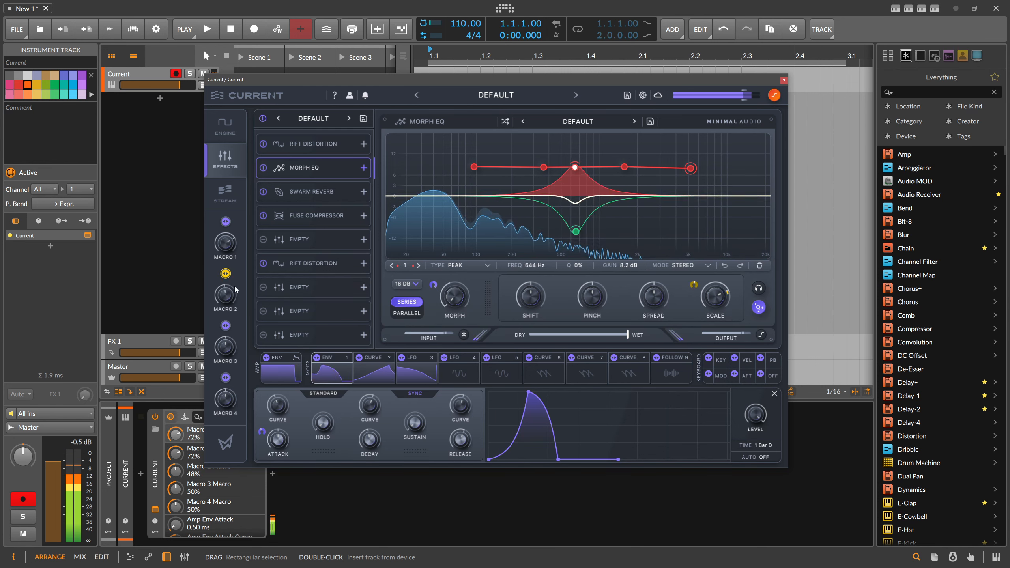
Assign Macro 2 to the Morph EQ's shift, pinch and spread
{"action": "left_click_drag", "start_coordinate": [225, 274], "coordinate": [519, 268]}
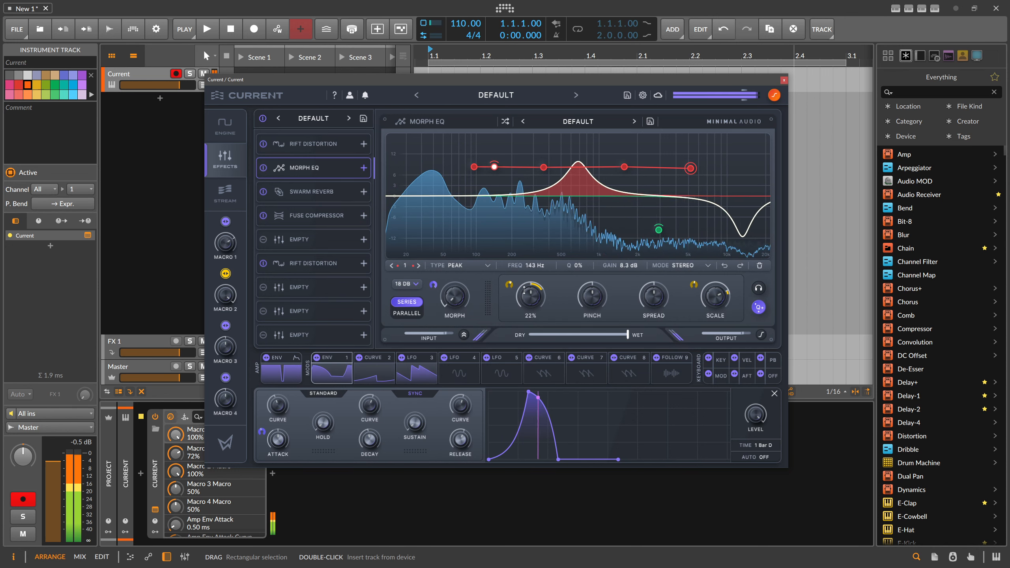
{"action": "left_click", "coordinate": [333, 366]}
{"action": "left_click_drag", "start_coordinate": [226, 274], "coordinate": [587, 266]}
{"action": "left_click_drag", "start_coordinate": [226, 274], "coordinate": [641, 278]}
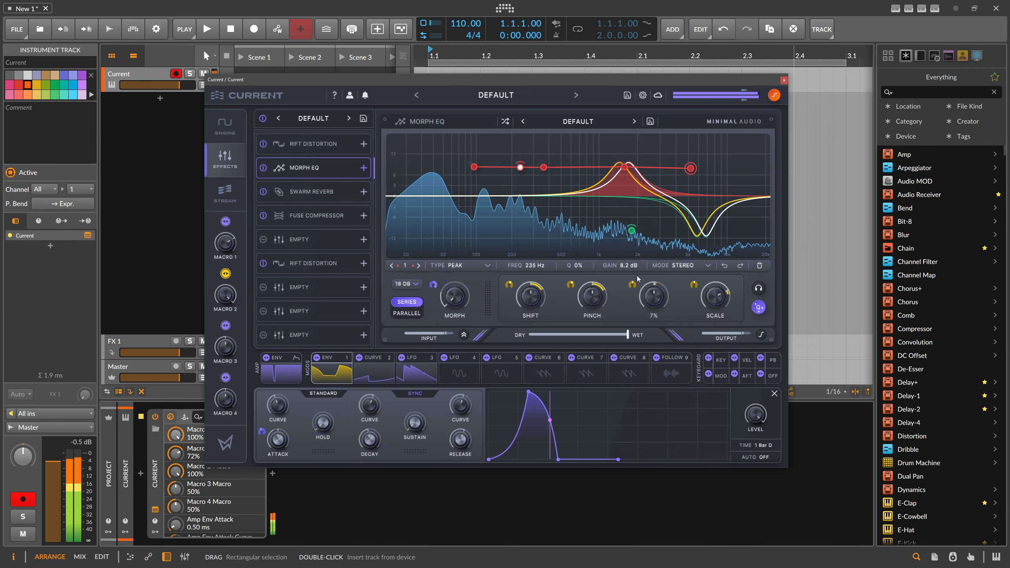
Adjust the second Rift Distortion's tone frequency and drive, and set its positive shape to 43%
{"action": "left_click", "coordinate": [309, 265]}
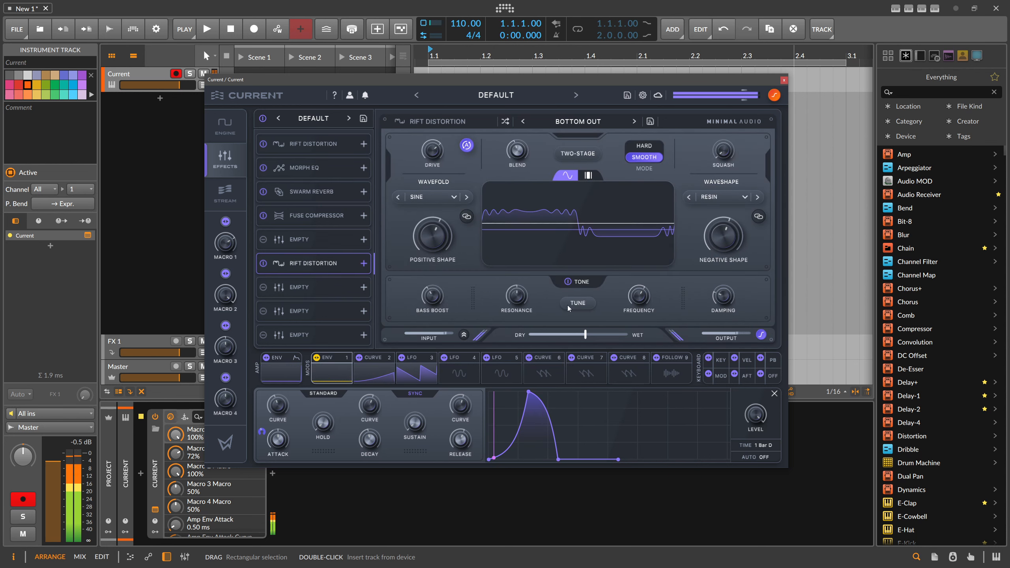
{"action": "mouse_move", "coordinate": [639, 295]}
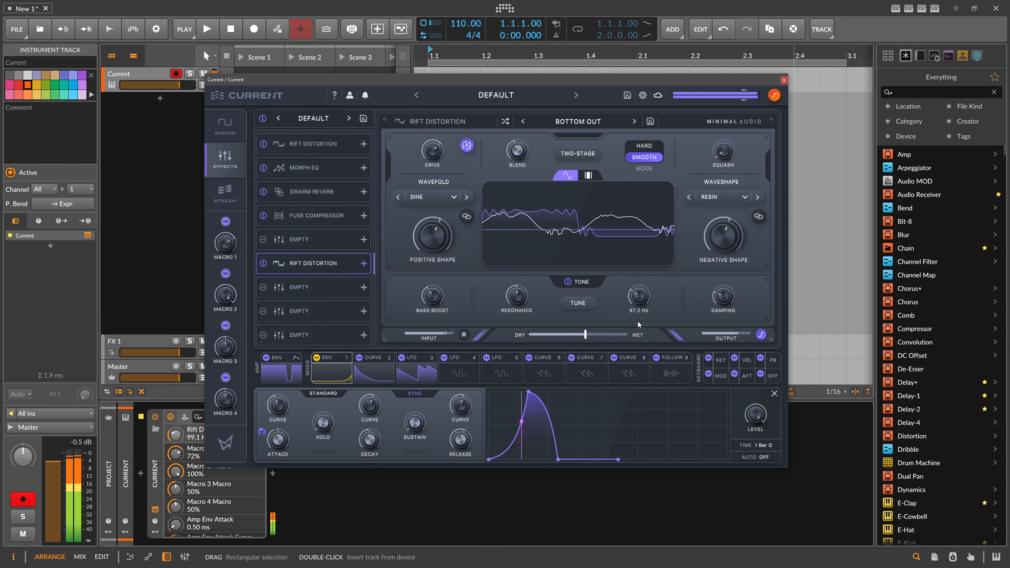
{"action": "left_click_drag", "start_coordinate": [639, 324], "coordinate": [649, 287]}
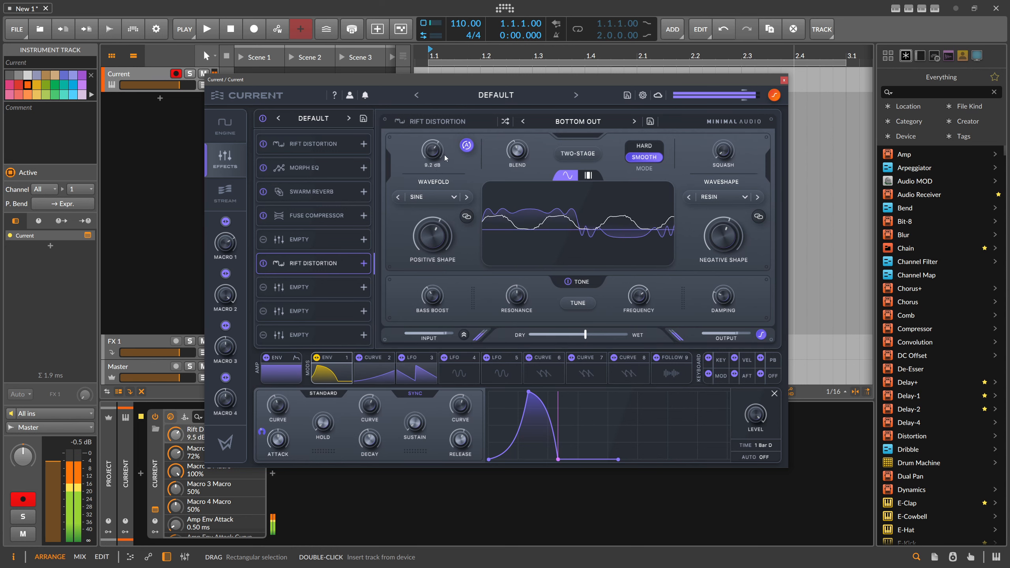
{"action": "mouse_move", "coordinate": [445, 159]}
{"action": "left_mouse_down"}
{"action": "mouse_move", "coordinate": [453, 144]}
{"action": "mouse_move", "coordinate": [446, 157]}
{"action": "left_mouse_up"}
{"action": "left_click_drag", "start_coordinate": [432, 233], "coordinate": [391, 231]}
Assign Macro 2 to the Swarm Reverb's size and dry/wet mix
{"action": "left_click", "coordinate": [350, 216]}
{"action": "left_click", "coordinate": [349, 190]}
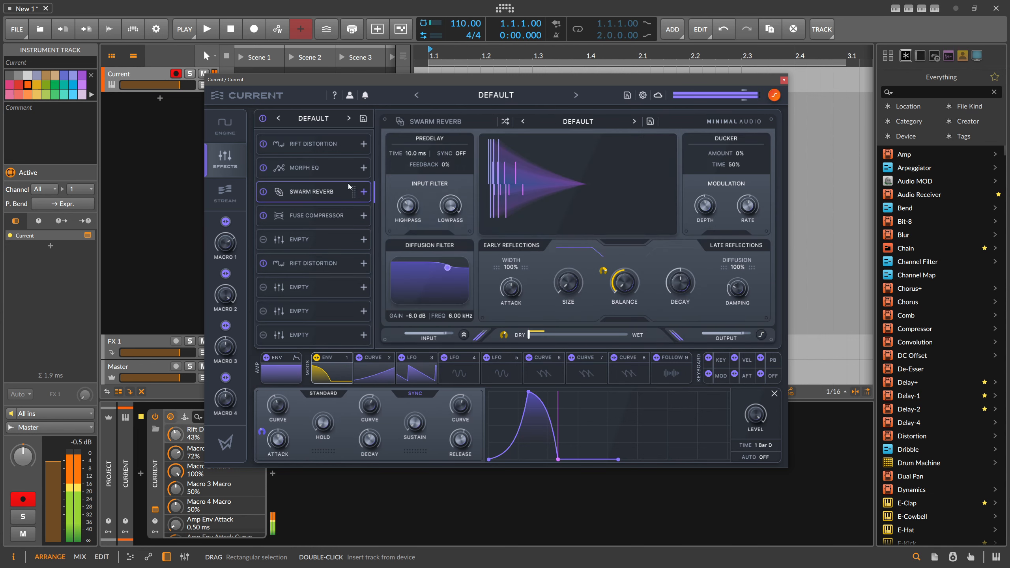
{"action": "left_click_drag", "start_coordinate": [234, 275], "coordinate": [433, 263]}
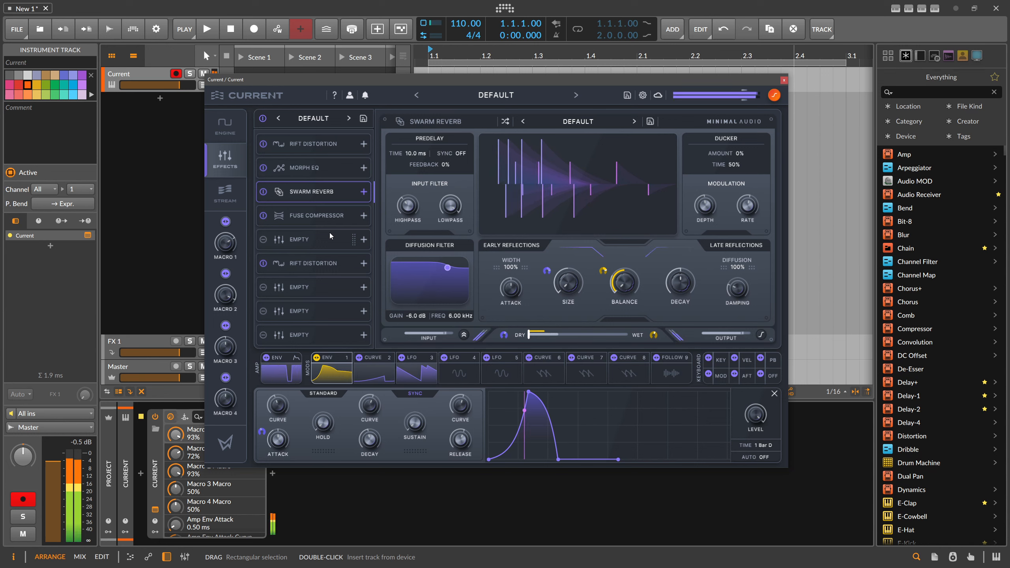
Set the synth's master output to 7.4 dB and toggle its output clipper
{"action": "mouse_move", "coordinate": [746, 97]}
{"action": "left_mouse_down"}
{"action": "mouse_move", "coordinate": [754, 97]}
{"action": "mouse_move", "coordinate": [744, 100]}
{"action": "left_mouse_up"}
{"action": "left_click", "coordinate": [773, 97]}
{"action": "left_click", "coordinate": [773, 97]}
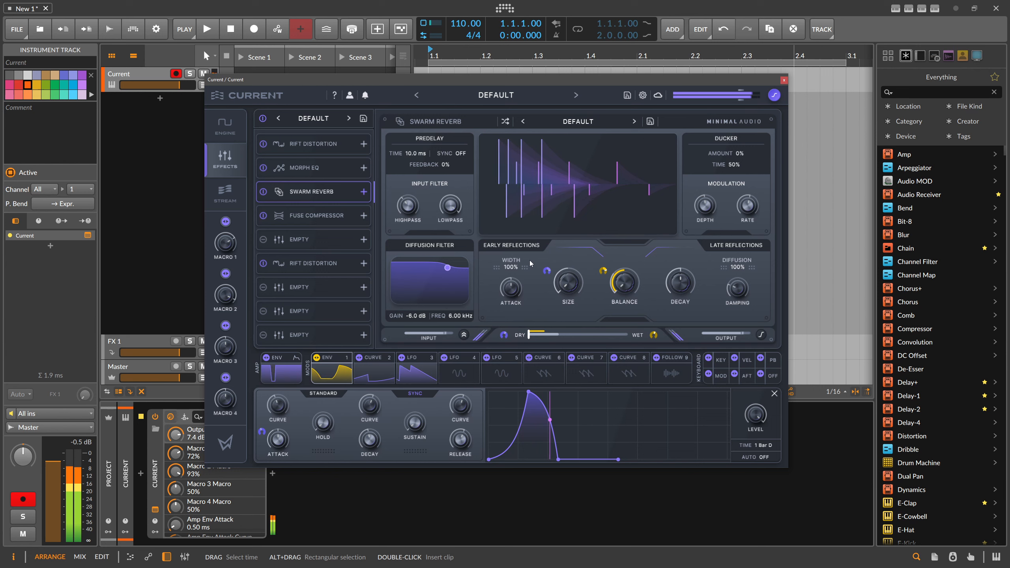
Adjust Macro 2's modulation depth on the Swarm Reverb's mix and return to the synth's engine page
{"action": "left_click_drag", "start_coordinate": [505, 336], "coordinate": [507, 343]}
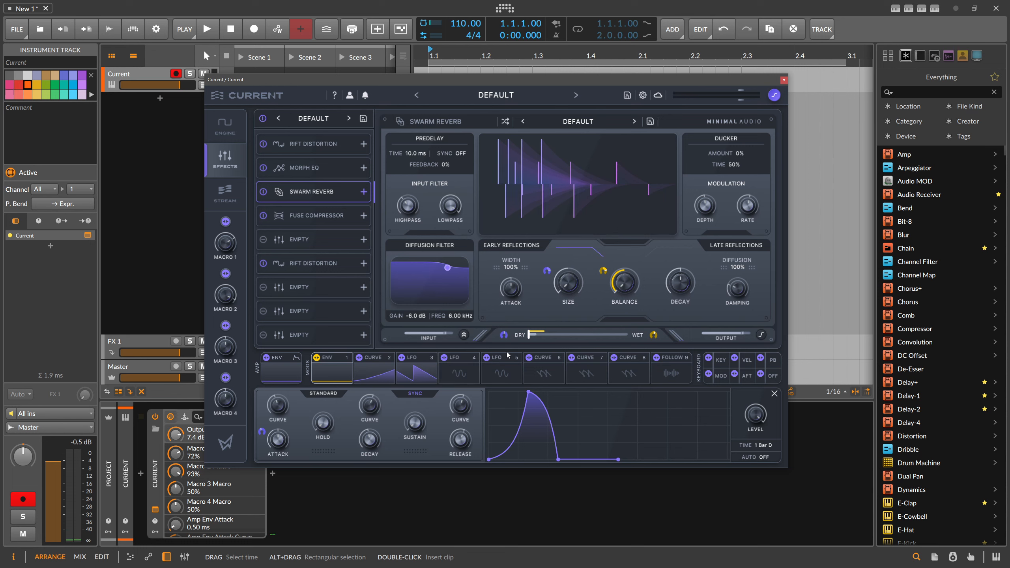
{"action": "left_click_drag", "start_coordinate": [454, 85], "coordinate": [470, 83]}
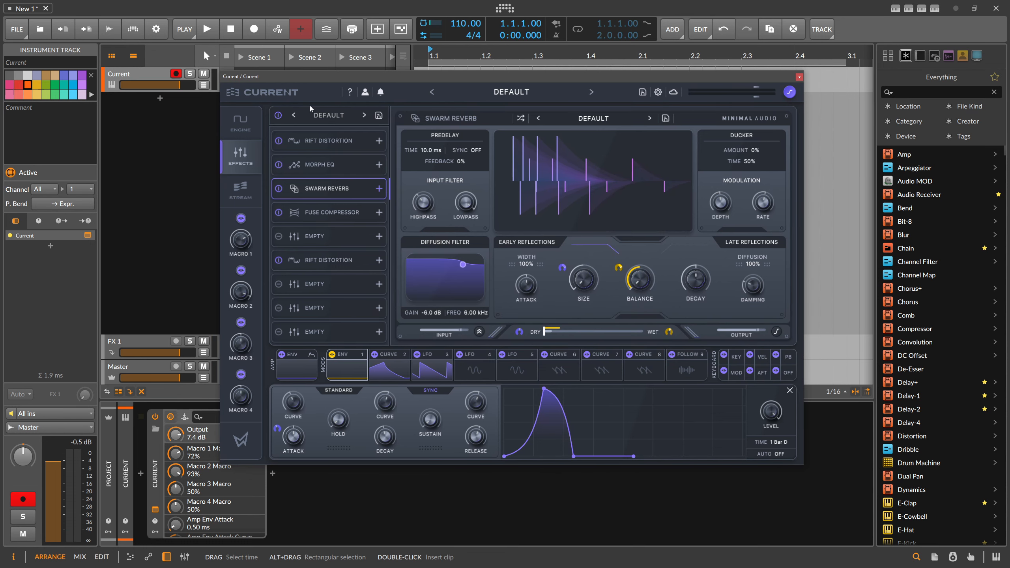
{"action": "left_click", "coordinate": [243, 124]}
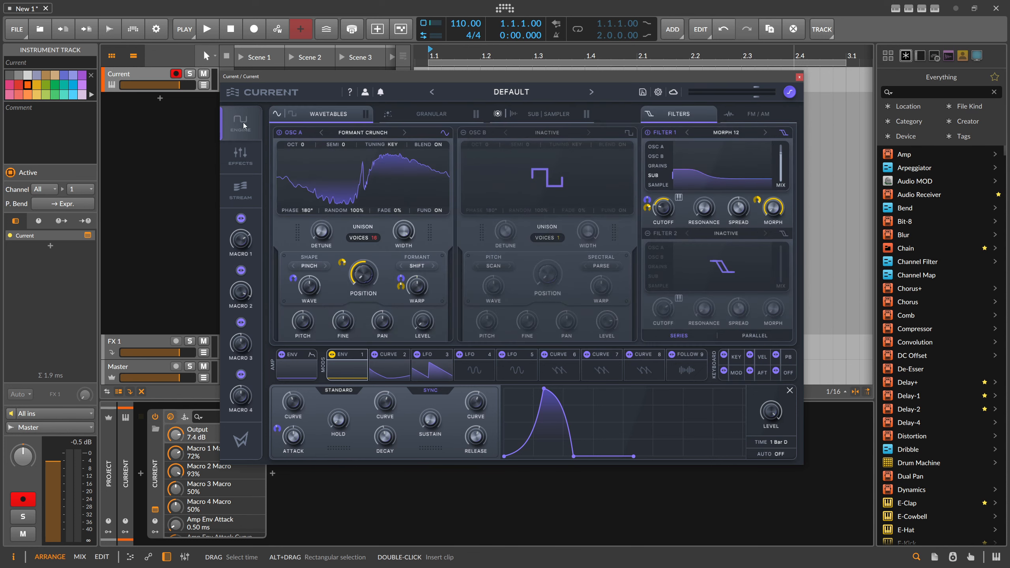